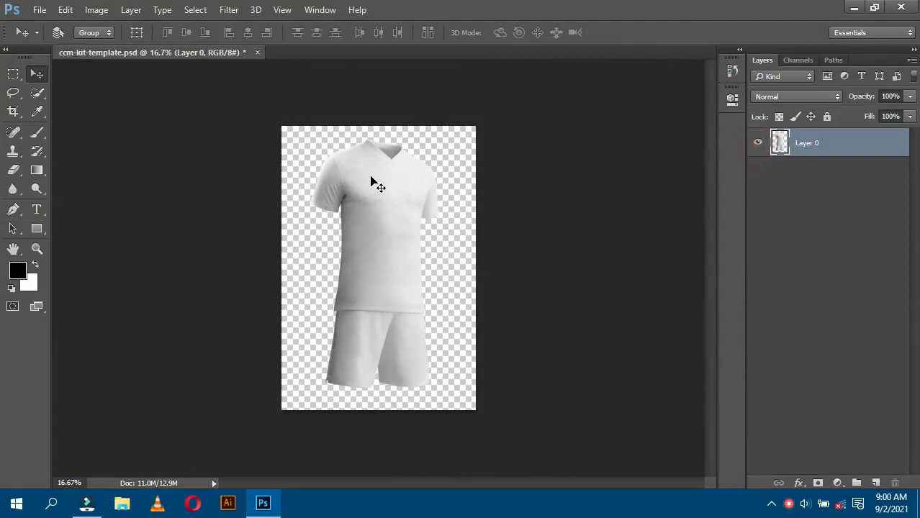
# Examine the shirt and shorts template up close and check its layer by toggling the visibility.
pyautogui.scroll(3, 370, 181)
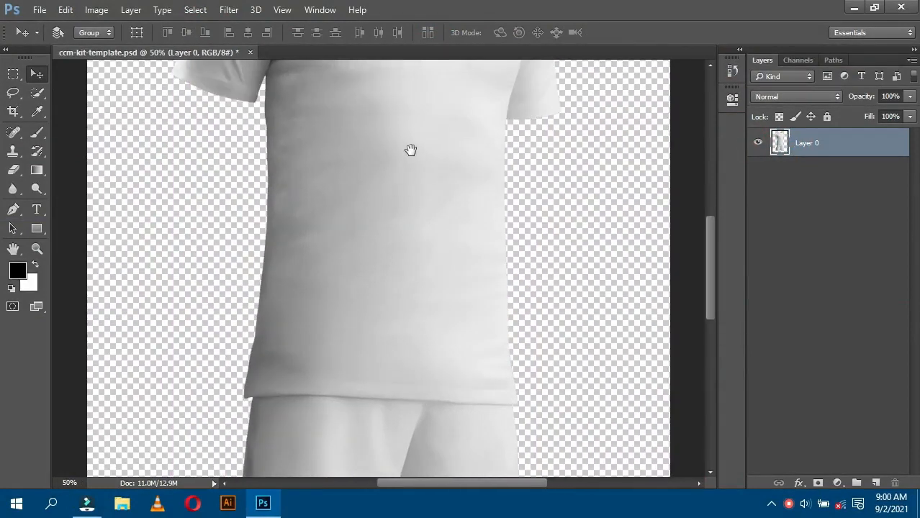
pyautogui.moveTo(410, 150); pyautogui.dragTo(411, 339)
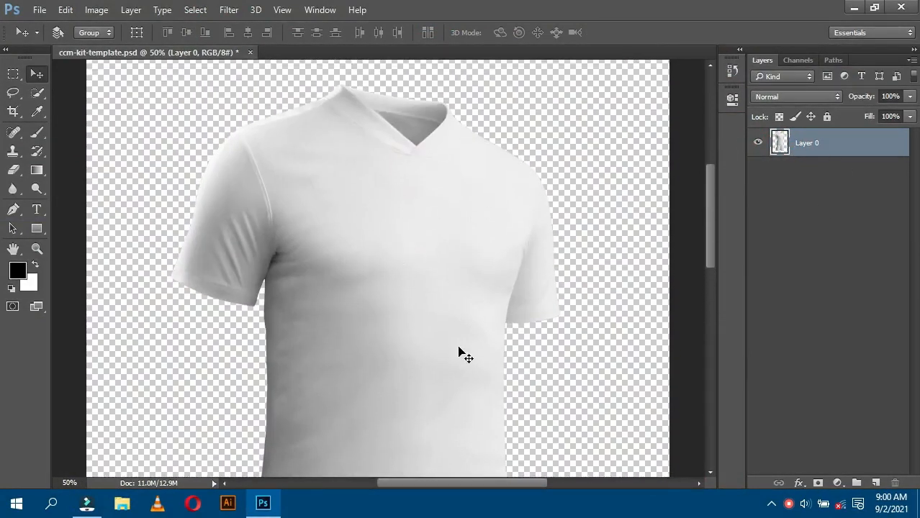
pyautogui.hotkey('ctrl', '+')
pyautogui.moveTo(443, 242); pyautogui.dragTo(448, 108)
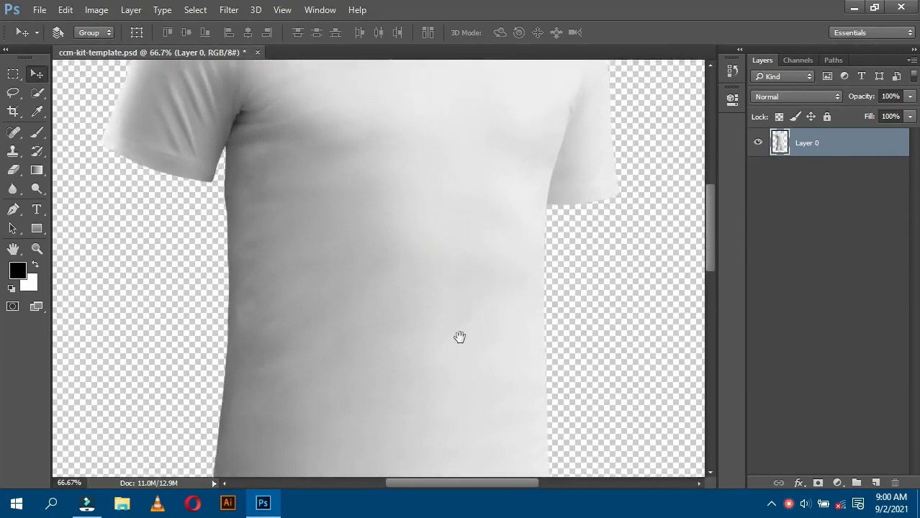
pyautogui.moveTo(459, 337); pyautogui.dragTo(467, 121)
pyautogui.moveTo(487, 316); pyautogui.dragTo(460, 133)
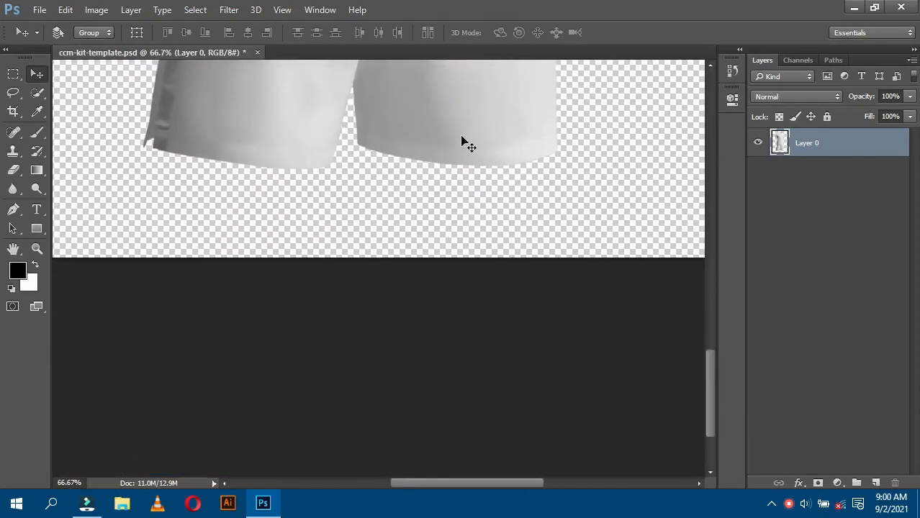
pyautogui.hotkey('ctrl', '0')
pyautogui.click(758, 143)
pyautogui.click(758, 143)
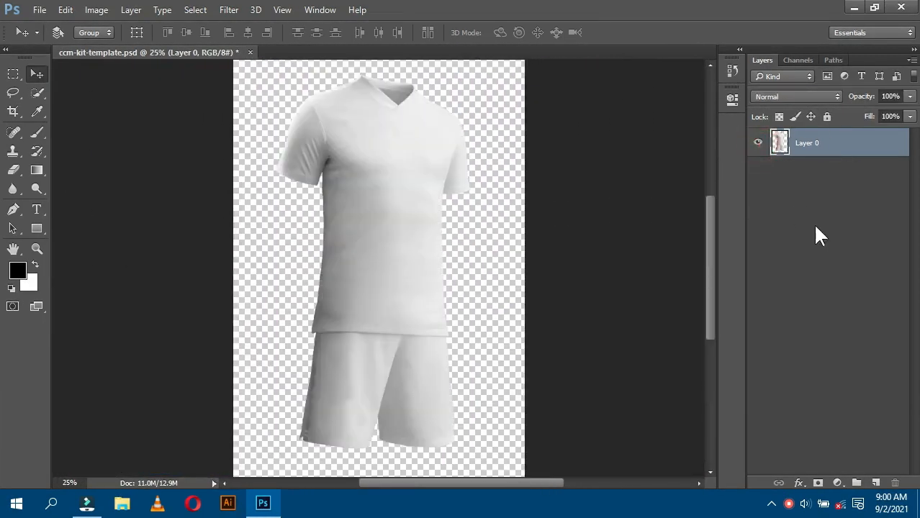
# Duplicate Layer 0 twice.
pyautogui.hotkey('ctrl', 'j')
pyautogui.hotkey('ctrl', 'j')
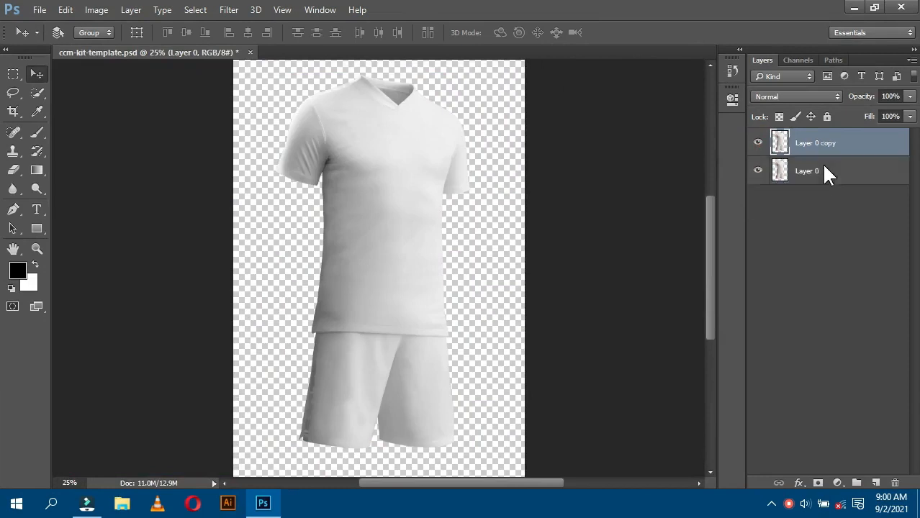
pyautogui.click(97, 10)
pyautogui.moveTo(154, 43)
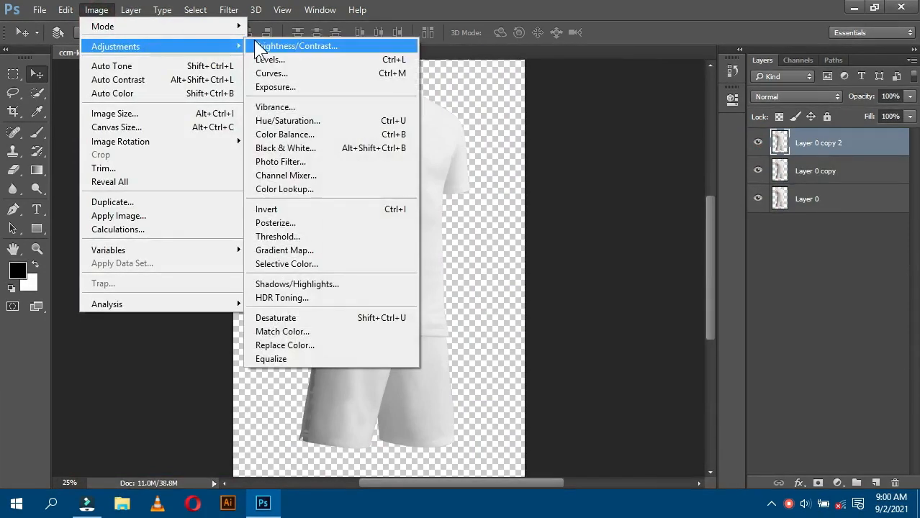
pyautogui.click(256, 42)
pyautogui.moveTo(600, 148); pyautogui.dragTo(578, 146)
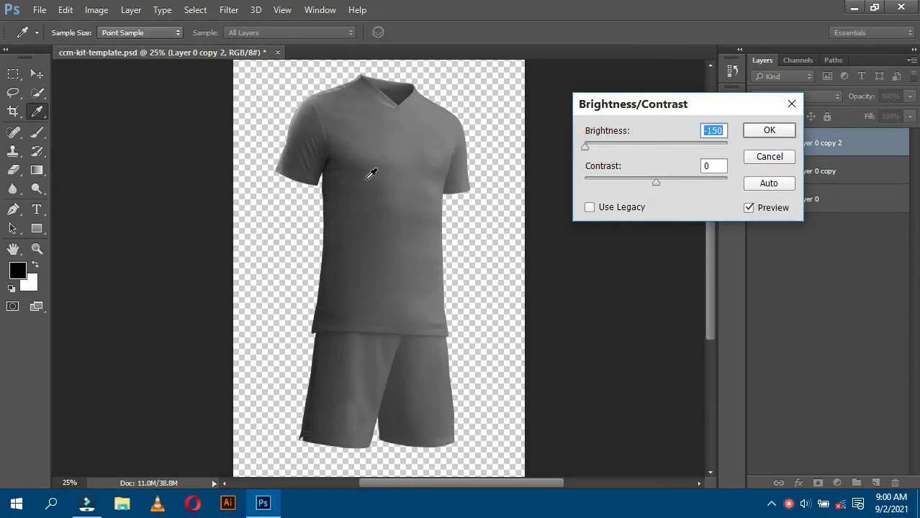
pyautogui.click(769, 158)
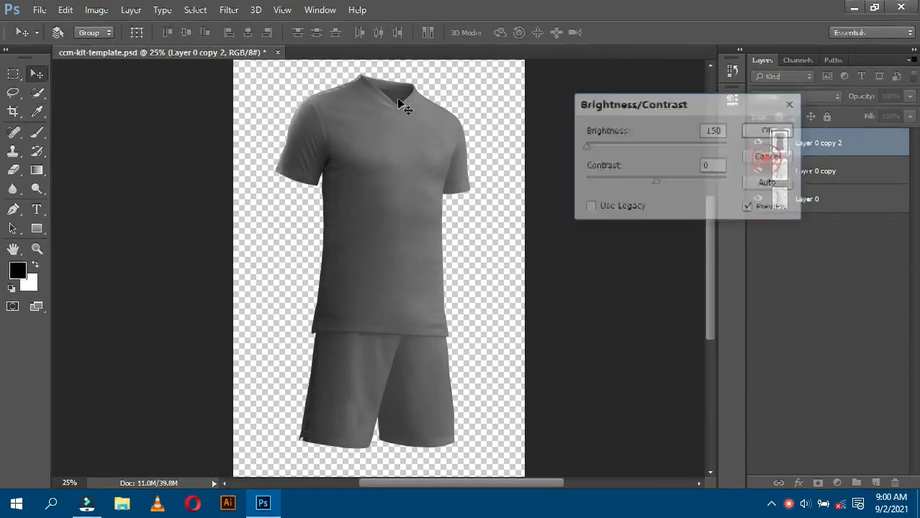
# Darken Layer 0 copy 2 with an Exposure adjustment: exposure -3.07, offset -0.0039, gamma correction 0.72.
pyautogui.click(97, 10)
pyautogui.moveTo(126, 48)
pyautogui.click(324, 88)
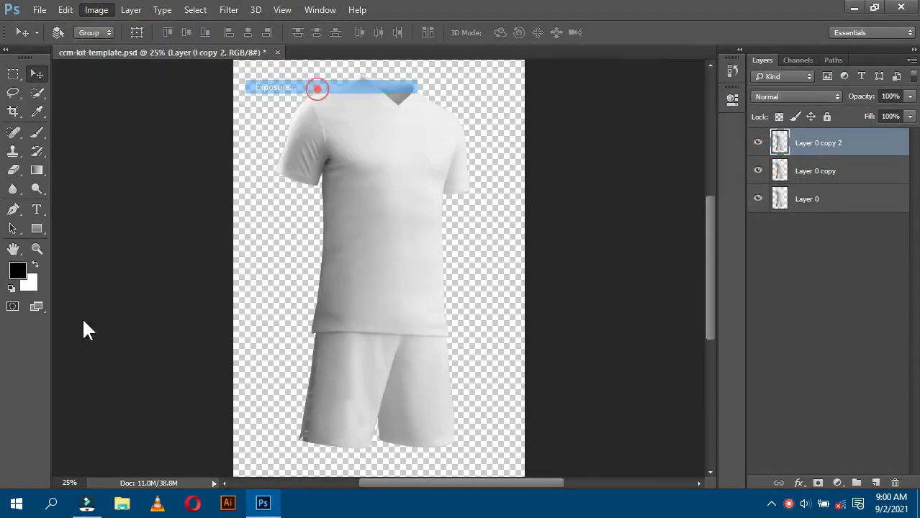
pyautogui.moveTo(560, 118); pyautogui.dragTo(716, 65)
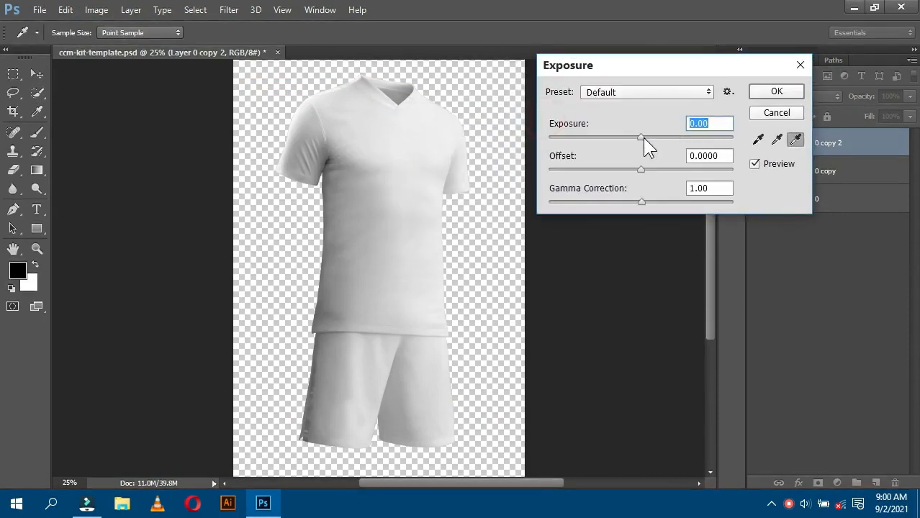
pyautogui.moveTo(642, 137); pyautogui.dragTo(598, 138)
pyautogui.moveTo(650, 171)
pyautogui.mouseDown()
pyautogui.moveTo(625, 165)
pyautogui.moveTo(639, 168)
pyautogui.mouseUp()
pyautogui.moveTo(642, 202); pyautogui.dragTo(664, 206)
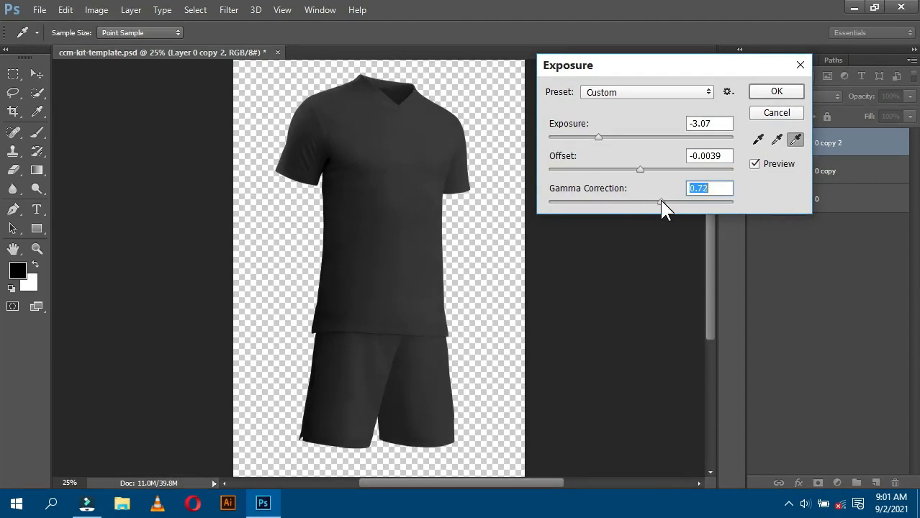
pyautogui.click(762, 92)
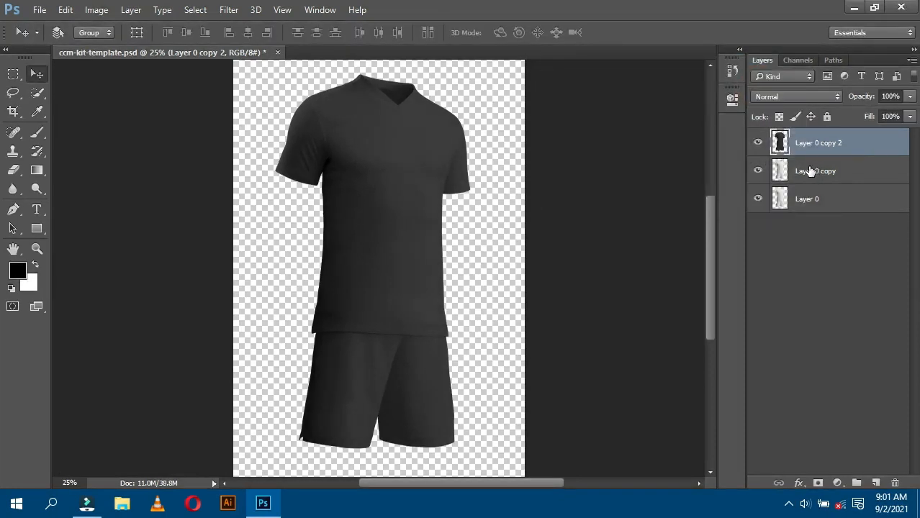
# Apply Curves to Layer 0 copy 2, raising the upper part of the RGB curve and setting the black point input to 19.
pyautogui.hotkey('ctrl', 'm')
pyautogui.moveTo(395, 67); pyautogui.dragTo(713, 77)
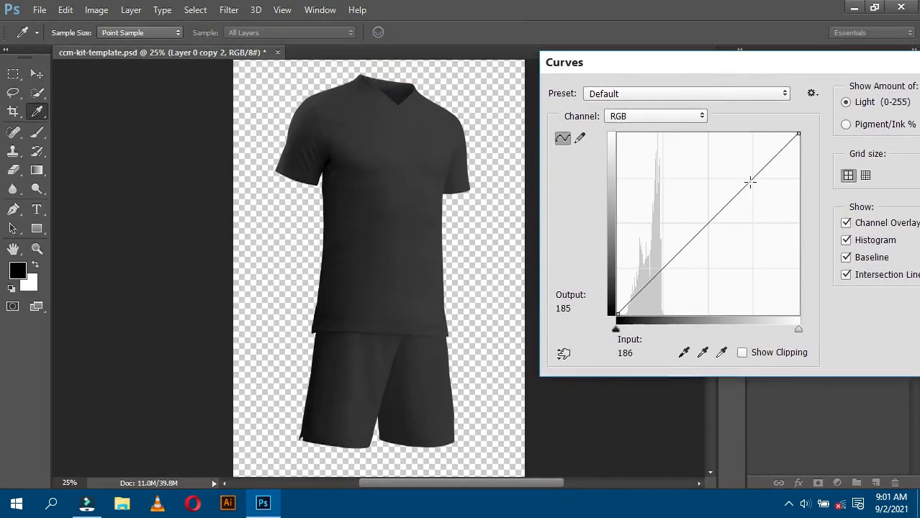
pyautogui.moveTo(750, 182); pyautogui.dragTo(742, 171)
pyautogui.moveTo(615, 330)
pyautogui.mouseDown()
pyautogui.moveTo(638, 339)
pyautogui.moveTo(630, 335)
pyautogui.mouseUp()
pyautogui.moveTo(814, 70); pyautogui.dragTo(662, 85)
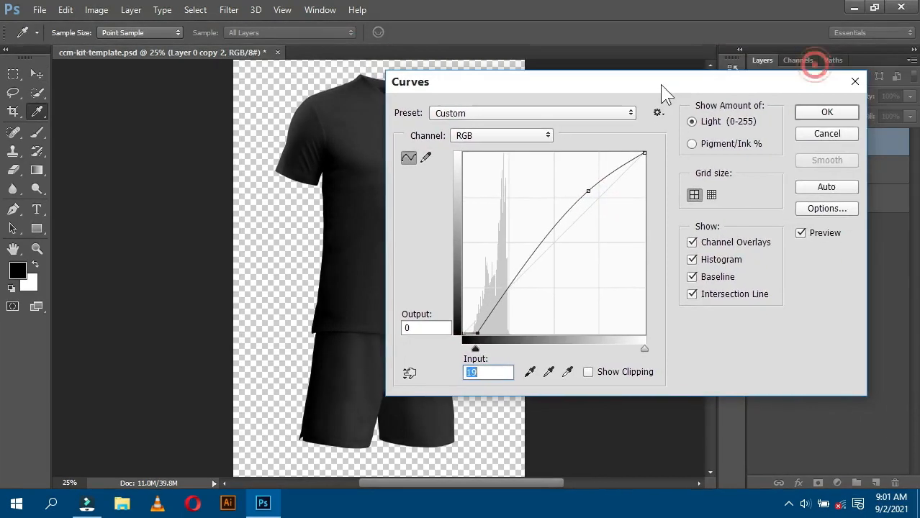
pyautogui.click(817, 115)
# Set the blend mode of Layer 0 copy 2 to Screen and of Layer 0 copy to Linear Burn.
pyautogui.click(799, 96)
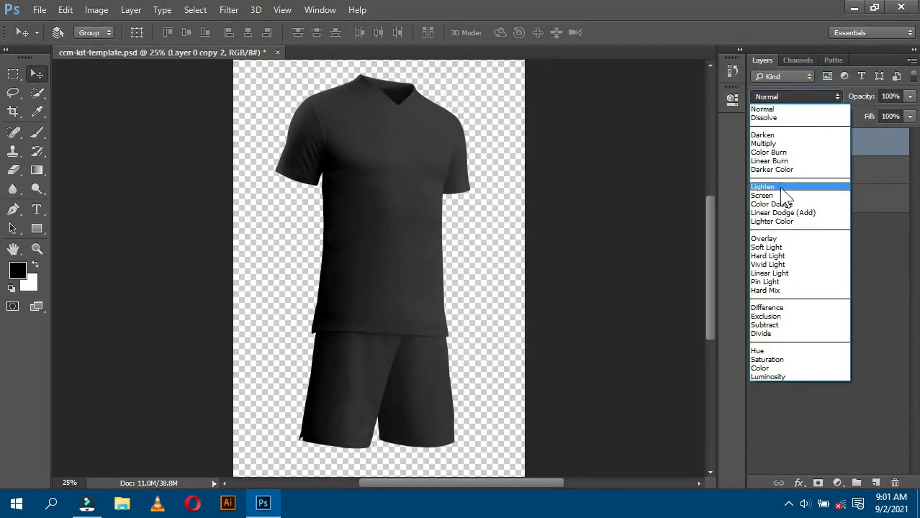
pyautogui.click(774, 194)
pyautogui.hotkey('alt', '[')
pyautogui.click(798, 100)
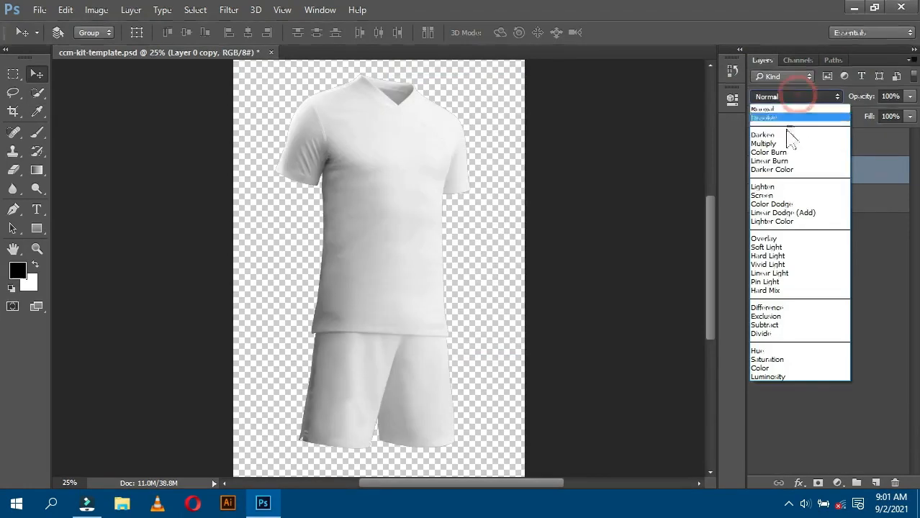
pyautogui.click(777, 161)
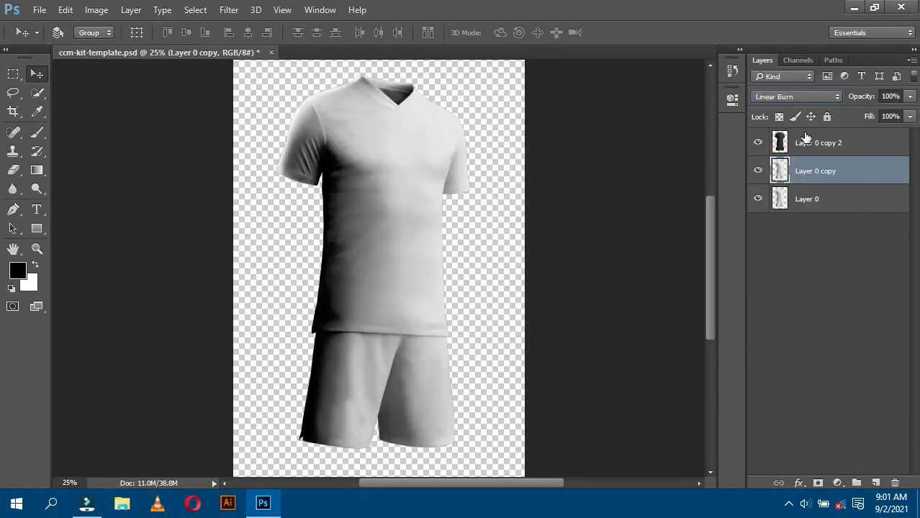
# Group Layer 0 copy and Layer 0 copy 2, and leave no layer selected.
pyautogui.keyDown('shift'); pyautogui.click(805, 139); pyautogui.keyUp('shift')
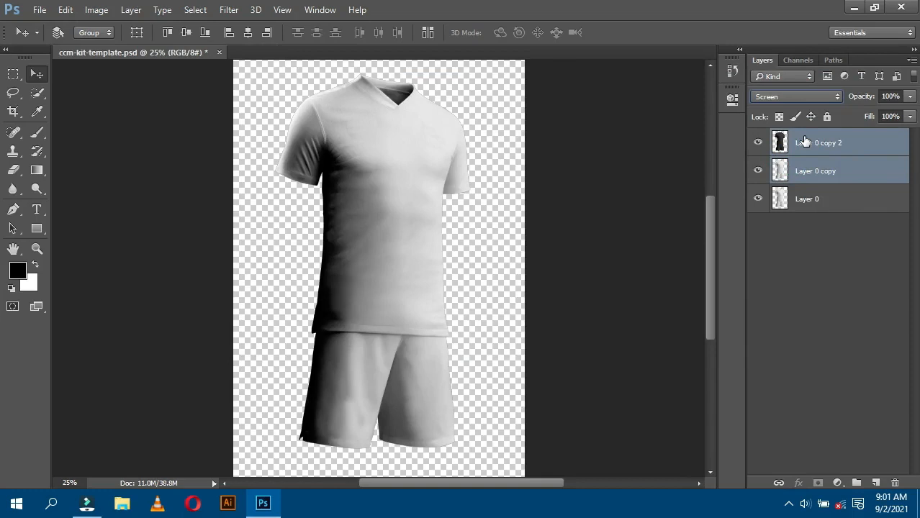
pyautogui.hotkey('ctrl', 'g')
pyautogui.click(800, 195)
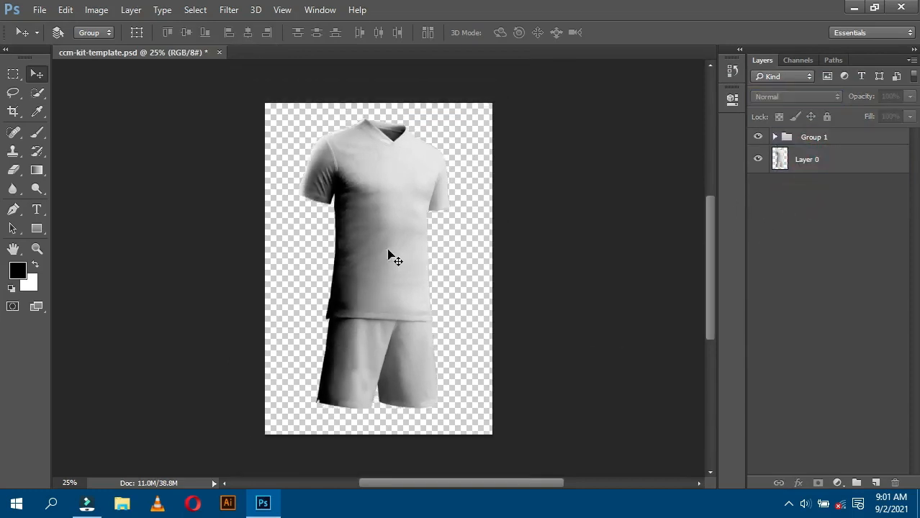
pyautogui.scroll(-2, 390, 257)
pyautogui.scroll(2, 390, 257)
# Add a solid color fill layer in light gray bdbdbd and place it beneath Layer 0 as the background.
pyautogui.click(837, 484)
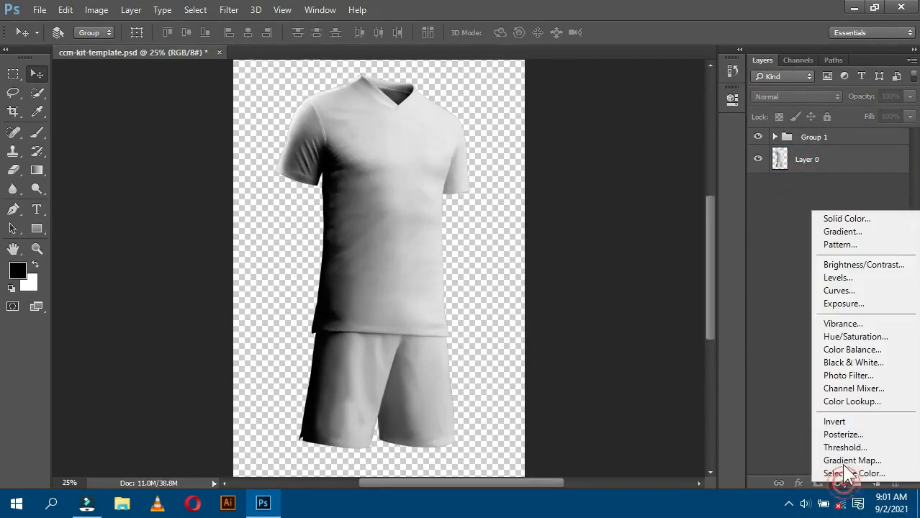
pyautogui.click(847, 219)
pyautogui.moveTo(412, 78); pyautogui.dragTo(653, 121)
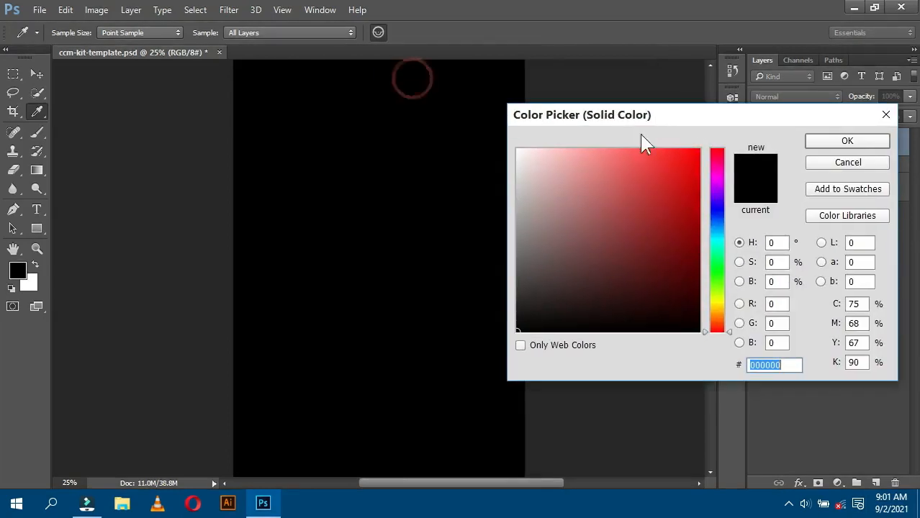
pyautogui.click(517, 203)
pyautogui.moveTo(510, 198); pyautogui.dragTo(511, 196)
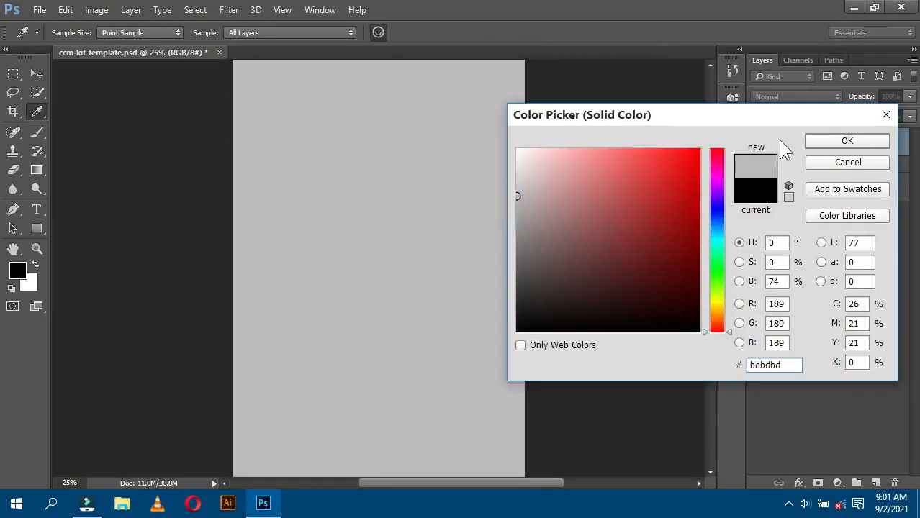
pyautogui.click(842, 141)
pyautogui.moveTo(835, 137); pyautogui.dragTo(824, 215)
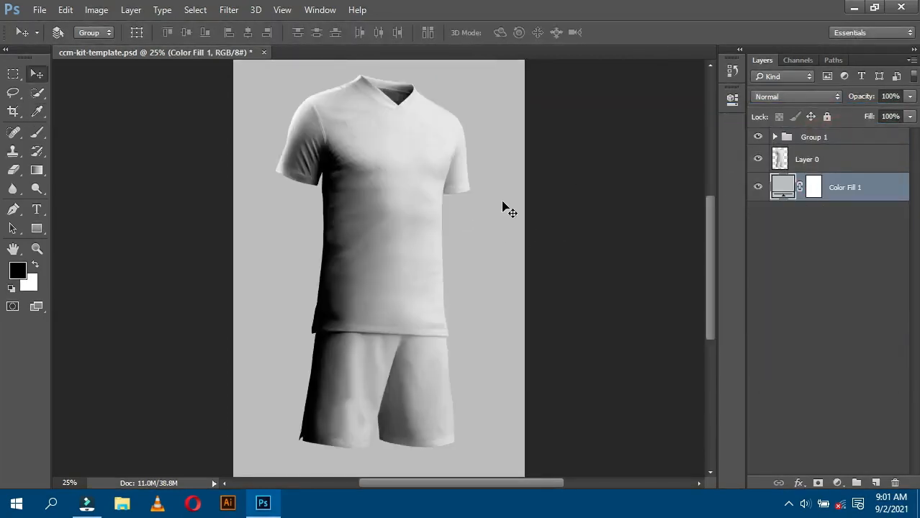
# Start a Pen path at the cuff seam of the shirt's right-hand sleeve and trace the armhole edge up to the armpit folds.
pyautogui.hotkey('ctrl', '-')
pyautogui.hotkey('ctrl', '-')
pyautogui.hotkey('ctrl', '+')
pyautogui.hotkey('ctrl', '+')
pyautogui.hotkey('ctrl', '+')
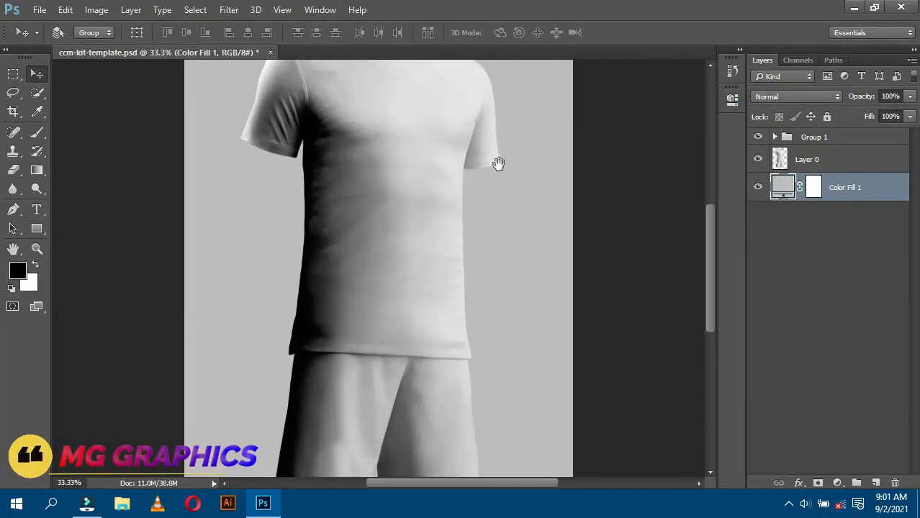
pyautogui.moveTo(499, 164); pyautogui.dragTo(492, 191)
pyautogui.hotkey('ctrl', '+')
pyautogui.hotkey('ctrl', '+')
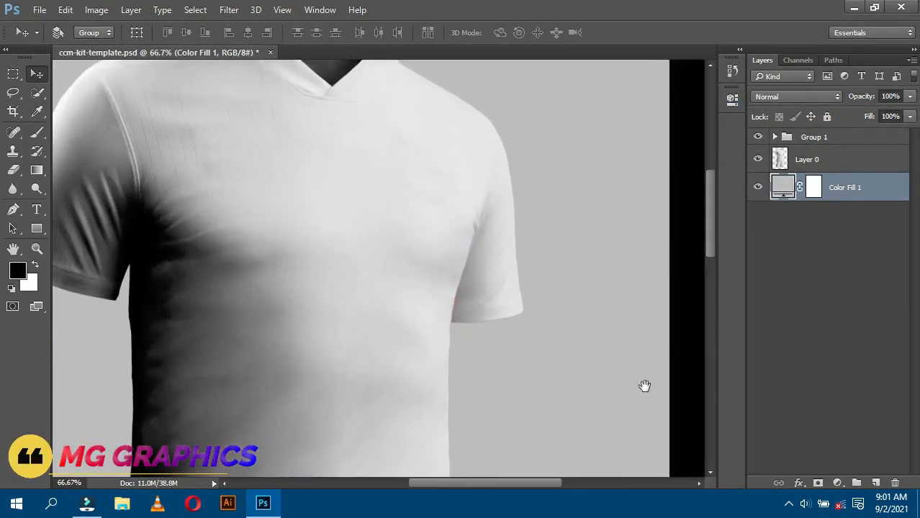
pyautogui.hotkey('ctrl', '+')
pyautogui.hotkey('ctrl', '+')
pyautogui.moveTo(610, 357); pyautogui.dragTo(312, 320)
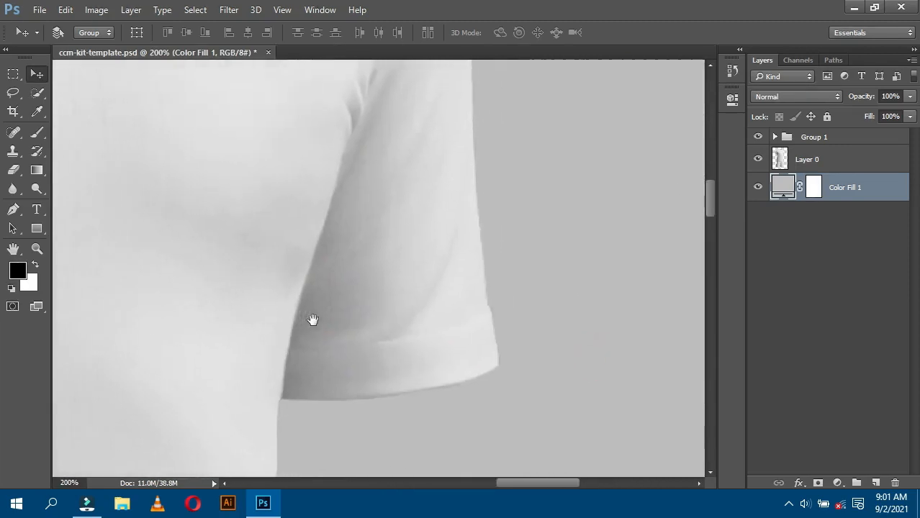
pyautogui.hotkey('ctrl', '-')
pyautogui.hotkey('ctrl', '+')
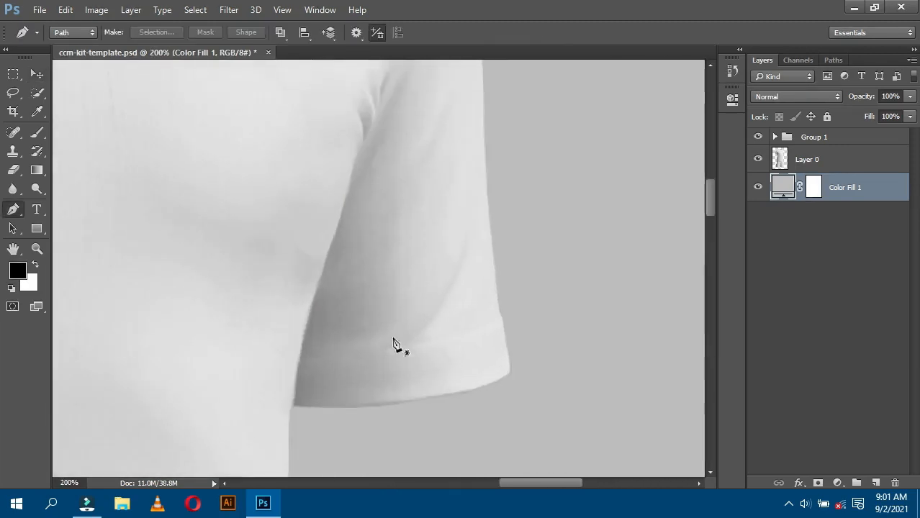
pyautogui.click(300, 367)
pyautogui.keyDown('ctrl'); pyautogui.keyDown('space'); pyautogui.click(324, 295); pyautogui.keyUp('space'); pyautogui.keyUp('ctrl')
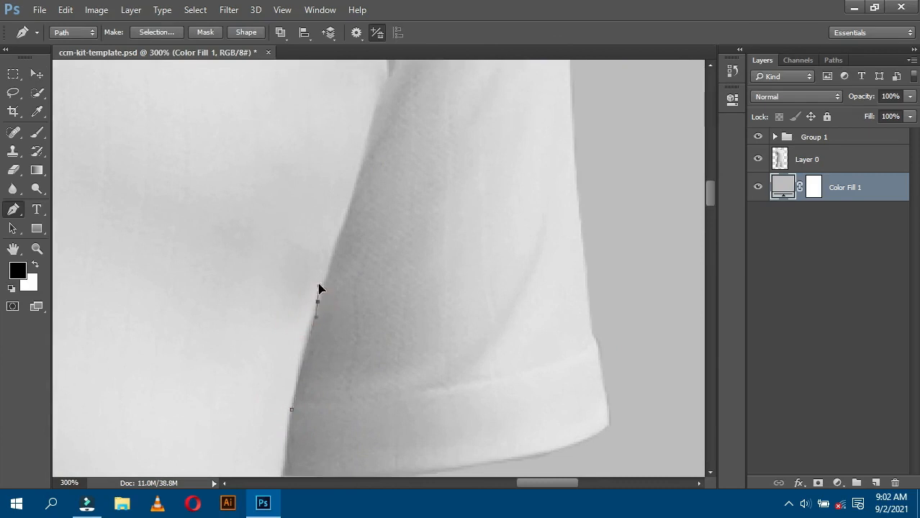
pyautogui.moveTo(331, 272); pyautogui.dragTo(330, 270)
pyautogui.click(355, 187)
pyautogui.moveTo(365, 141); pyautogui.dragTo(345, 329)
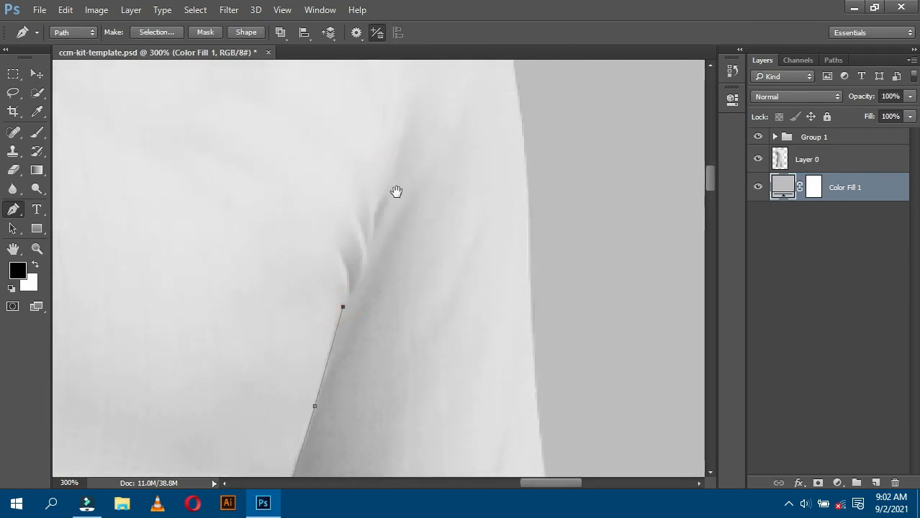
# Continue the path up the armhole seam and over the shoulder to a curved point just outside the shirt.
pyautogui.moveTo(397, 192); pyautogui.dragTo(336, 358)
pyautogui.hotkey('ctrl', '-')
pyautogui.hotkey('ctrl', '-')
pyautogui.moveTo(382, 296); pyautogui.dragTo(391, 310)
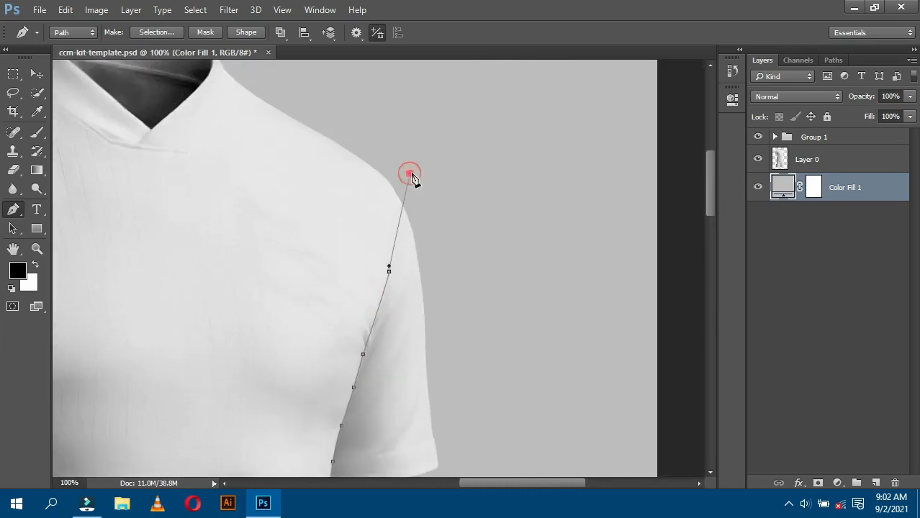
pyautogui.moveTo(410, 173); pyautogui.dragTo(424, 174)
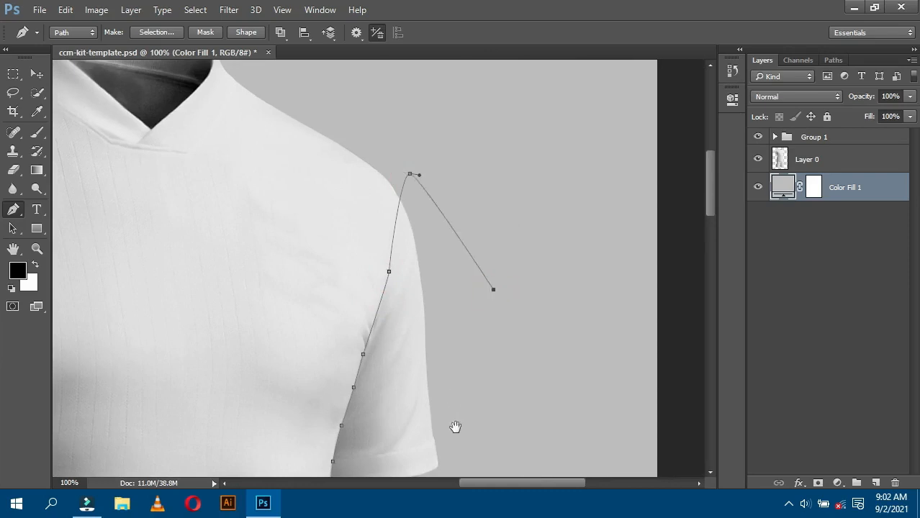
# Route the path down outside the sleeve, undo the point placed below the cuff, and close the path along the cuff seam.
pyautogui.moveTo(455, 427); pyautogui.dragTo(447, 232)
pyautogui.moveTo(478, 313); pyautogui.dragTo(417, 343)
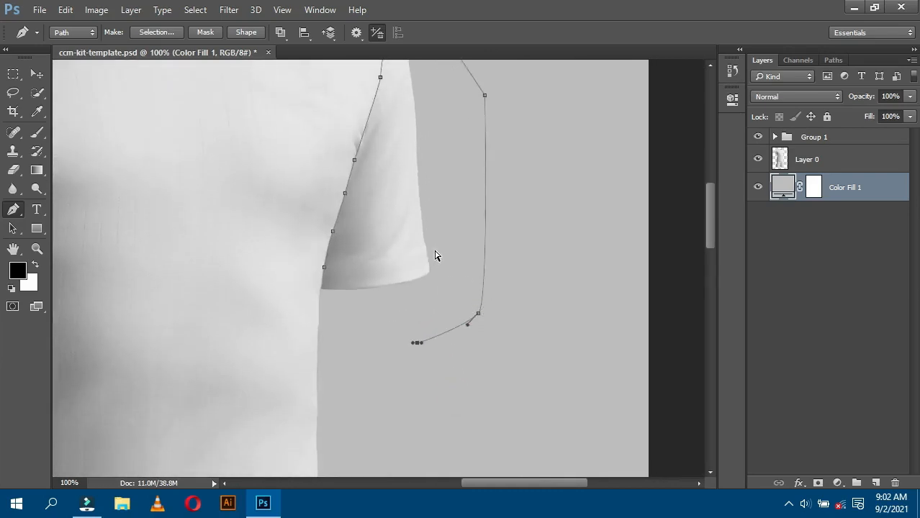
pyautogui.hotkey('ctrl', 'z')
pyautogui.hotkey('ctrl', '+')
pyautogui.hotkey('ctrl', '+')
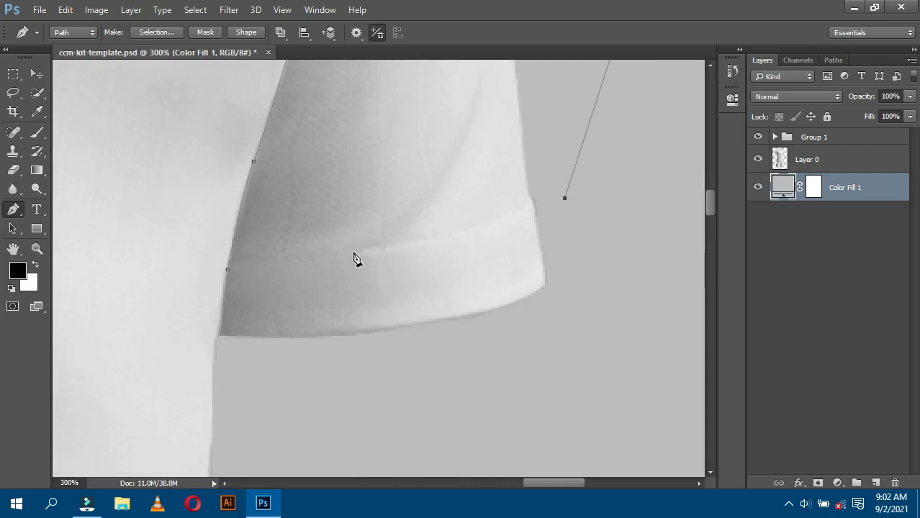
pyautogui.moveTo(354, 252); pyautogui.dragTo(309, 258)
pyautogui.moveTo(254, 273); pyautogui.dragTo(208, 271)
# Convert the closed path around the shirt's right-hand sleeve into a selection.
pyautogui.hotkey('ctrl', '-')
pyautogui.hotkey('ctrl', '-')
pyautogui.hotkey('ctrl', '-')
pyautogui.rightClick(375, 153)
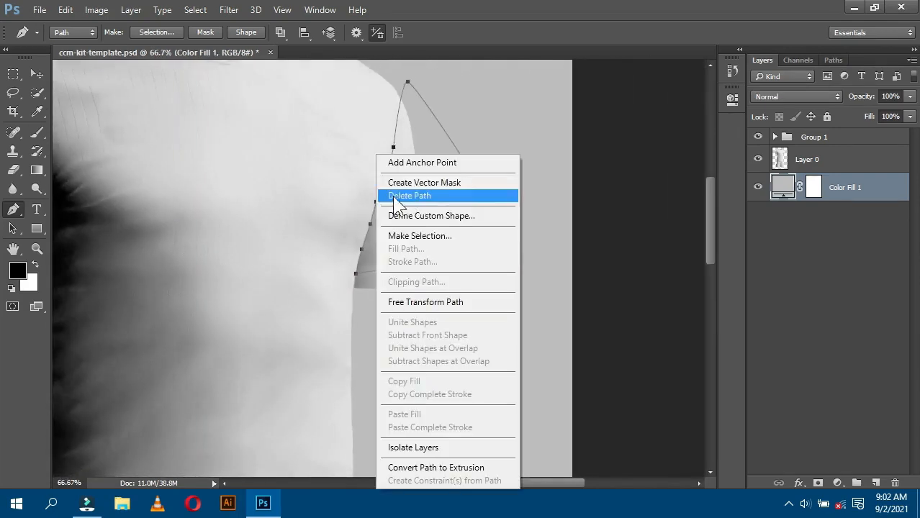
pyautogui.click(427, 235)
pyautogui.click(542, 138)
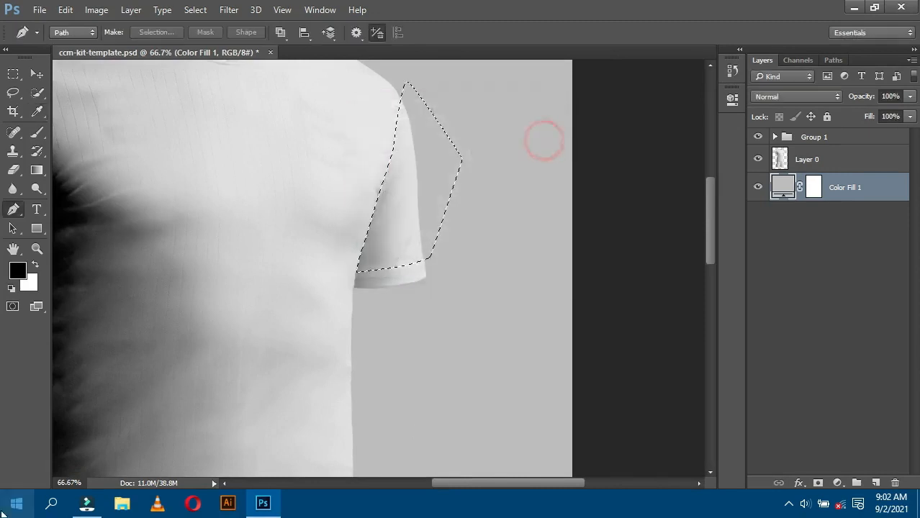
# Trim the selection to the sleeve's outer edge on Layer 0 by subtracting the background with the Quick Selection tool.
pyautogui.click(789, 160)
pyautogui.click(37, 93)
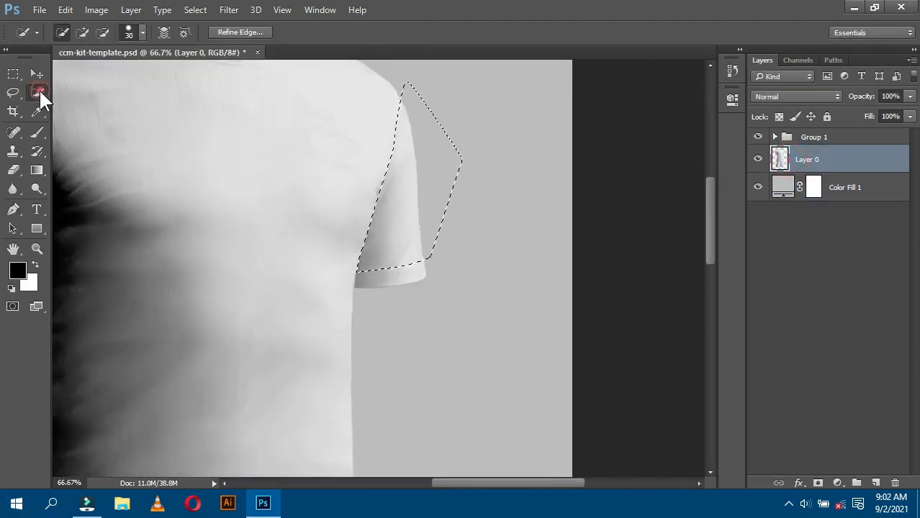
pyautogui.keyDown('alt'); pyautogui.click(529, 139); pyautogui.keyUp('alt')
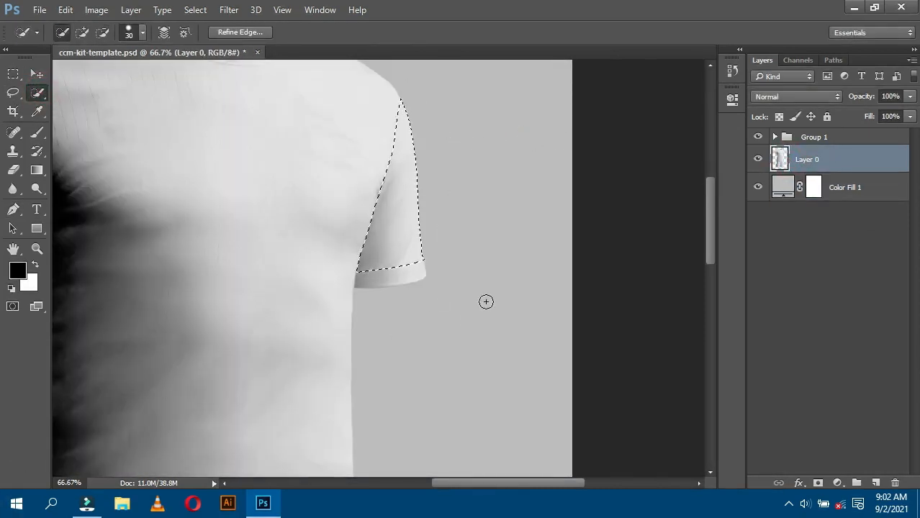
# Add a solid color fill layer in red d70000 for the selected sleeve area.
pyautogui.hotkey('ctrl', '-')
pyautogui.hotkey('ctrl', '-')
pyautogui.hotkey('ctrl', '-')
pyautogui.click(838, 484)
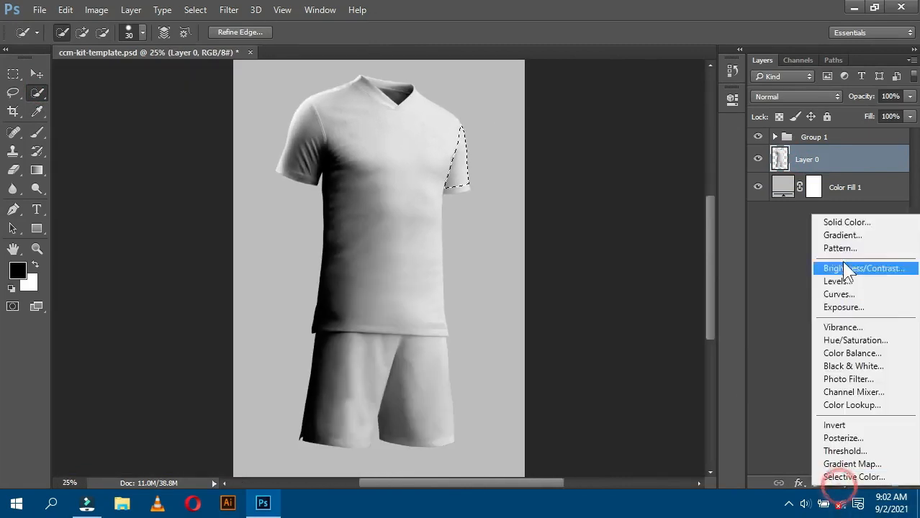
pyautogui.click(846, 224)
pyautogui.moveTo(571, 124); pyautogui.dragTo(645, 88)
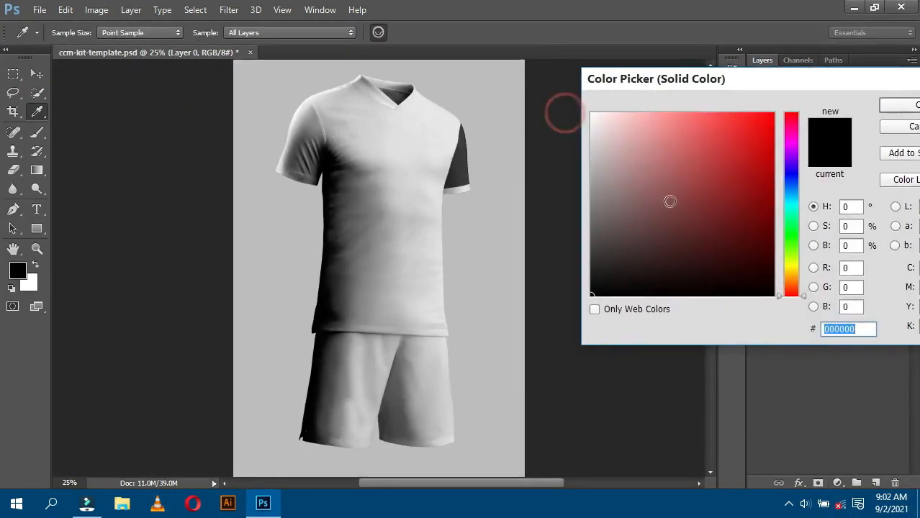
pyautogui.moveTo(670, 200); pyautogui.dragTo(752, 142)
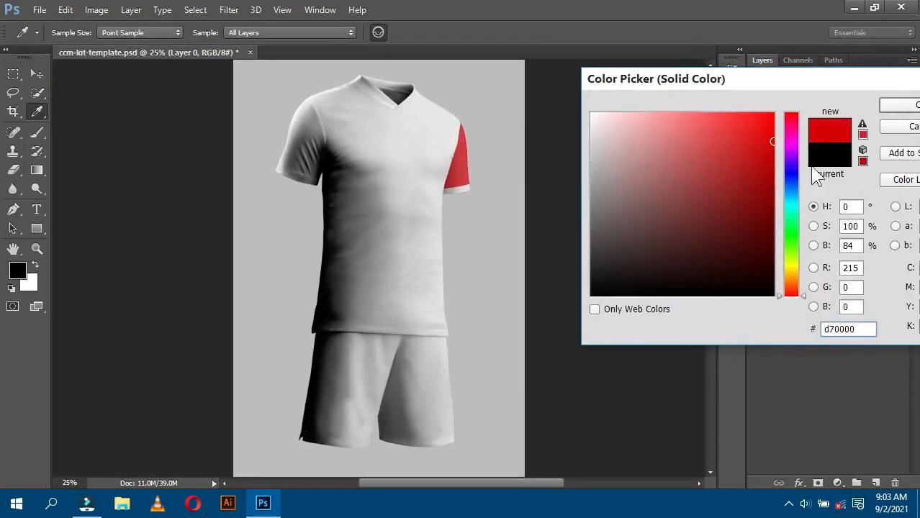
pyautogui.click(897, 111)
# Draw a closed Pen path around the right-hand sleeve's cuff, looping outside its lower edge and following the seam below the red fill.
pyautogui.hotkey('ctrl', '+')
pyautogui.hotkey('ctrl', '+')
pyautogui.hotkey('ctrl', '+')
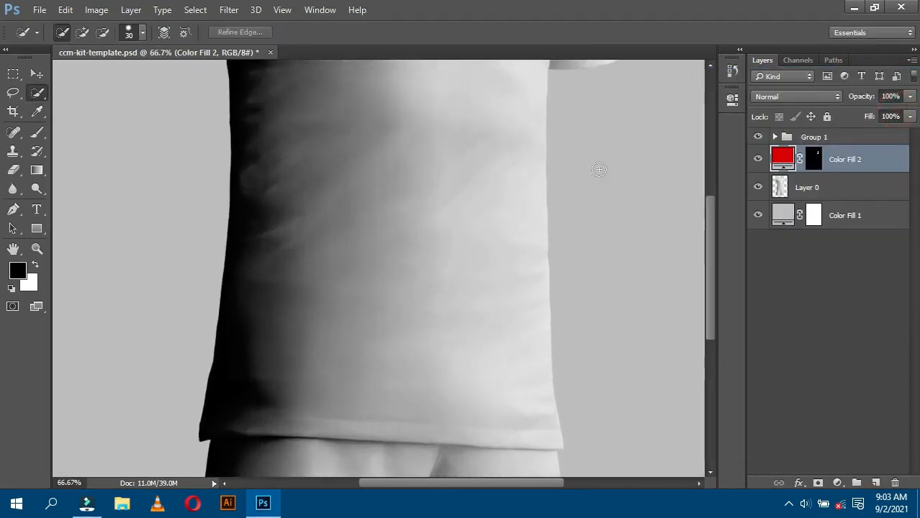
pyautogui.moveTo(607, 127); pyautogui.dragTo(409, 335)
pyautogui.hotkey('ctrl', '+')
pyautogui.hotkey('ctrl', '+')
pyautogui.hotkey('ctrl', '+')
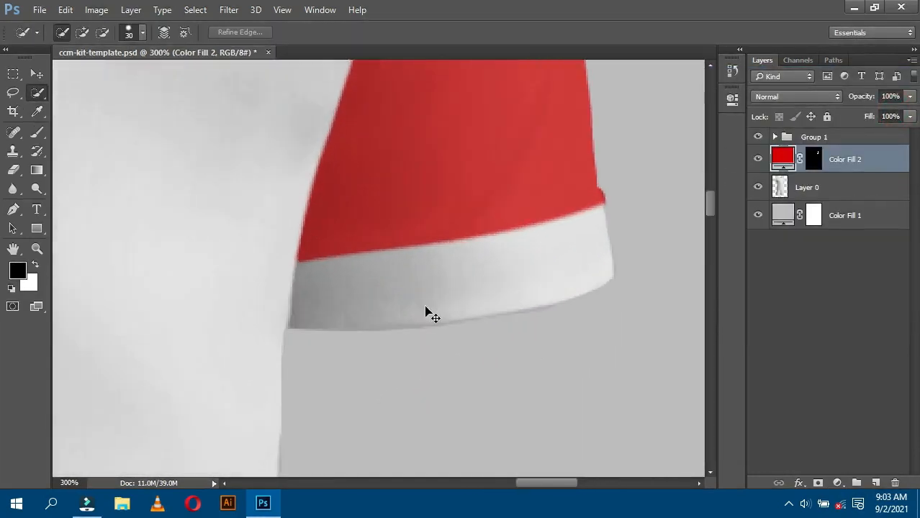
pyautogui.press('p')
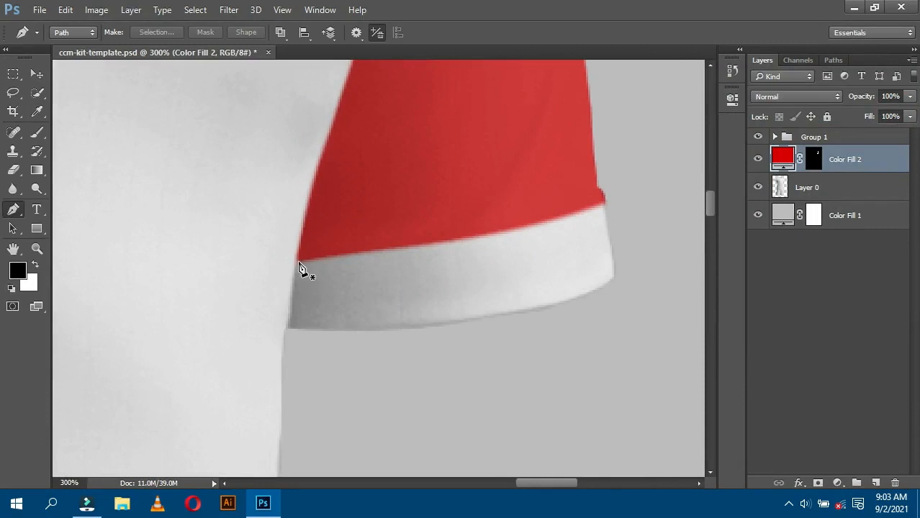
pyautogui.click(296, 263)
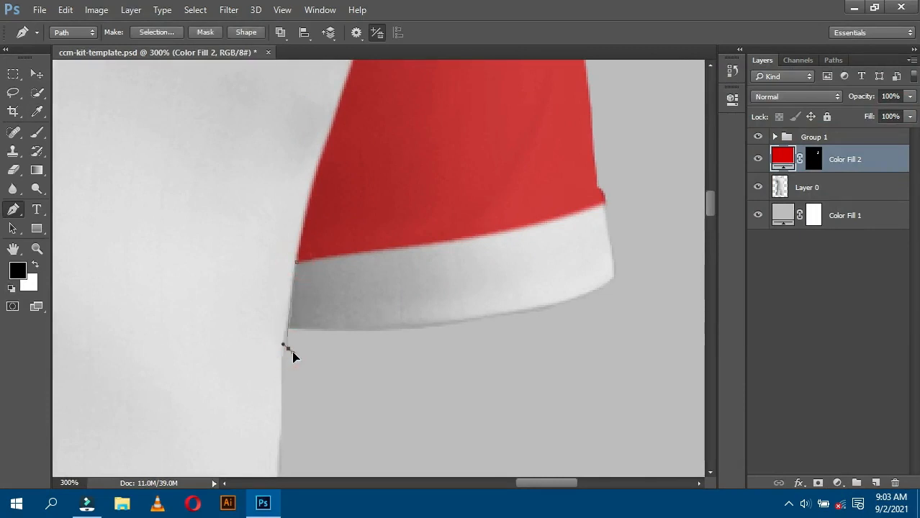
pyautogui.click(600, 325)
pyautogui.moveTo(649, 267); pyautogui.dragTo(649, 258)
pyautogui.click(627, 204)
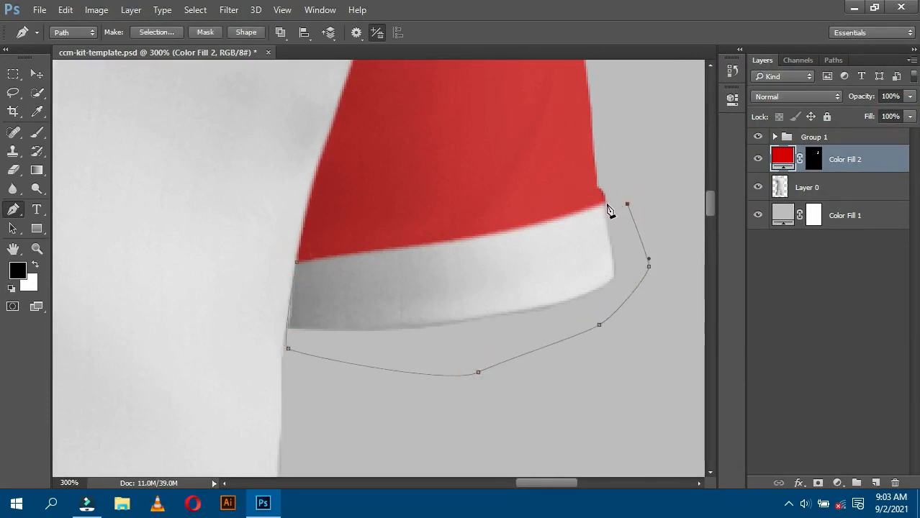
pyautogui.click(606, 205)
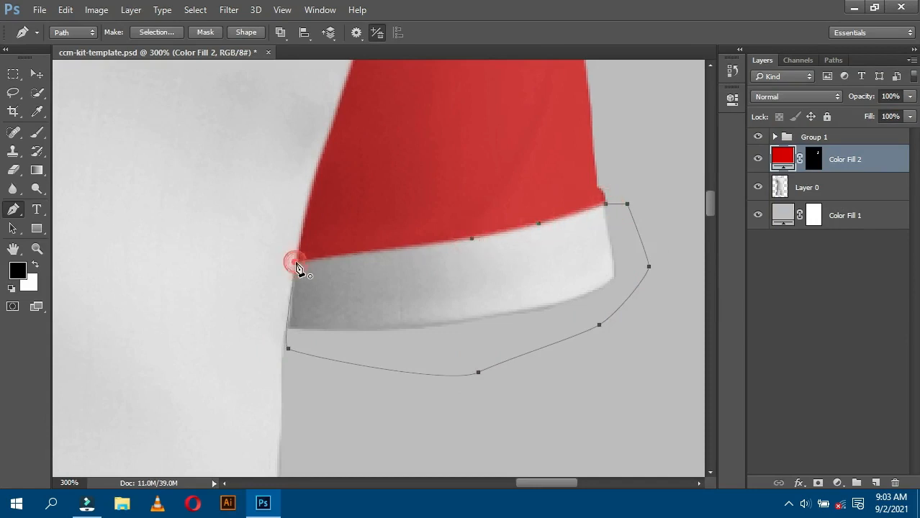
pyautogui.rightClick(418, 139)
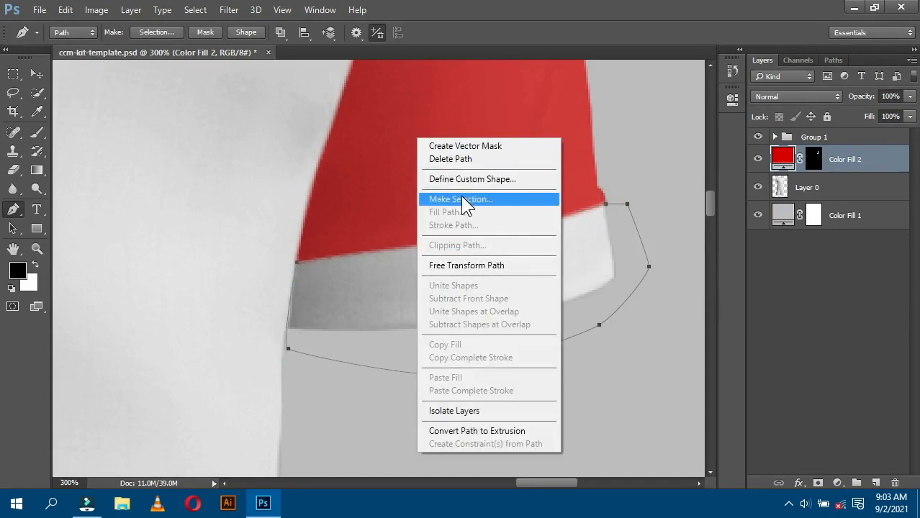
pyautogui.click(462, 199)
pyautogui.click(550, 139)
pyautogui.click(838, 484)
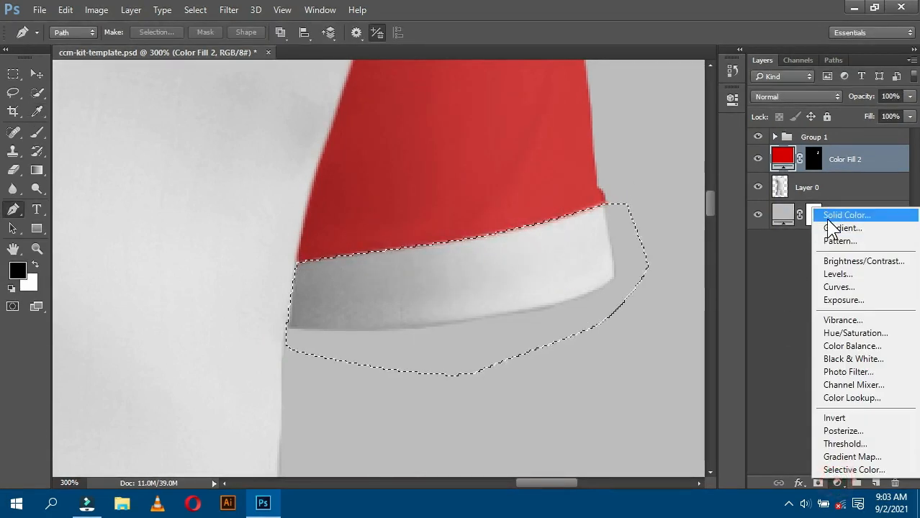
pyautogui.click(836, 216)
pyautogui.moveTo(417, 89); pyautogui.dragTo(699, 106)
pyautogui.click(873, 144)
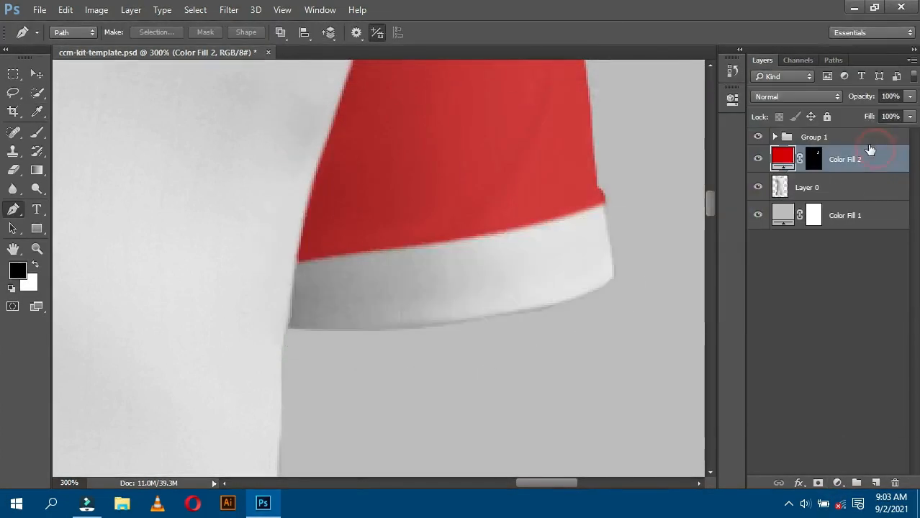
pyautogui.hotkey('ctrl', 'z')
# Turn the cuff path into a selection and trim it to the cuff's edge on Layer 0 with the Quick Selection tool.
pyautogui.rightClick(409, 285)
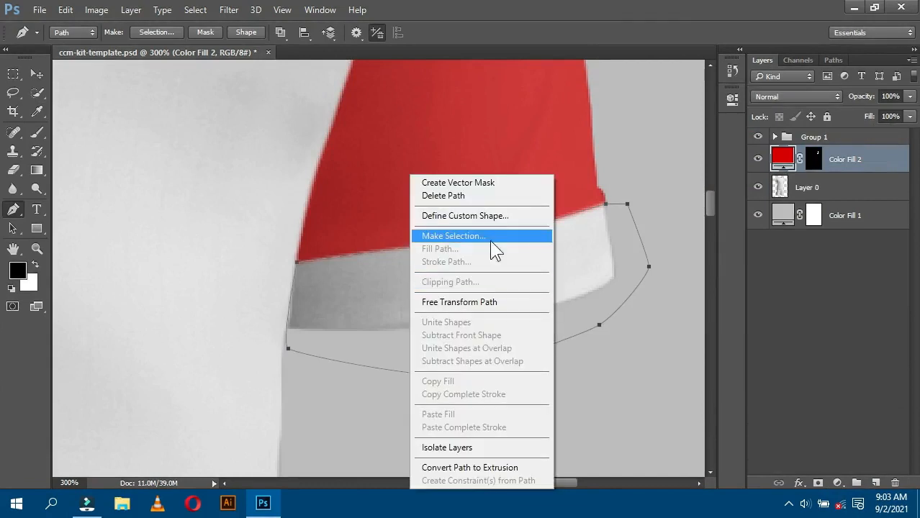
pyautogui.click(474, 235)
pyautogui.click(545, 142)
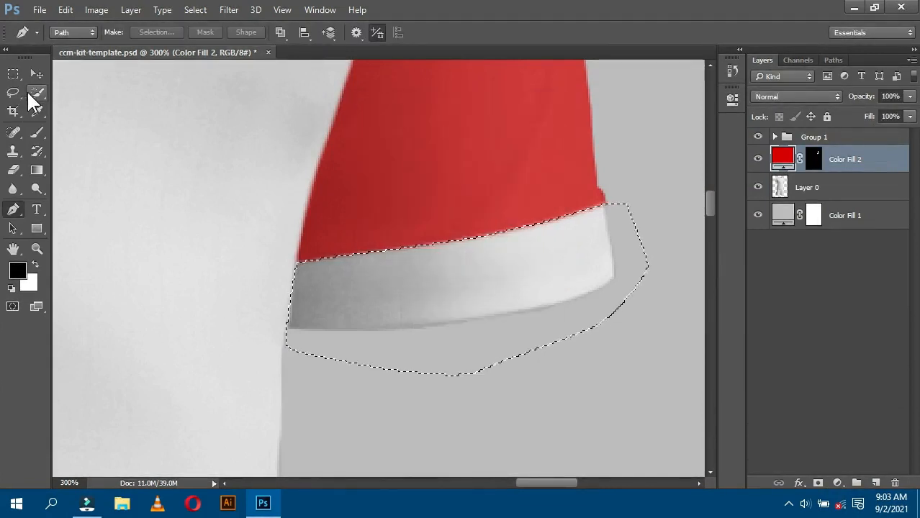
pyautogui.click(37, 93)
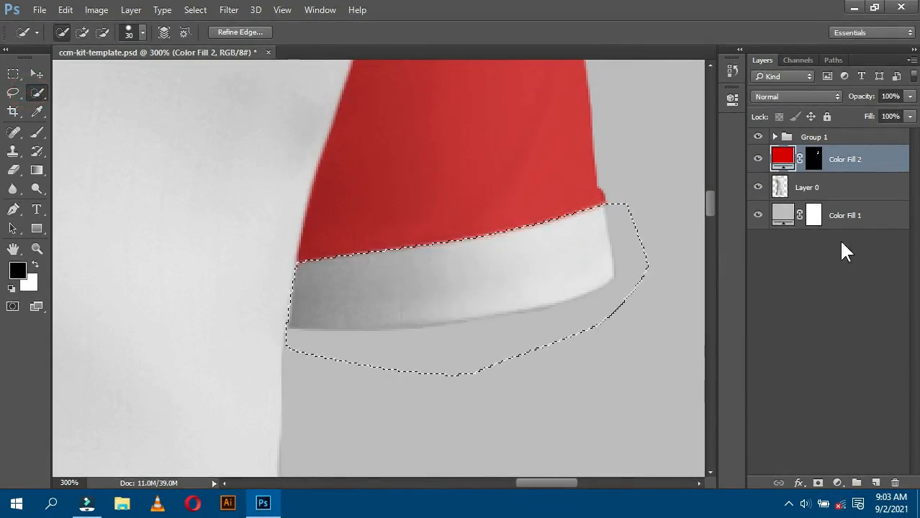
pyautogui.click(805, 188)
pyautogui.keyDown('alt'); pyautogui.click(637, 432); pyautogui.keyUp('alt')
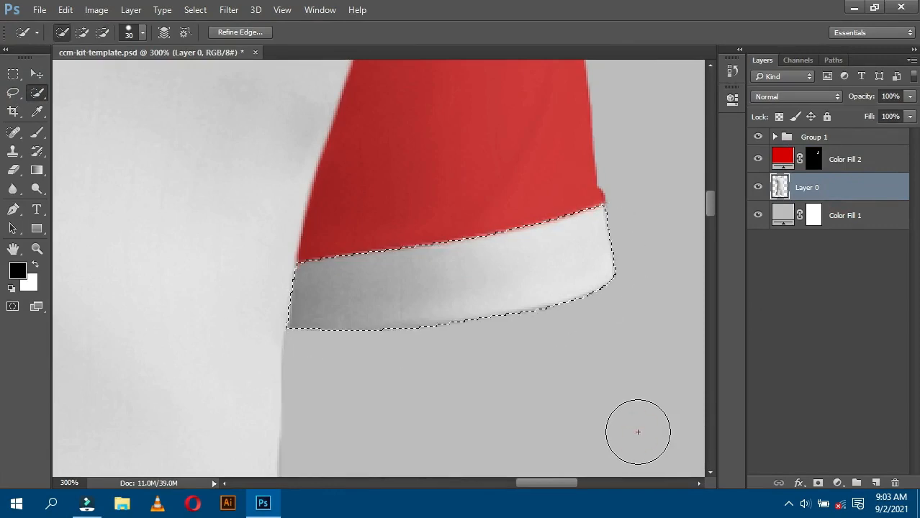
# Add a solid color fill layer in yellow ffcc00 for the selected cuff.
pyautogui.click(838, 483)
pyautogui.click(832, 214)
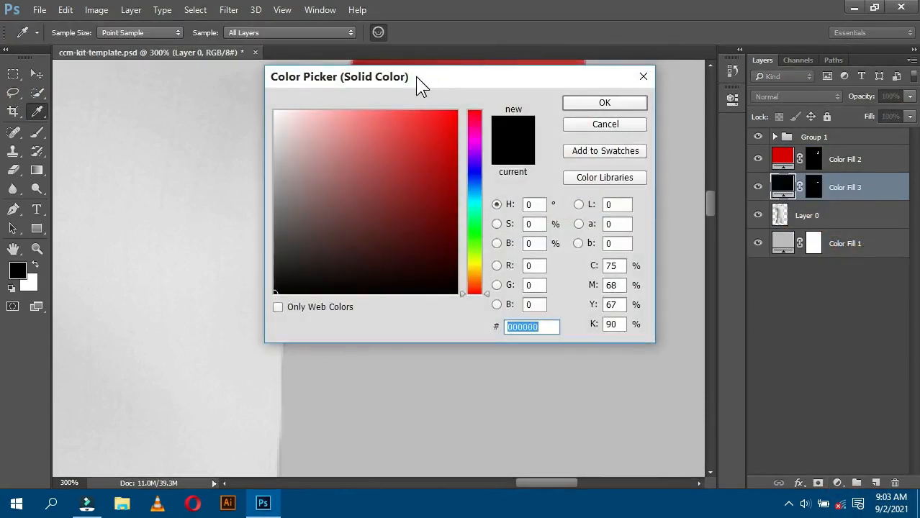
pyautogui.moveTo(421, 82); pyautogui.dragTo(787, 83)
pyautogui.click(838, 263)
pyautogui.moveTo(843, 265); pyautogui.dragTo(845, 271)
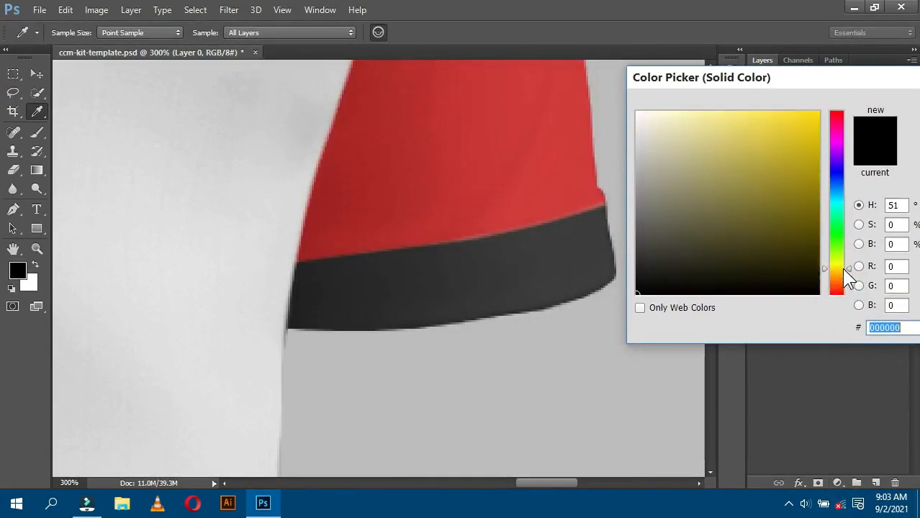
pyautogui.moveTo(801, 150); pyautogui.dragTo(821, 109)
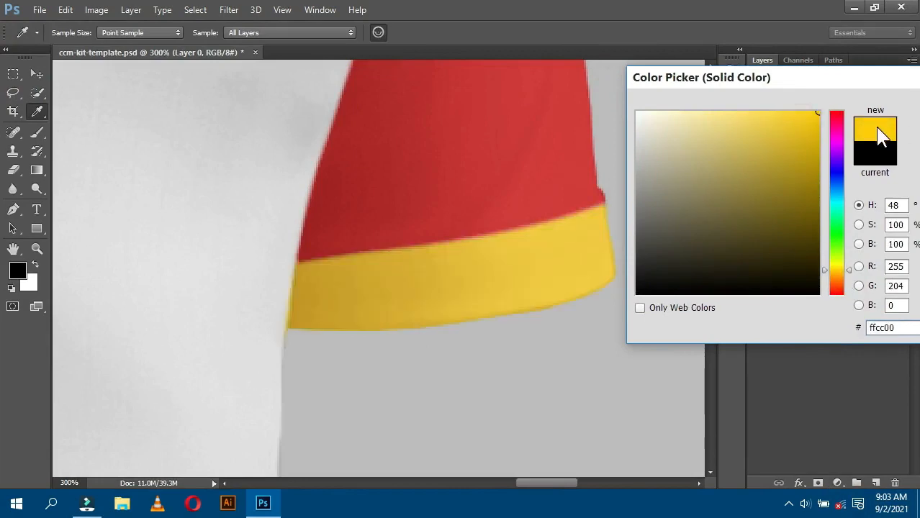
pyautogui.press('Return')
# Start a Pen path at the shoulder top of the shirt's left-hand sleeve and curve it down along the armhole seam.
pyautogui.hotkey('ctrl', '-')
pyautogui.hotkey('ctrl', '-')
pyautogui.hotkey('ctrl', '-')
pyautogui.hotkey('ctrl', '-')
pyautogui.hotkey('ctrl', '-')
pyautogui.hotkey('ctrl', '-')
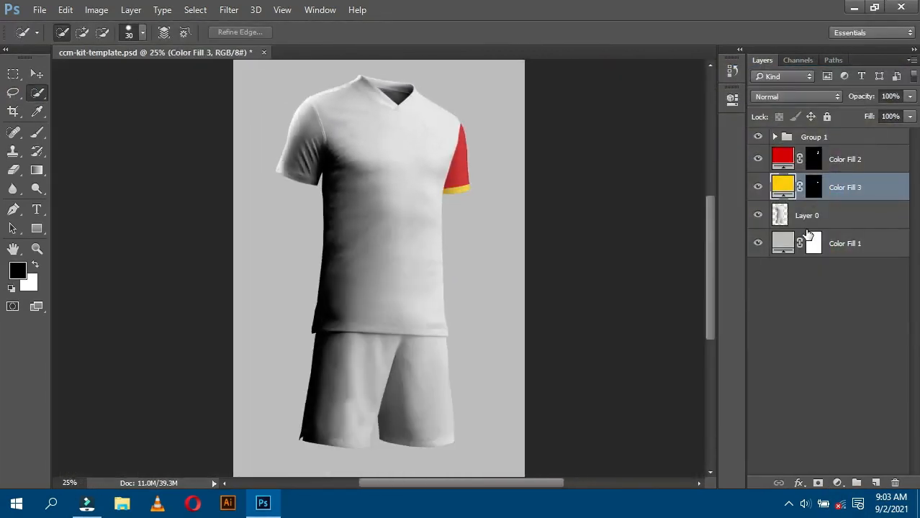
pyautogui.hotkey('ctrl', '-')
pyautogui.hotkey('ctrl', '+')
pyautogui.hotkey('ctrl', '+')
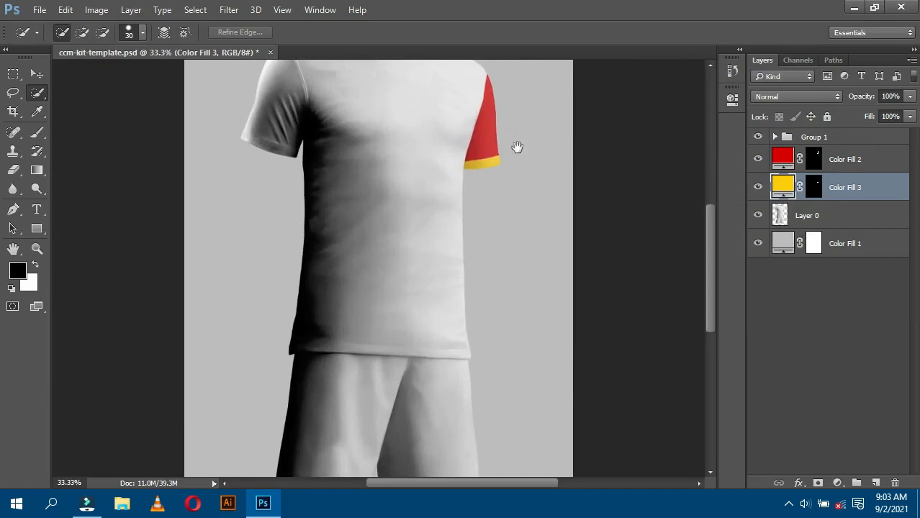
pyautogui.scroll(-1, 540, 201)
pyautogui.scroll(5, 340, 308)
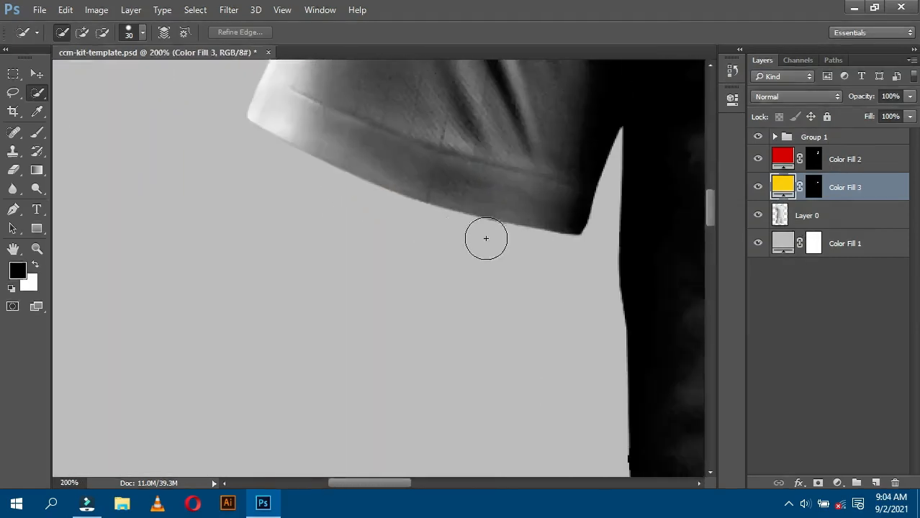
pyautogui.moveTo(596, 124); pyautogui.dragTo(421, 368)
pyautogui.hotkey('ctrl', '-')
pyautogui.moveTo(300, 107); pyautogui.dragTo(299, 252)
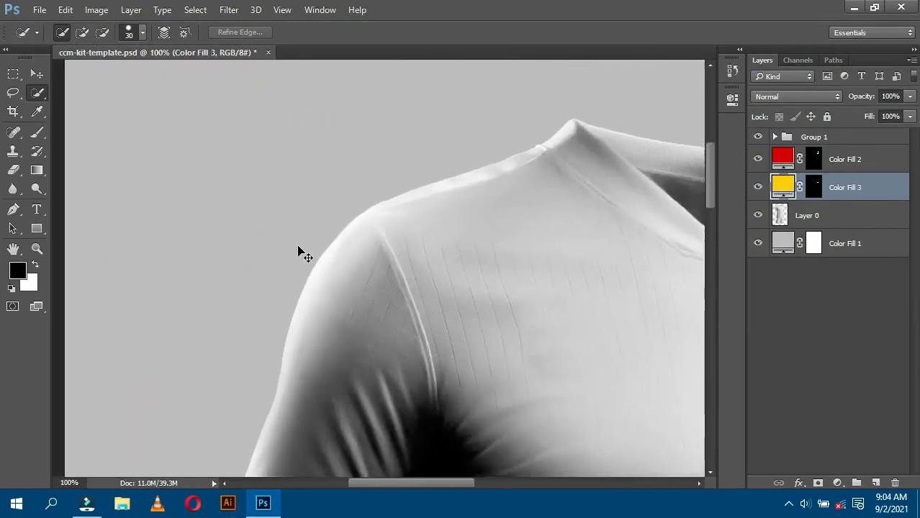
pyautogui.hotkey('ctrl', '+')
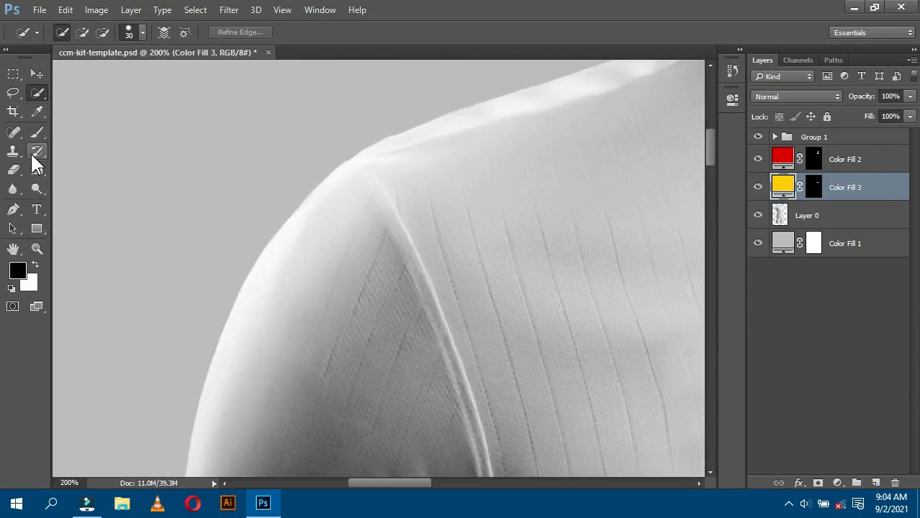
pyautogui.press('p')
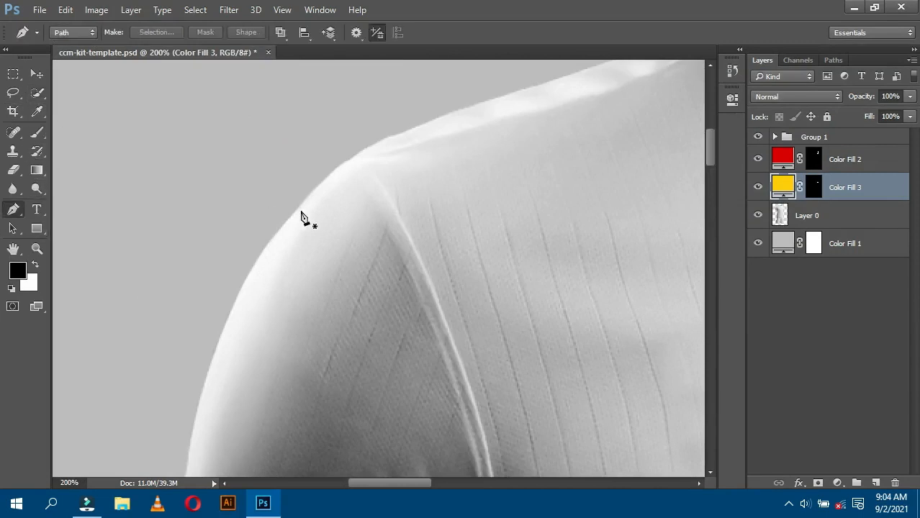
pyautogui.click(362, 157)
pyautogui.moveTo(464, 314); pyautogui.dragTo(442, 370)
# Continue the path down the armhole through the armpit into the gap beside the cuff, removing the last point's outgoing handle.
pyautogui.scroll(-3, 443, 374)
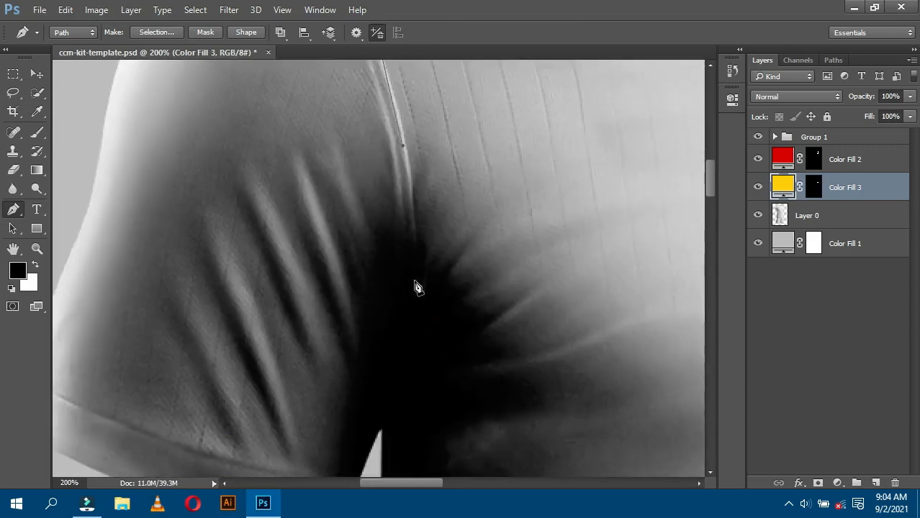
pyautogui.scroll(-2, 400, 428)
pyautogui.moveTo(393, 362); pyautogui.dragTo(365, 463)
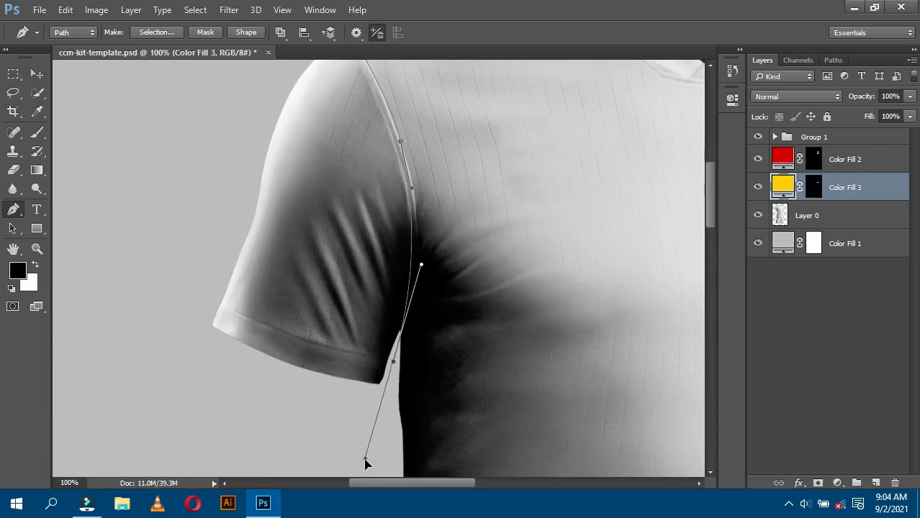
pyautogui.click(393, 362)
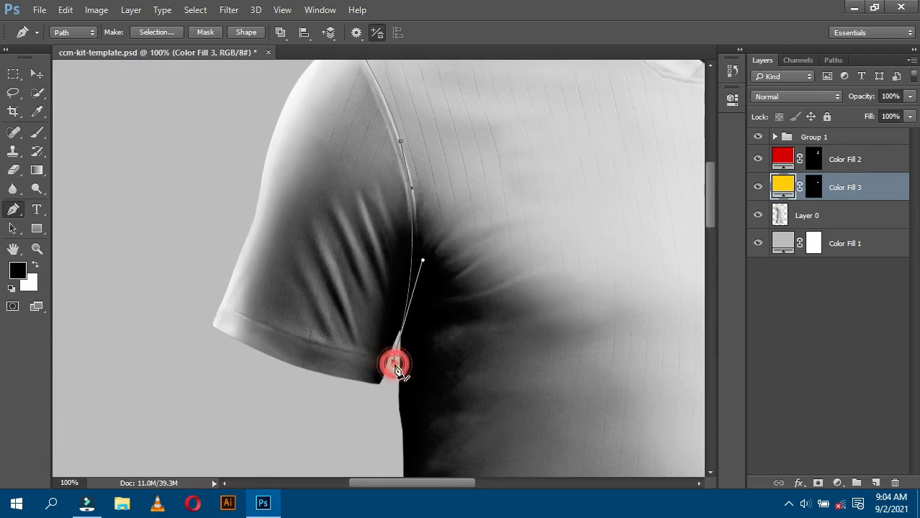
# Trace the path along the left-hand sleeve's cuff seam to a curved point just outside the sleeve.
pyautogui.scroll(2, 395, 370)
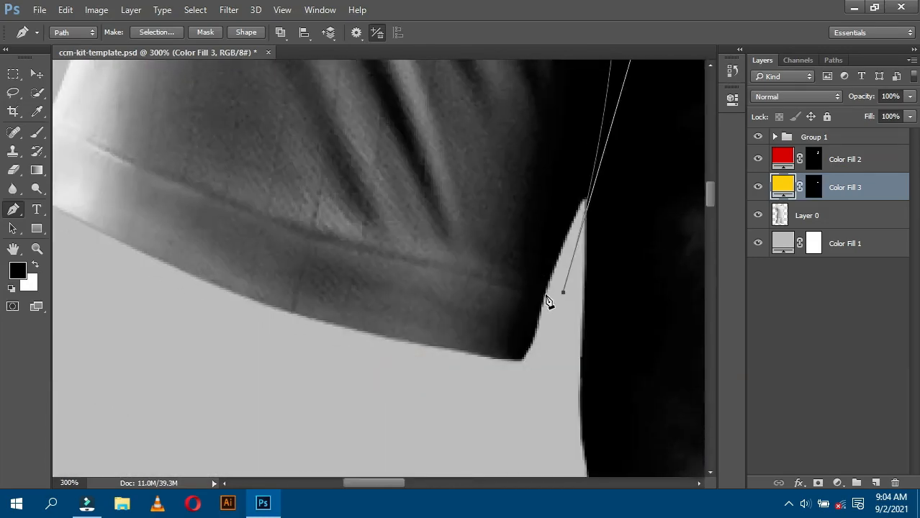
pyautogui.click(195, 189)
pyautogui.moveTo(72, 129); pyautogui.dragTo(164, 175)
pyautogui.click(181, 164)
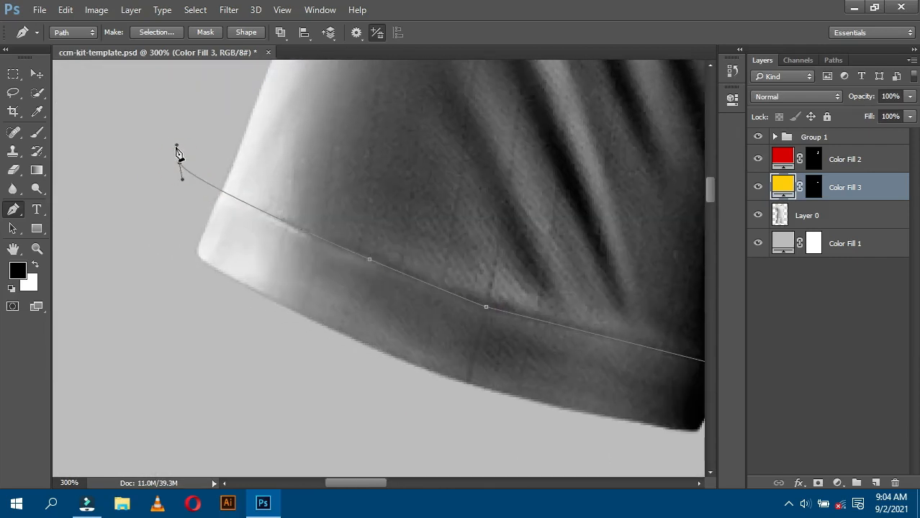
# Close the path around the outside of the left-hand sleeve up to the shoulder top and convert it to a new selection.
pyautogui.scroll(-2, 187, 153)
pyautogui.click(309, 209)
pyautogui.click(397, 153)
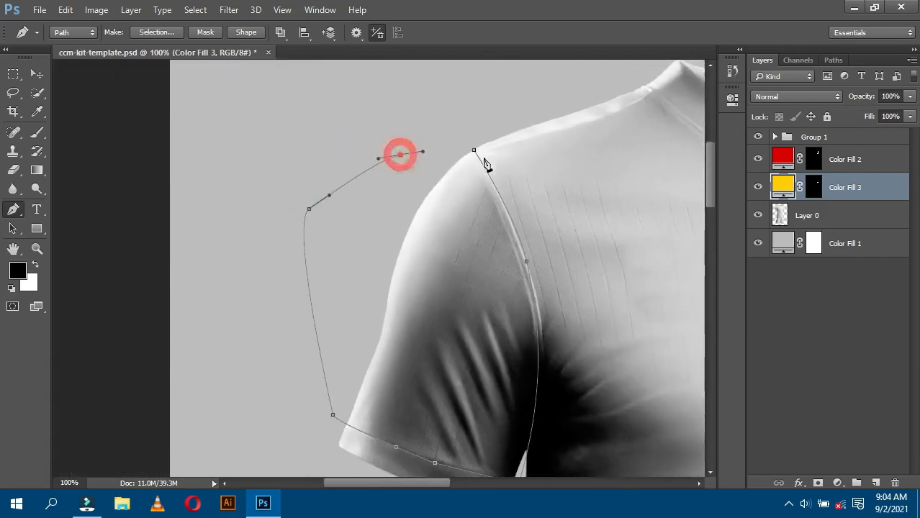
pyautogui.click(475, 149)
pyautogui.rightClick(406, 144)
pyautogui.click(465, 199)
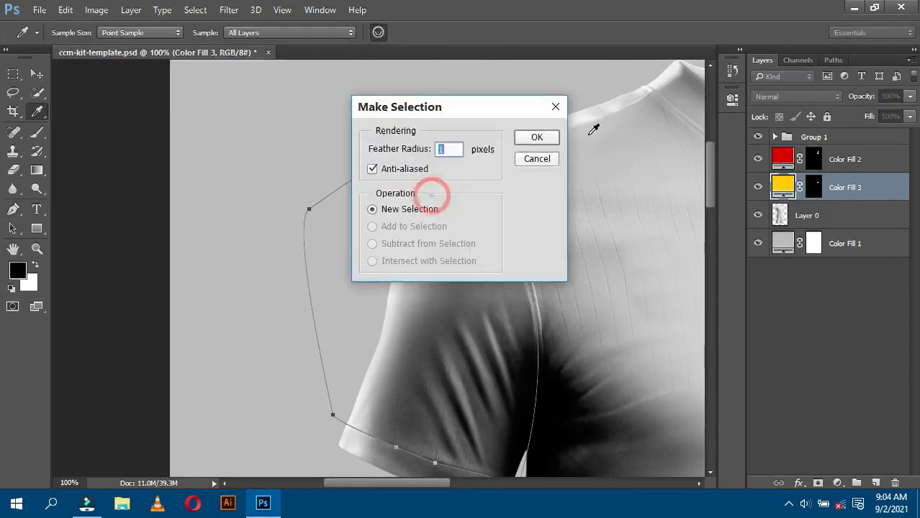
pyautogui.click(538, 138)
# On Layer 0, subtract the background from the selection with the Quick Selection tool so only the left-hand sleeve is selected.
pyautogui.click(814, 215)
pyautogui.click(38, 93)
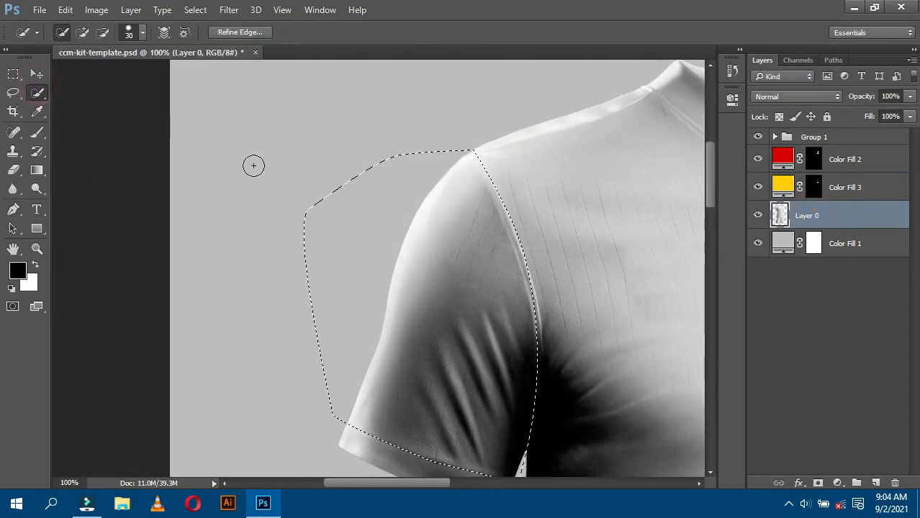
pyautogui.keyDown('alt'); pyautogui.click(253, 166); pyautogui.keyUp('alt')
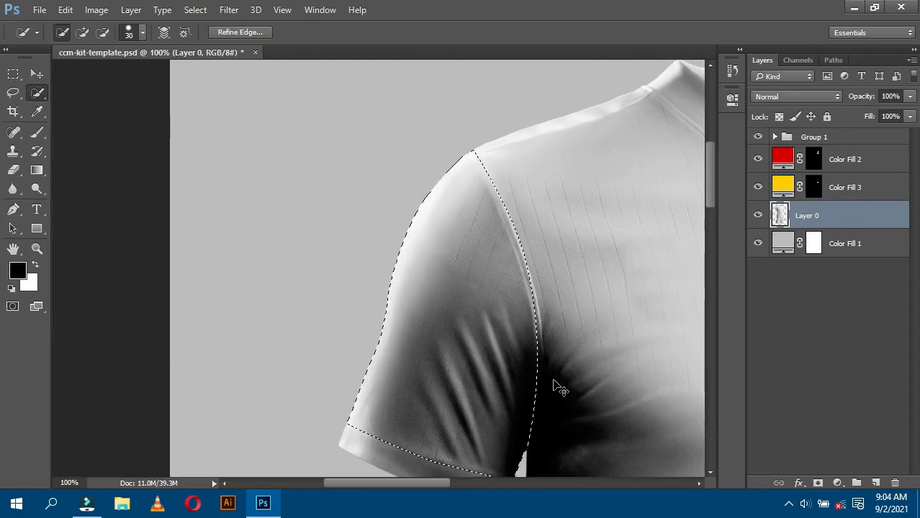
# Copy the red hex code d70000 from the Color Fill 2 layer of the right-hand sleeve.
pyautogui.hotkey('ctrl', '-')
pyautogui.hotkey('ctrl', '-')
pyautogui.hotkey('ctrl', '-')
pyautogui.hotkey('ctrl', '-')
pyautogui.doubleClick(782, 158)
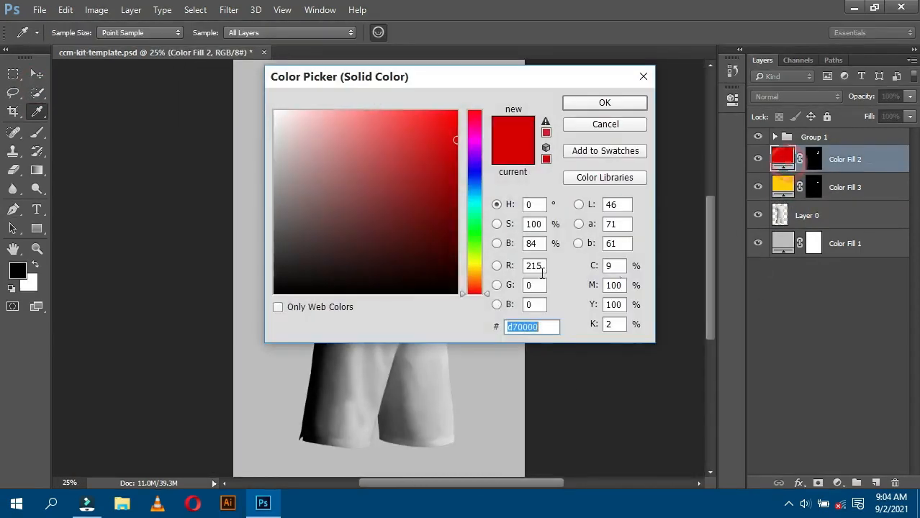
pyautogui.click(604, 102)
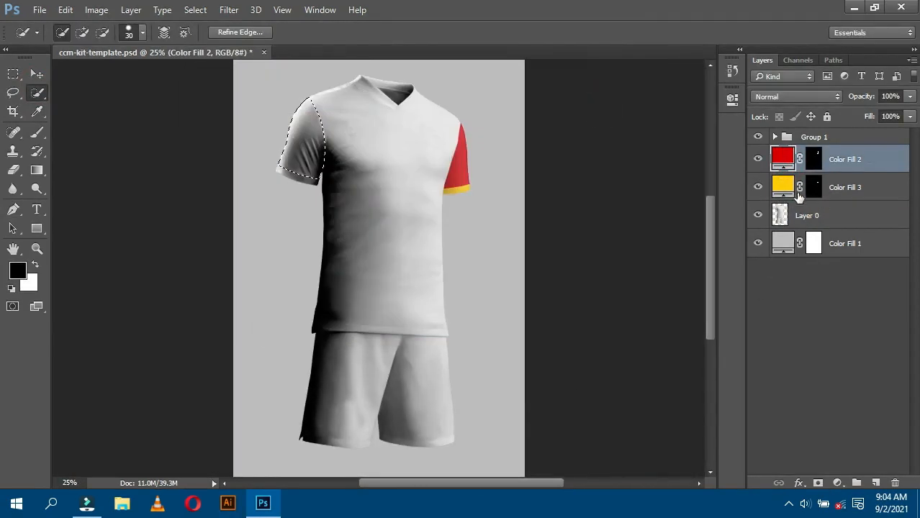
# Add a solid color fill layer in red d70000 above Layer 0 for the selected left-hand sleeve.
pyautogui.click(797, 213)
pyautogui.click(837, 483)
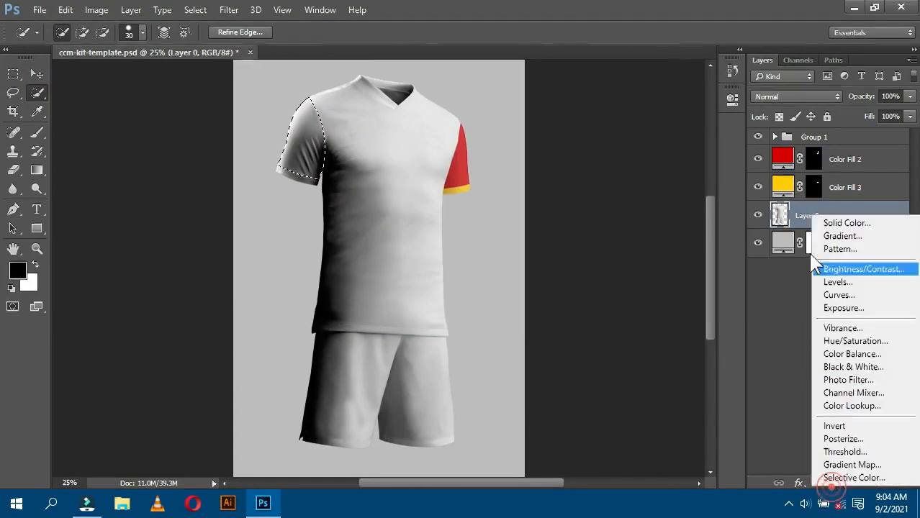
pyautogui.click(817, 221)
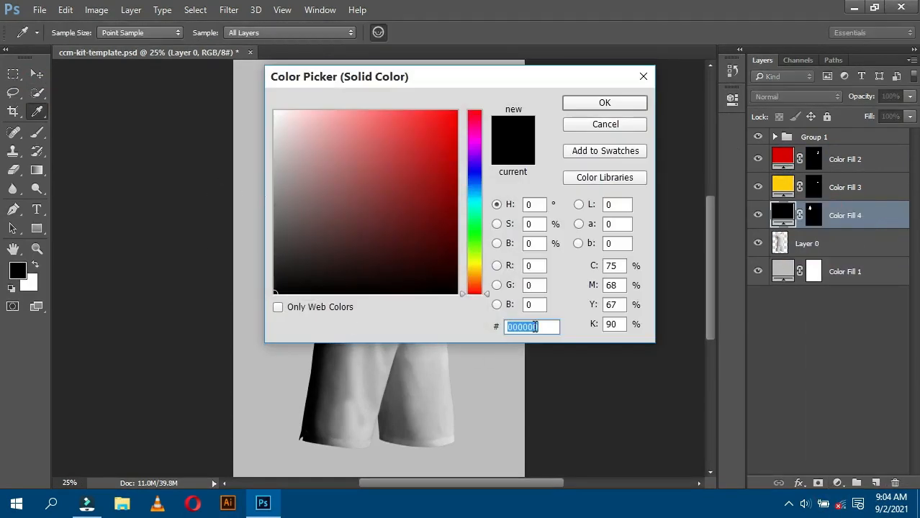
pyautogui.rightClick(535, 327)
pyautogui.click(596, 190)
pyautogui.click(598, 103)
pyautogui.press('w')
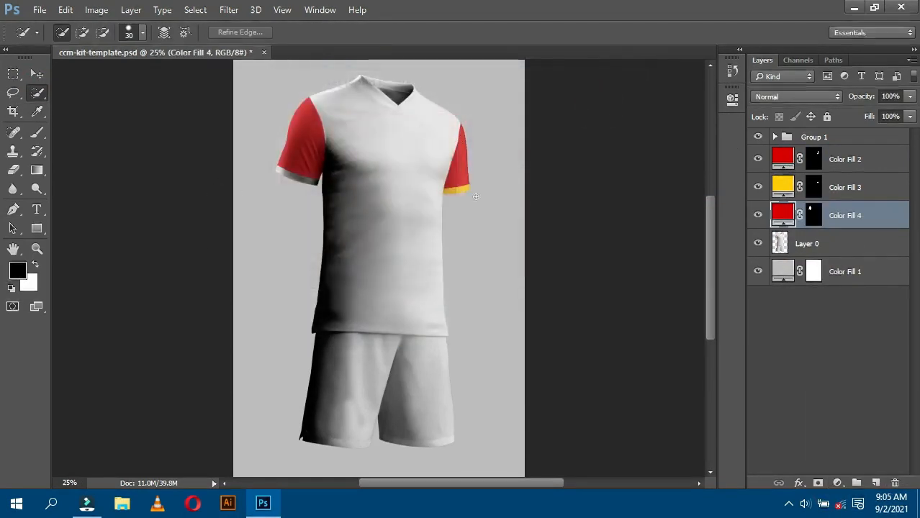
# Change the left-hand sleeve's fill to the lighter red e12525.
pyautogui.scroll(2, 476, 196)
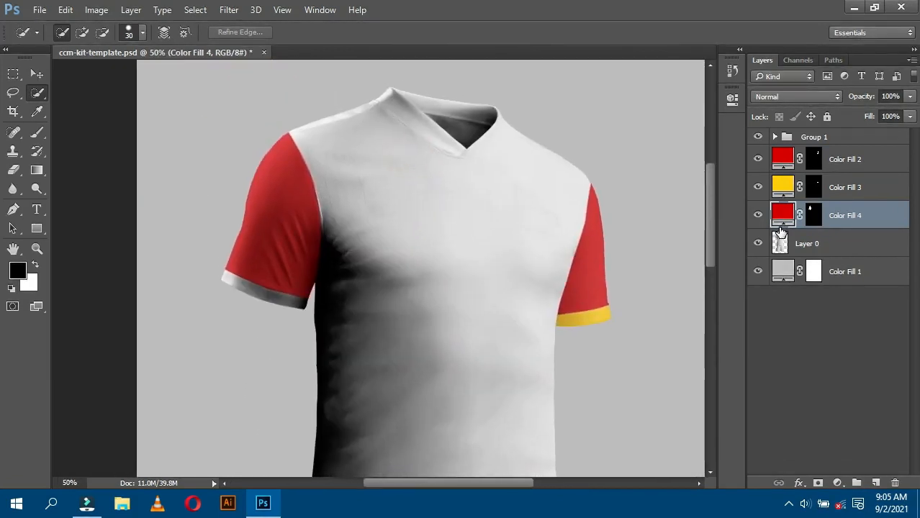
pyautogui.hotkey('ctrl', '-')
pyautogui.doubleClick(783, 213)
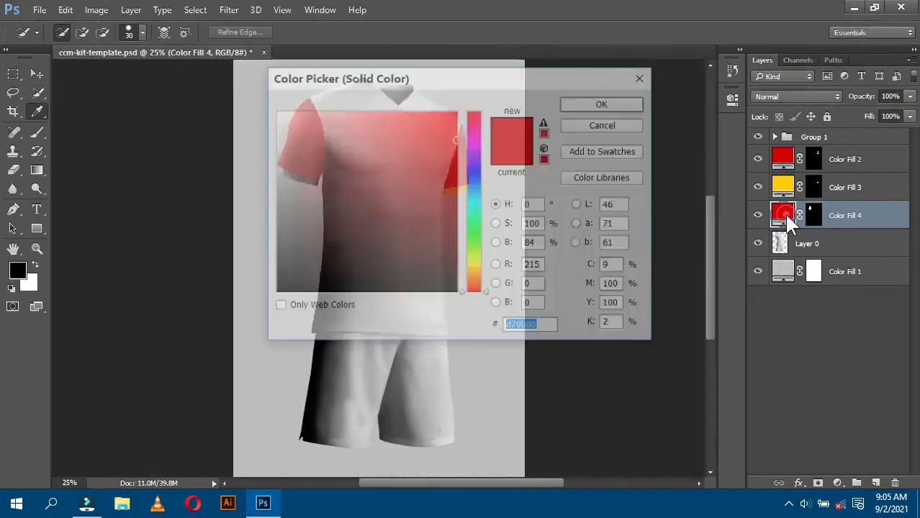
pyautogui.moveTo(448, 79); pyautogui.dragTo(676, 103)
pyautogui.click(672, 157)
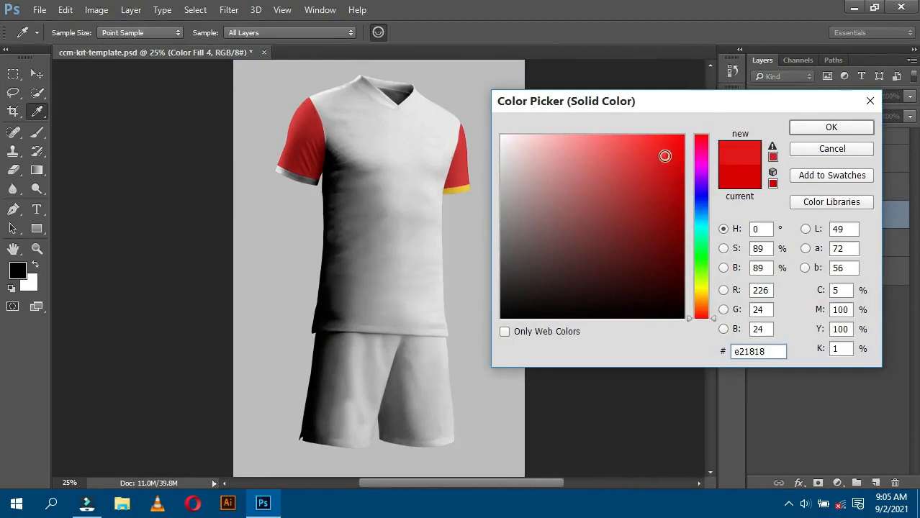
pyautogui.moveTo(665, 156); pyautogui.dragTo(679, 135)
pyautogui.click(654, 156)
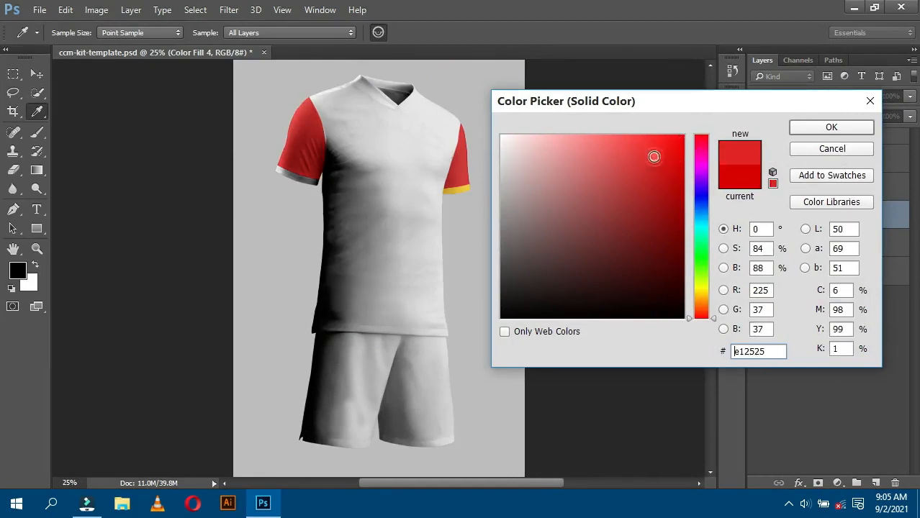
pyautogui.click(831, 127)
# Trace a Pen path along the left-hand sleeve's cuff seam from its outer edge to just past the inner edge.
pyautogui.hotkey('ctrl', '+')
pyautogui.hotkey('ctrl', '+')
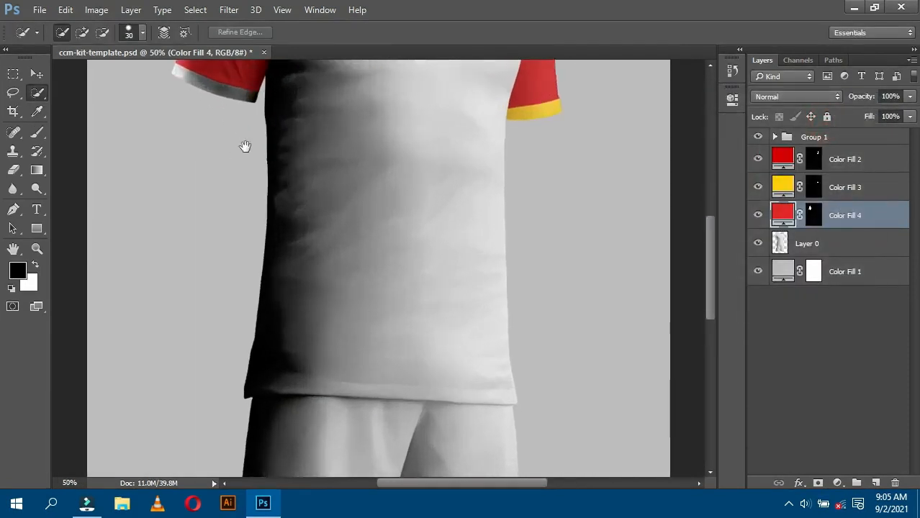
pyautogui.moveTo(245, 147); pyautogui.dragTo(468, 332)
pyautogui.hotkey('ctrl', '+')
pyautogui.hotkey('ctrl', '+')
pyautogui.hotkey('ctrl', '+')
pyautogui.moveTo(561, 263); pyautogui.dragTo(307, 260)
pyautogui.press('p')
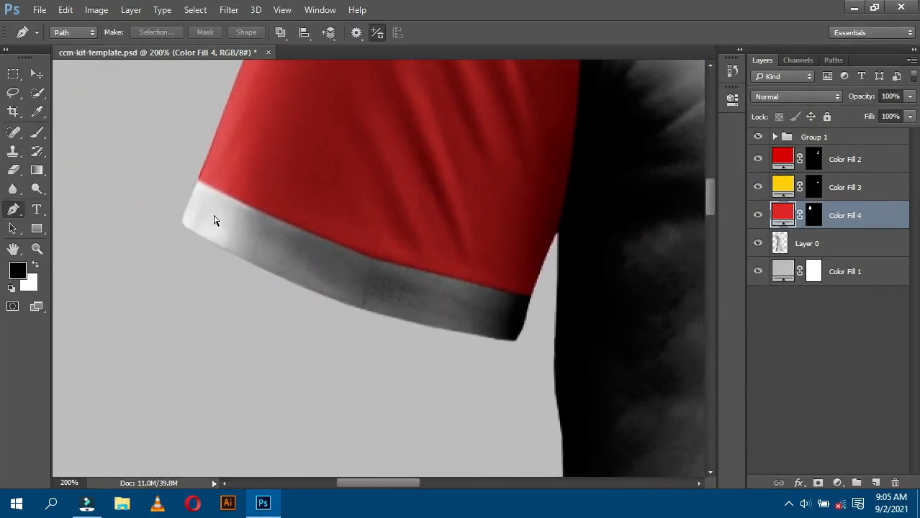
pyautogui.scroll(3, 216, 219)
pyautogui.click(192, 154)
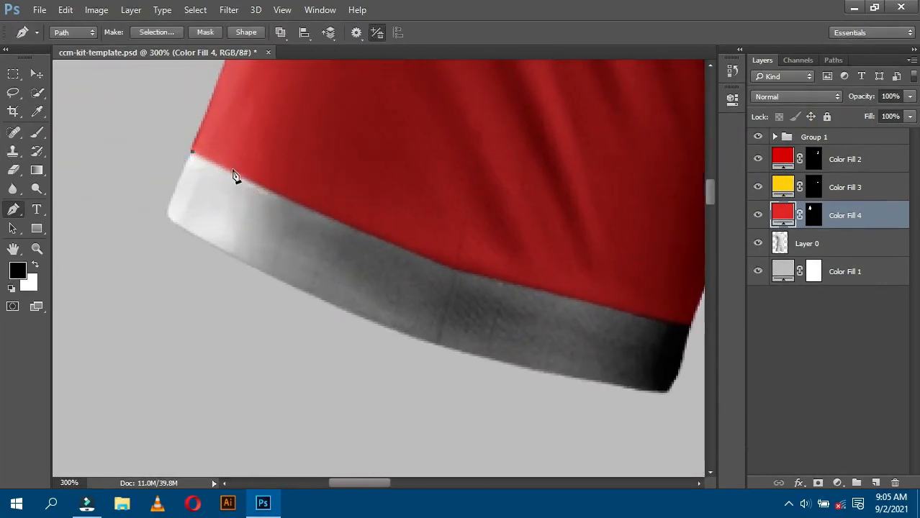
pyautogui.click(305, 208)
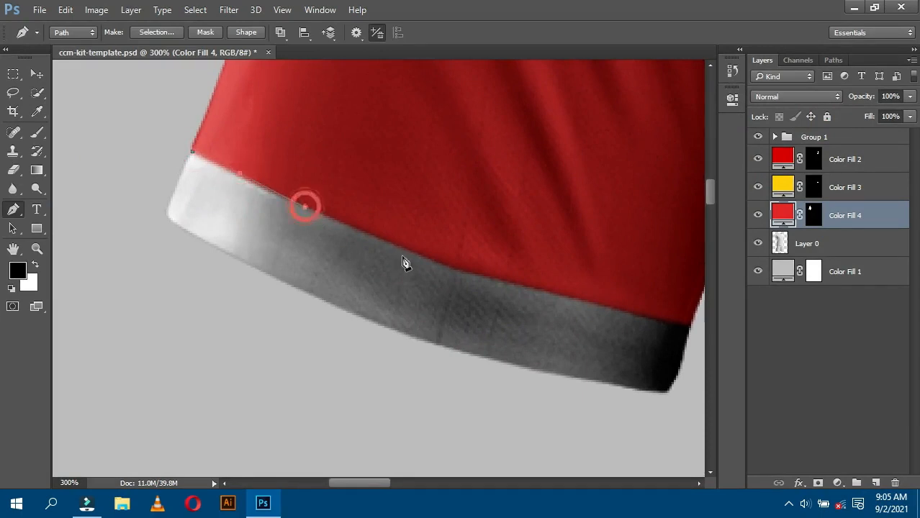
pyautogui.click(489, 278)
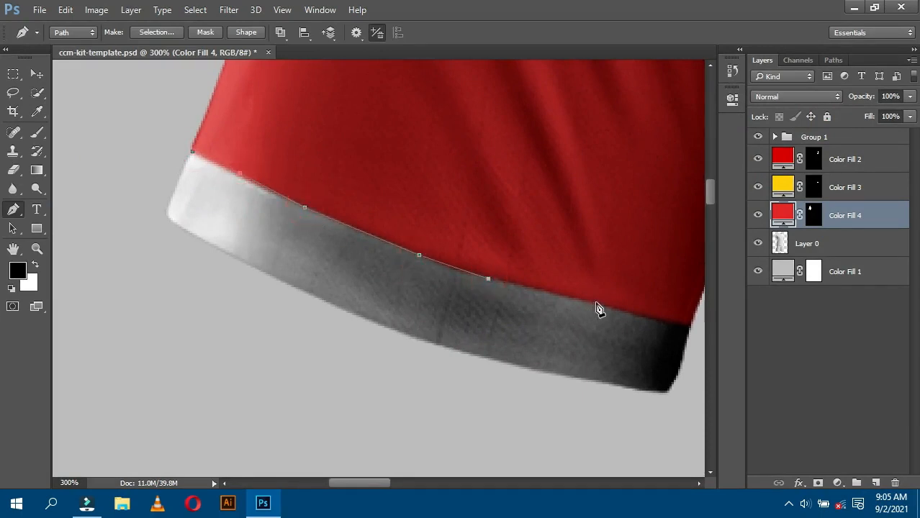
pyautogui.click(665, 322)
pyautogui.moveTo(666, 322); pyautogui.dragTo(551, 303)
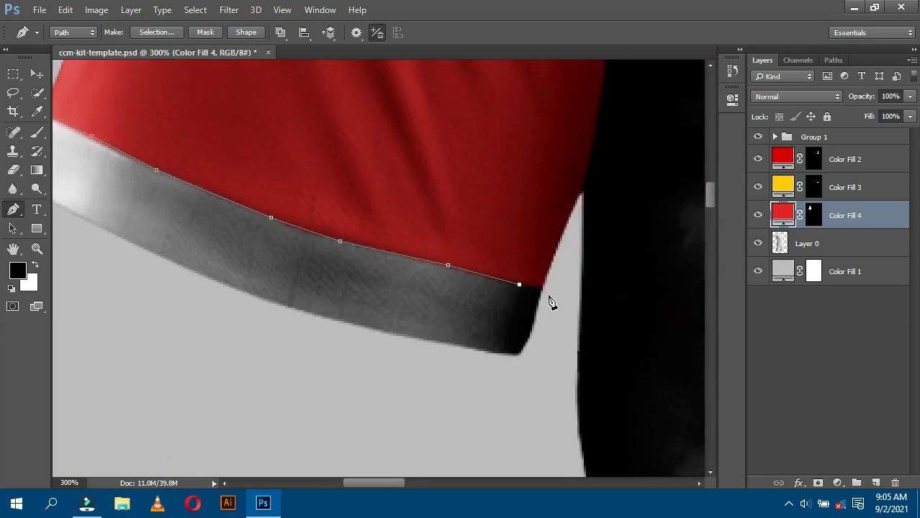
pyautogui.click(551, 293)
# Continue the path through the background below and around the left-hand cuff and close it at the starting point.
pyautogui.moveTo(538, 353); pyautogui.dragTo(434, 374)
pyautogui.moveTo(350, 366); pyautogui.dragTo(345, 366)
pyautogui.moveTo(154, 335); pyautogui.dragTo(353, 350)
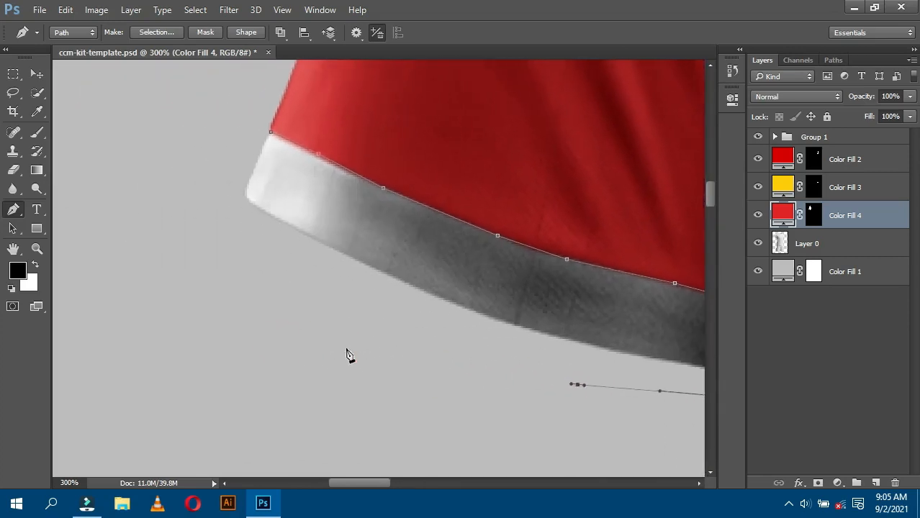
pyautogui.click(347, 349)
pyautogui.moveTo(276, 266); pyautogui.dragTo(249, 221)
pyautogui.click(230, 182)
pyautogui.click(231, 156)
pyautogui.click(275, 133)
# Convert the cuff path to a selection and subtract the background from it on Layer 0 with the Quick Selection tool.
pyautogui.rightClick(277, 134)
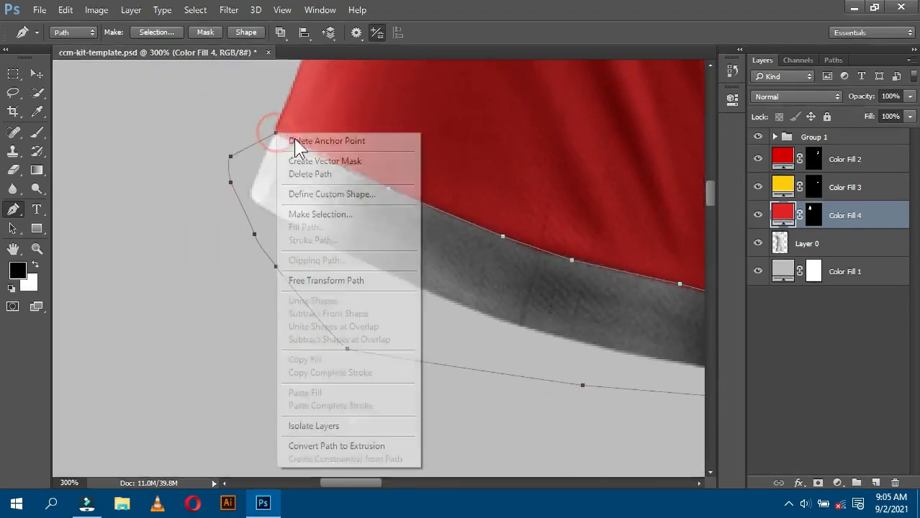
pyautogui.click(322, 214)
pyautogui.click(545, 137)
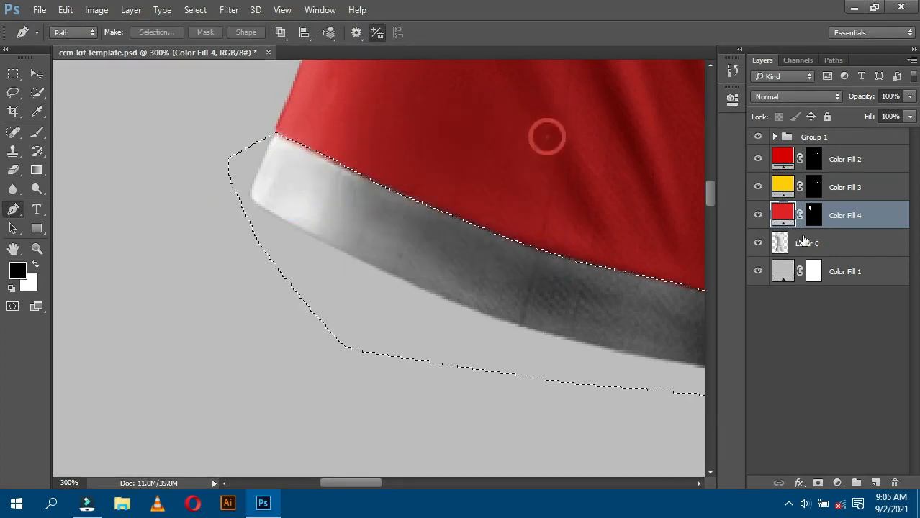
pyautogui.click(807, 243)
pyautogui.click(37, 91)
pyautogui.keyDown('alt'); pyautogui.click(229, 381); pyautogui.keyUp('alt')
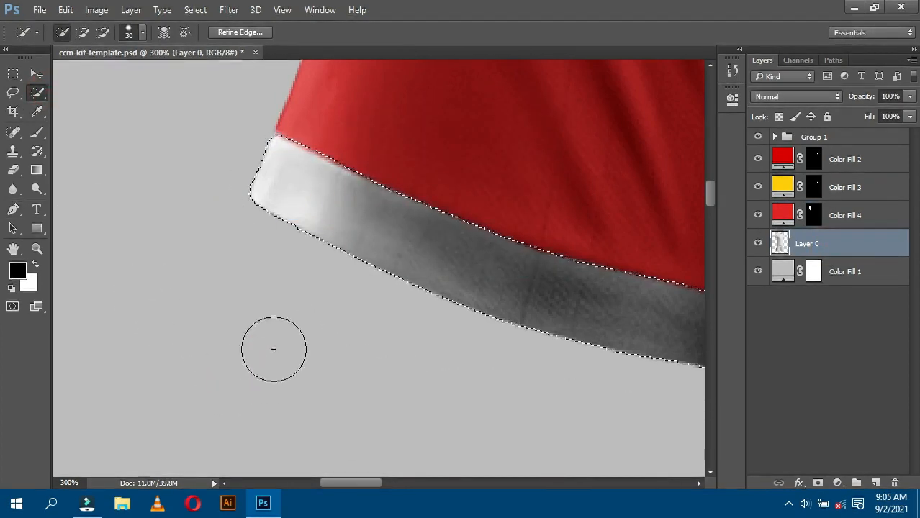
# Copy the yellow hex code ffcc00 from the Color Fill 3 layer of the right-hand cuff.
pyautogui.hotkey('ctrl', '-')
pyautogui.hotkey('ctrl', '-')
pyautogui.hotkey('ctrl', '-')
pyautogui.hotkey('ctrl', '-')
pyautogui.hotkey('ctrl', '-')
pyautogui.doubleClick(779, 187)
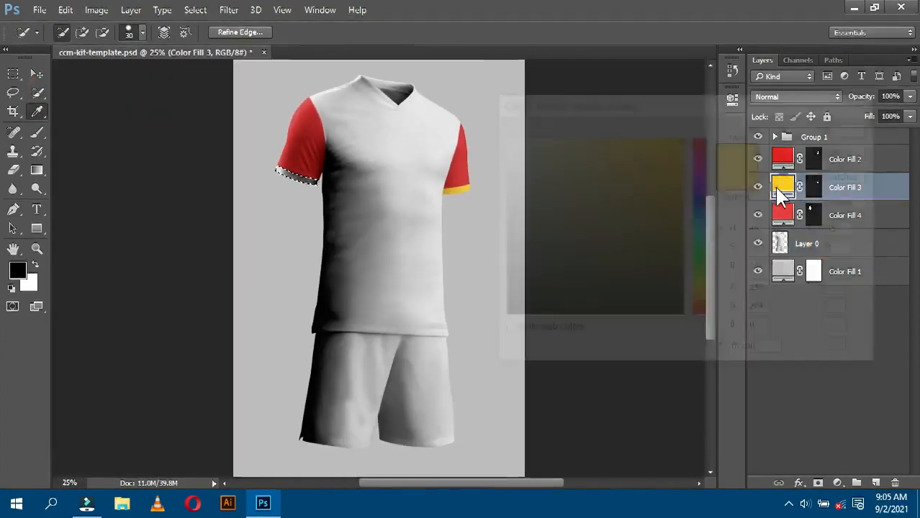
pyautogui.rightClick(746, 355)
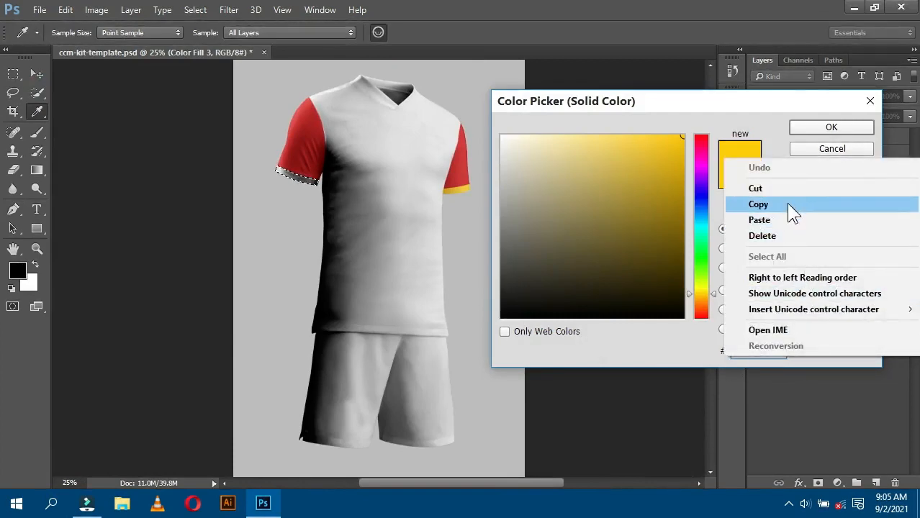
pyautogui.click(786, 203)
pyautogui.click(826, 127)
# Add a solid color fill layer in yellow ffcc00 above Layer 0 for the selected left-hand cuff.
pyautogui.click(787, 252)
pyautogui.click(837, 483)
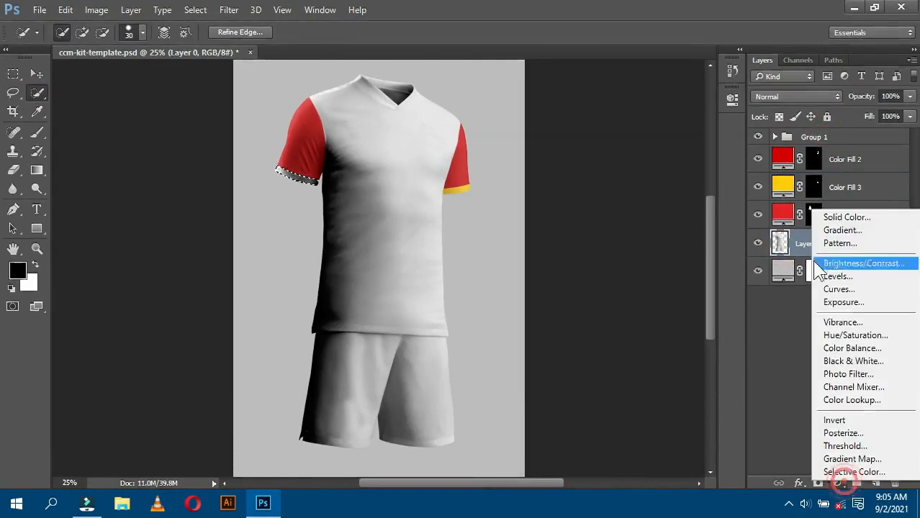
pyautogui.click(844, 213)
pyautogui.hotkey('ctrl', 'v')
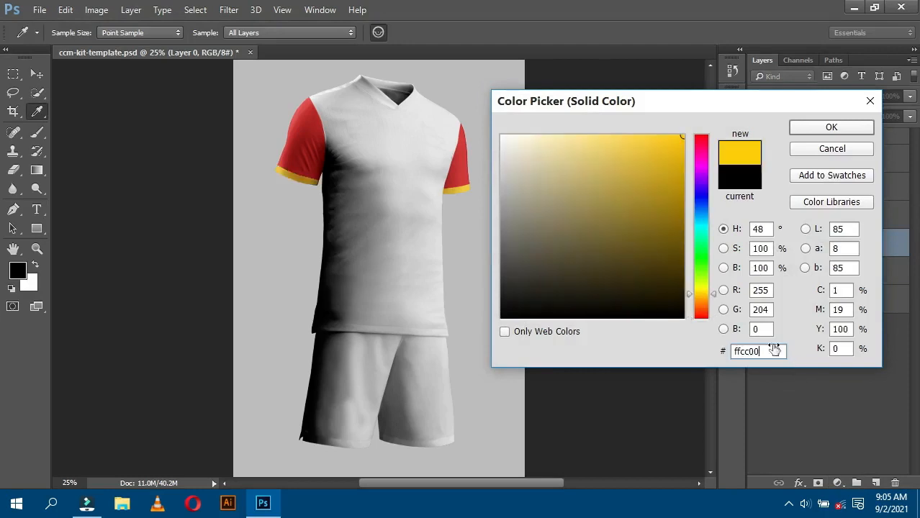
pyautogui.click(829, 127)
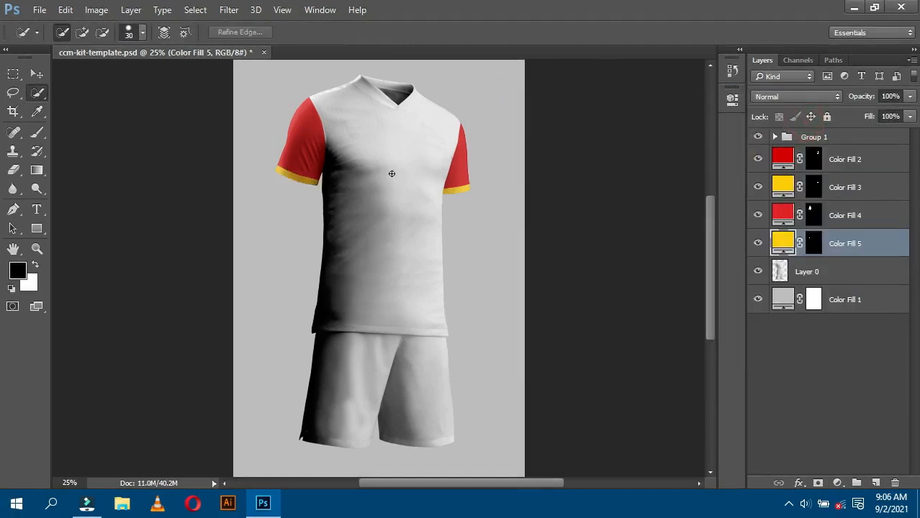
# Deselect all layers and switch to the Move tool.
pyautogui.click(849, 339)
pyautogui.press('w')
pyautogui.hotkey('ctrl', '-')
pyautogui.click(36, 74)
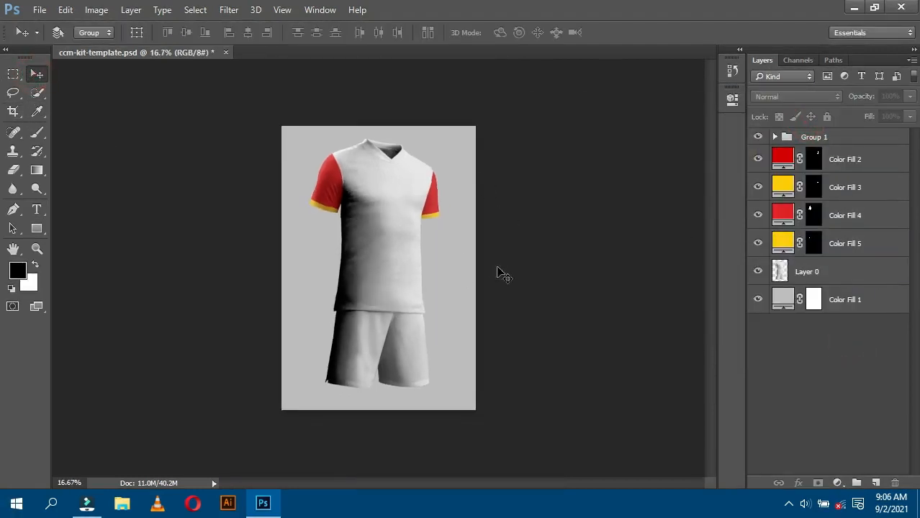
# Start a Pen tool path along the lower edge of the V-neck collar's front point.
pyautogui.hotkey('ctrl', '+')
pyautogui.hotkey('ctrl', '+')
pyautogui.hotkey('ctrl', '+')
pyautogui.scroll(5, 454, 129)
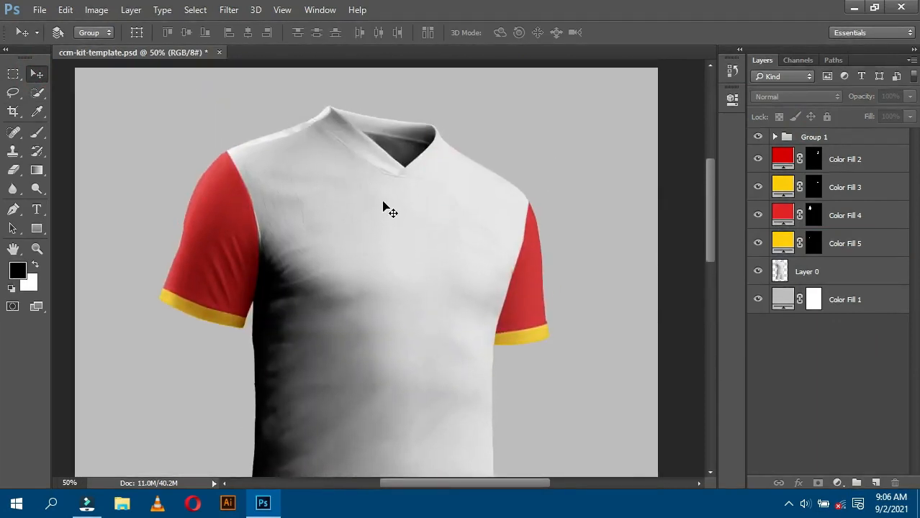
pyautogui.hotkey('ctrl', '+')
pyautogui.moveTo(382, 147); pyautogui.dragTo(417, 275)
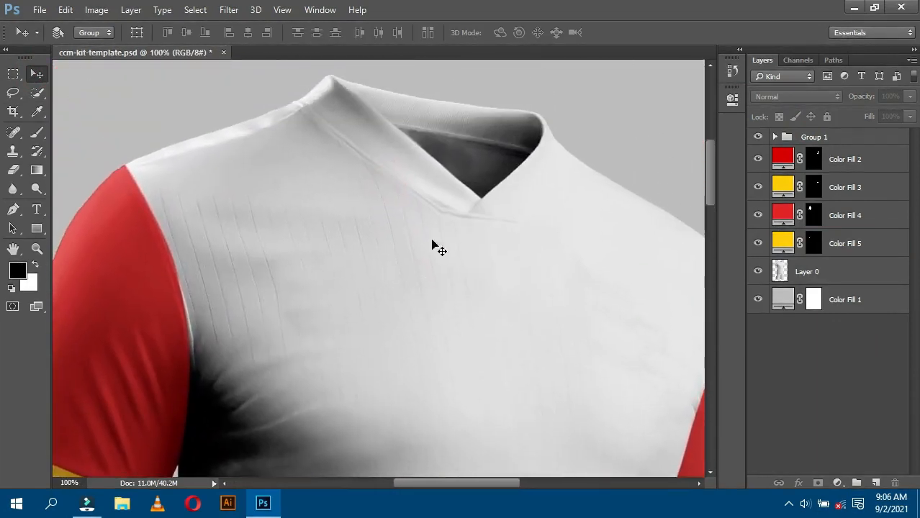
pyautogui.hotkey('ctrl', '+')
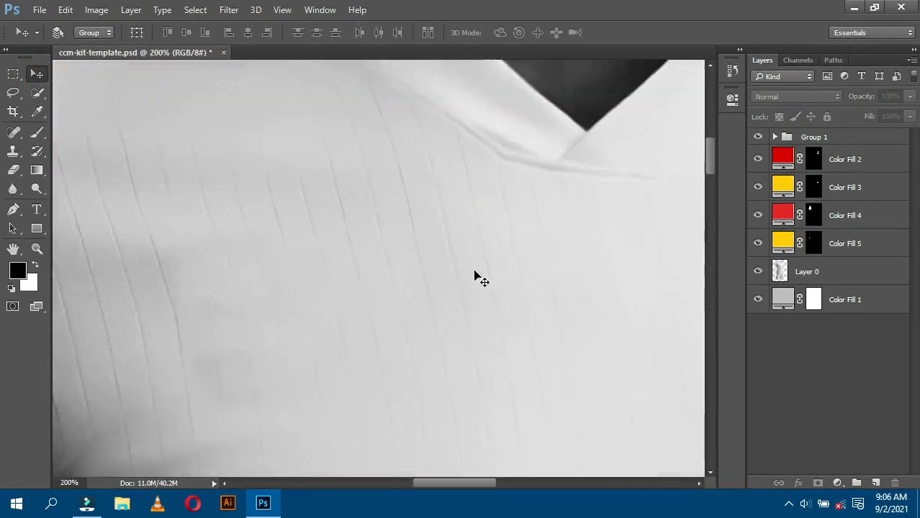
pyautogui.moveTo(544, 193); pyautogui.dragTo(327, 311)
pyautogui.hotkey('ctrl', '+')
pyautogui.press('p')
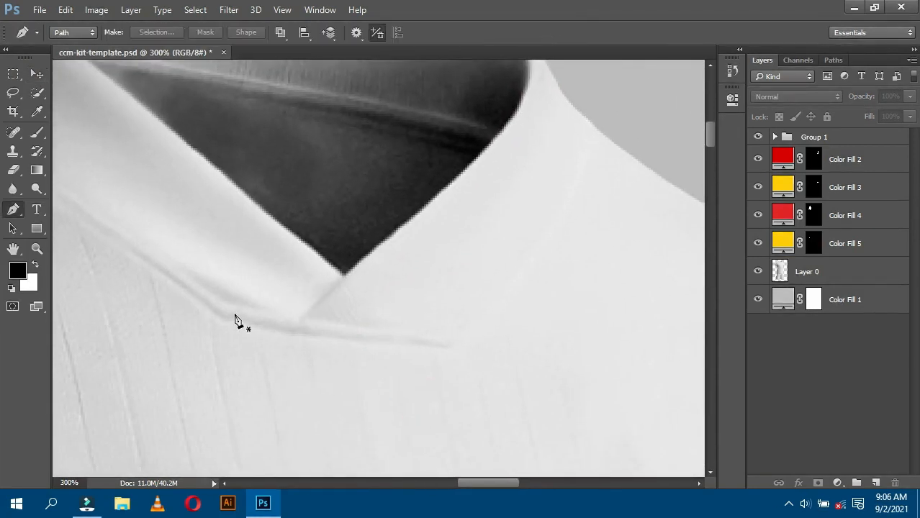
pyautogui.click(223, 321)
pyautogui.click(268, 327)
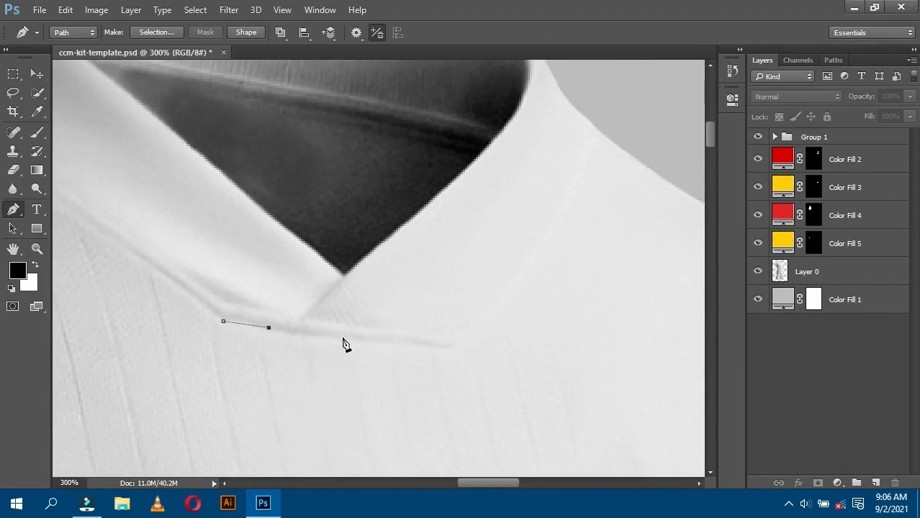
pyautogui.click(448, 346)
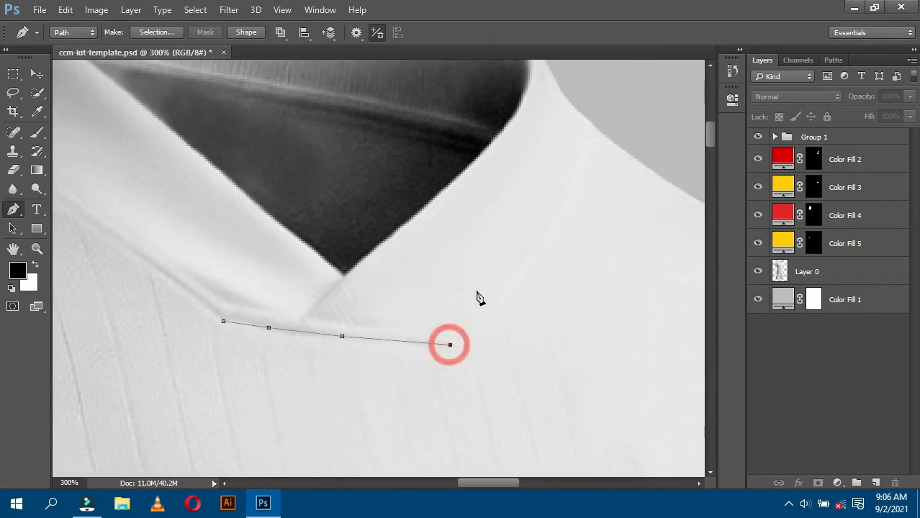
# Extend the collar path in a curve around the outside of the right-hand collar band, up past its top end.
pyautogui.hotkey('ctrl', '-')
pyautogui.moveTo(484, 267); pyautogui.dragTo(465, 308)
pyautogui.moveTo(511, 188); pyautogui.dragTo(483, 280)
pyautogui.hotkey('ctrl', '+')
pyautogui.hotkey('ctrl', '+')
pyautogui.click(479, 151)
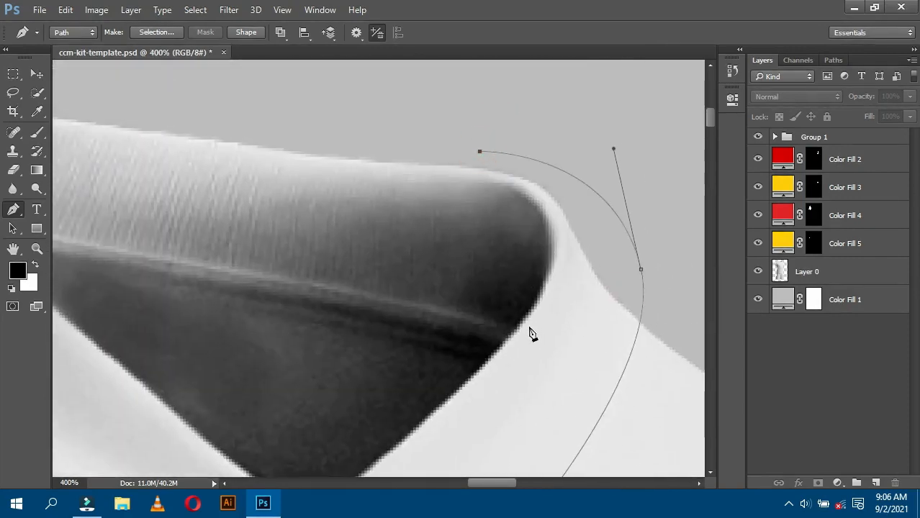
# Trace the collar's inner edge down to the V point and up the left-hand band to the shoulder peak.
pyautogui.moveTo(525, 319); pyautogui.dragTo(590, 193)
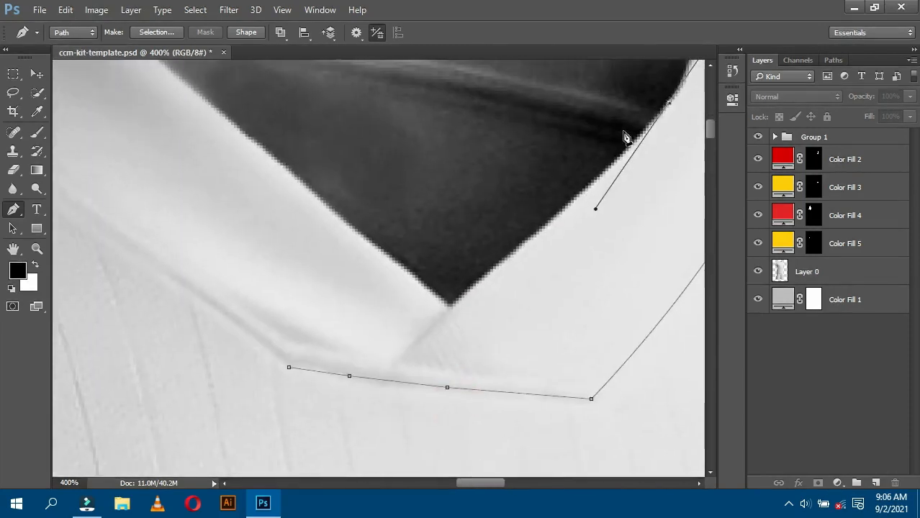
pyautogui.click(671, 101)
pyautogui.moveTo(448, 304); pyautogui.dragTo(299, 423)
pyautogui.click(449, 306)
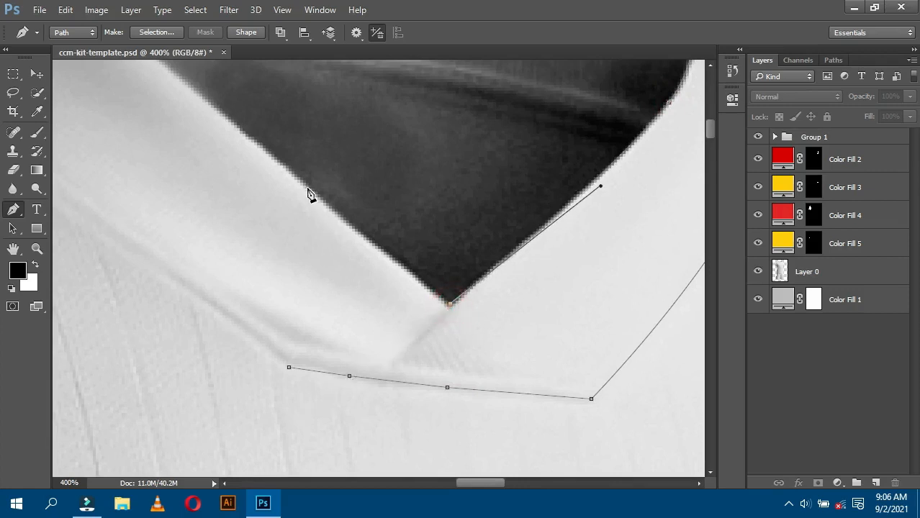
pyautogui.moveTo(230, 147); pyautogui.dragTo(405, 324)
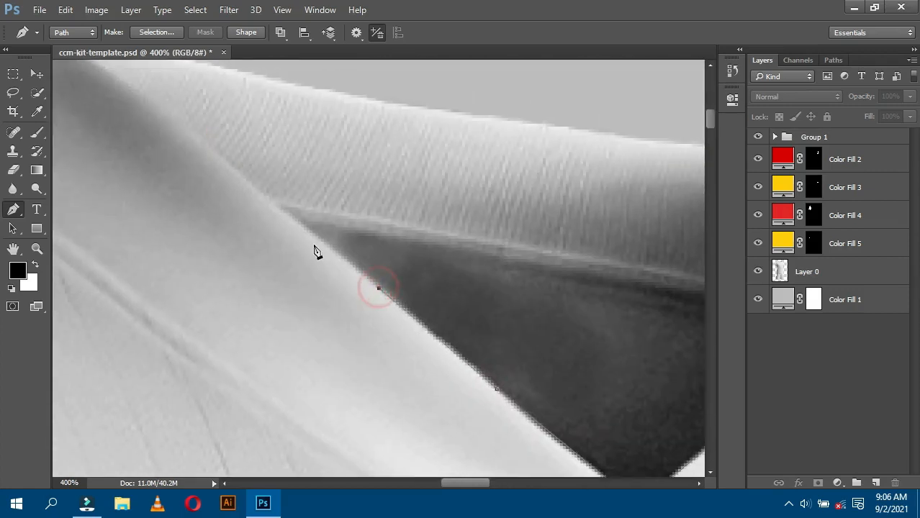
pyautogui.moveTo(226, 170); pyautogui.dragTo(331, 247)
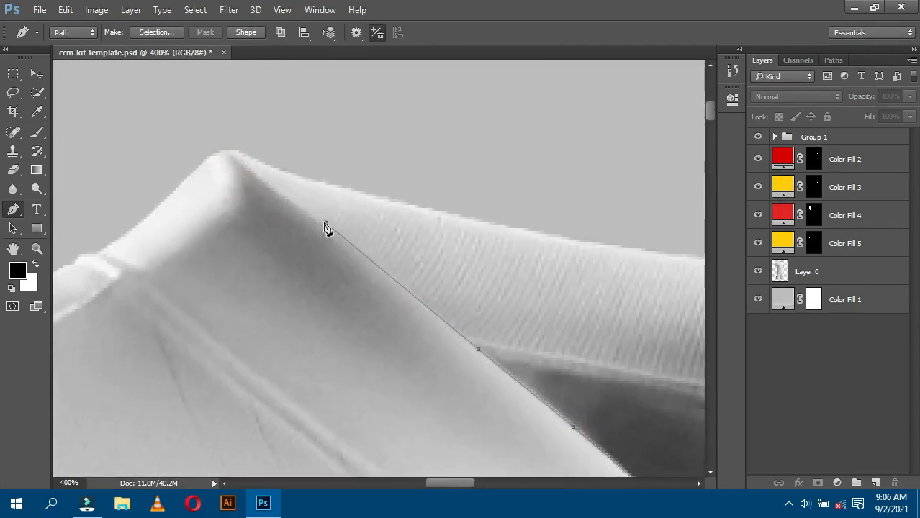
pyautogui.click(327, 224)
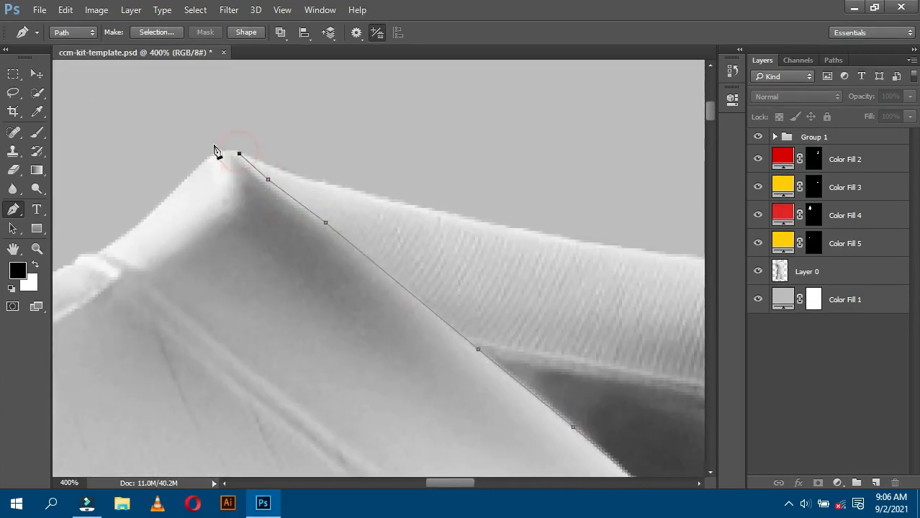
# Carry the collar path through the background around the left-hand peak and down to the shoulder seam.
pyautogui.moveTo(167, 138); pyautogui.dragTo(306, 198)
pyautogui.moveTo(272, 243); pyautogui.dragTo(270, 250)
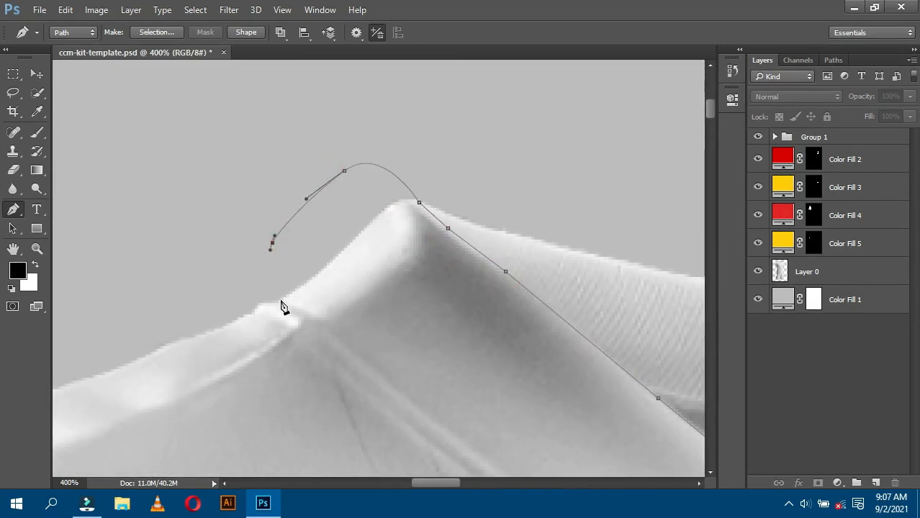
pyautogui.hotkey('ctrl', '-')
pyautogui.hotkey('ctrl', '-')
pyautogui.moveTo(474, 383); pyautogui.dragTo(405, 365)
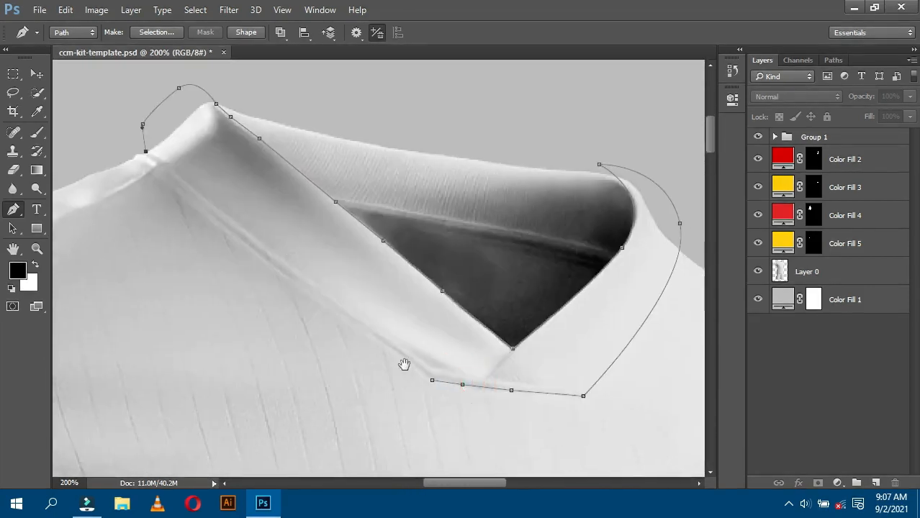
pyautogui.hotkey('ctrl', '+')
pyautogui.hotkey('ctrl', '+')
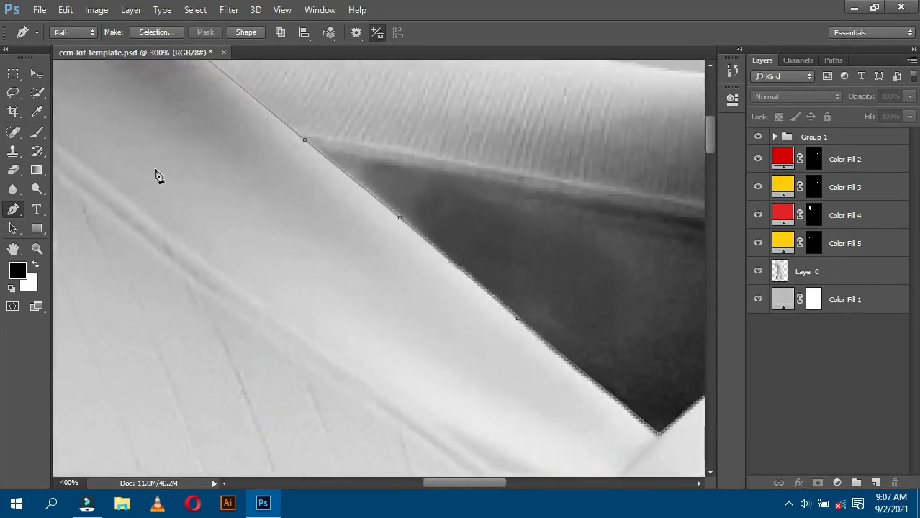
pyautogui.moveTo(124, 139); pyautogui.dragTo(475, 308)
pyautogui.click(248, 217)
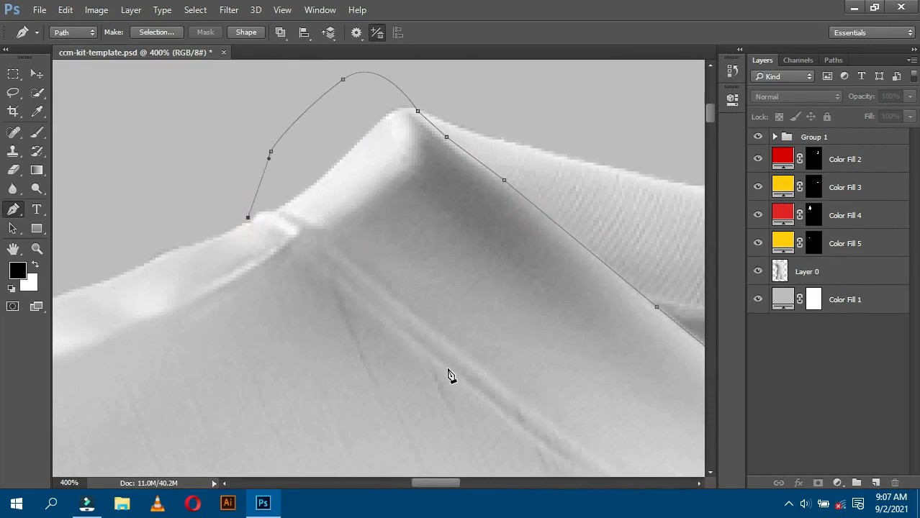
# Close the path along the left-hand collar band's outer seam and convert it to a selection.
pyautogui.moveTo(450, 373); pyautogui.dragTo(267, 216)
pyautogui.hotkey('ctrl', '-')
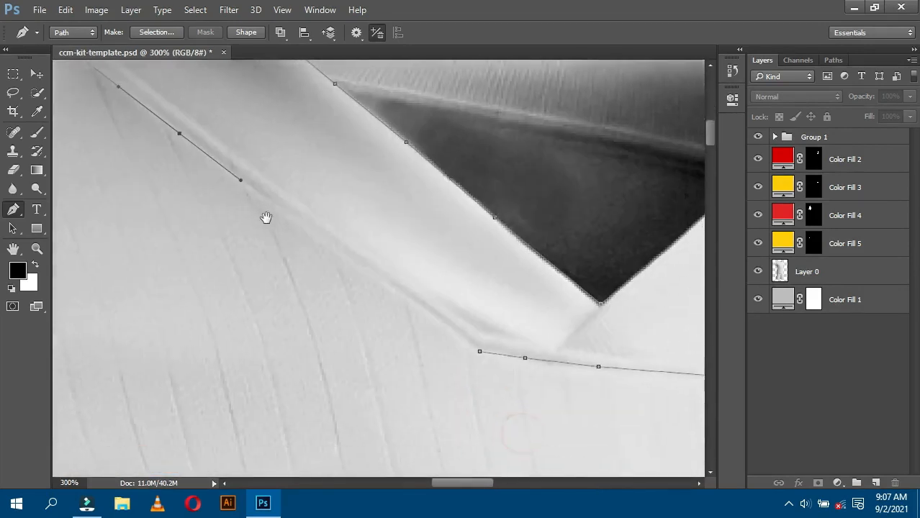
pyautogui.click(479, 353)
pyautogui.rightClick(411, 309)
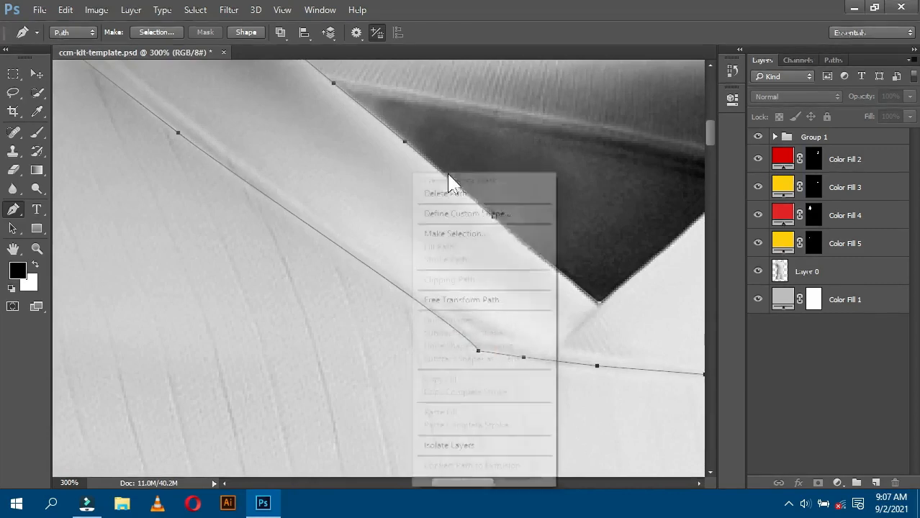
pyautogui.click(463, 232)
pyautogui.click(537, 138)
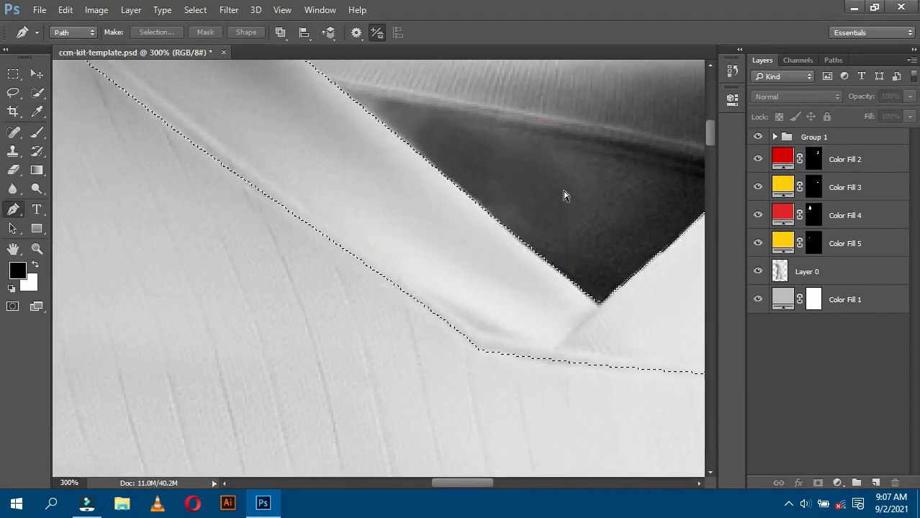
# Subtract the background from the collar selection on Layer 0 with the Quick Selection tool.
pyautogui.hotkey('ctrl', '-')
pyautogui.hotkey('ctrl', '-')
pyautogui.click(825, 282)
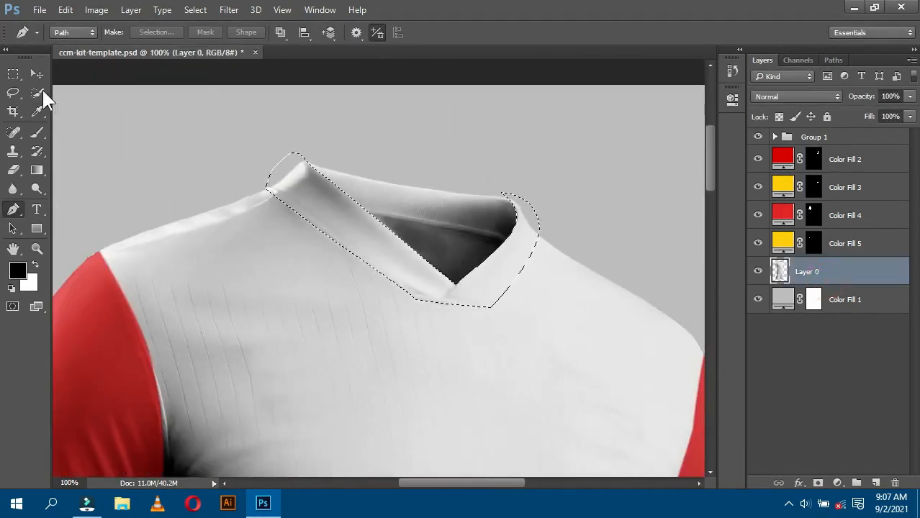
pyautogui.click(37, 91)
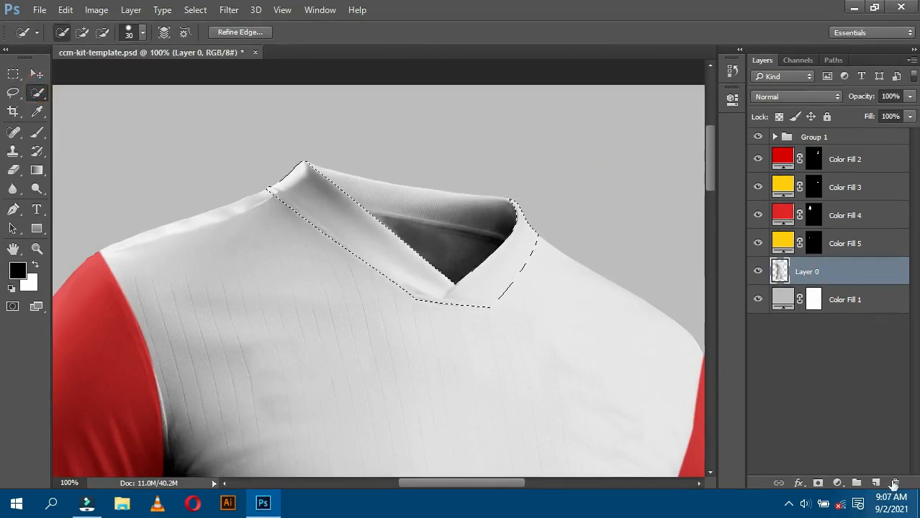
# Add a solid color fill layer in yellow ffcc00 above Layer 0 for the selected collar and deselect all layers.
pyautogui.click(838, 484)
pyautogui.click(839, 216)
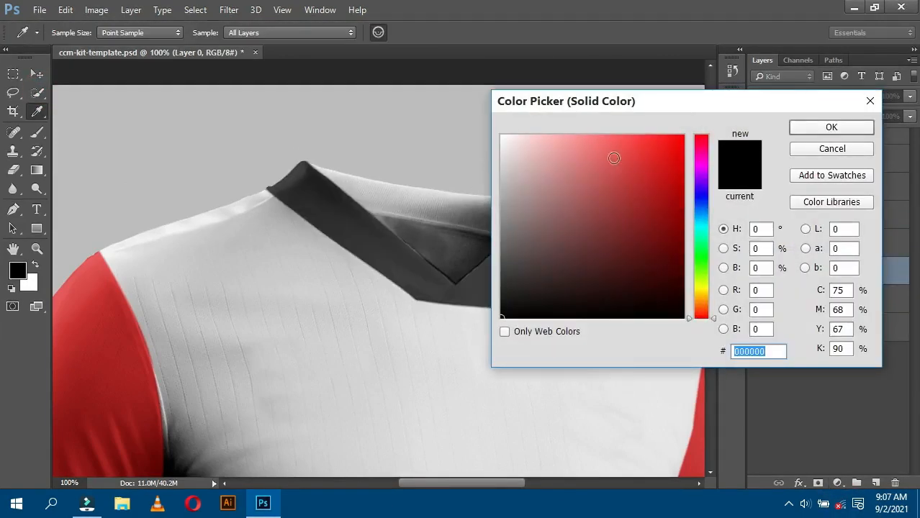
pyautogui.moveTo(589, 99); pyautogui.dragTo(652, 102)
pyautogui.write('ffcc00')
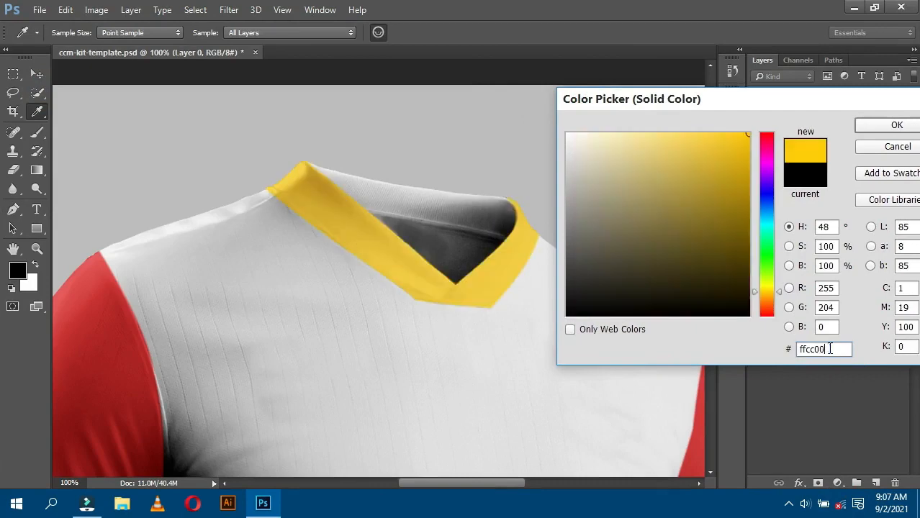
pyautogui.click(891, 127)
pyautogui.click(810, 401)
pyautogui.hotkey('ctrl', '-')
pyautogui.hotkey('ctrl', '-')
pyautogui.hotkey('ctrl', '-')
pyautogui.hotkey('ctrl', '-')
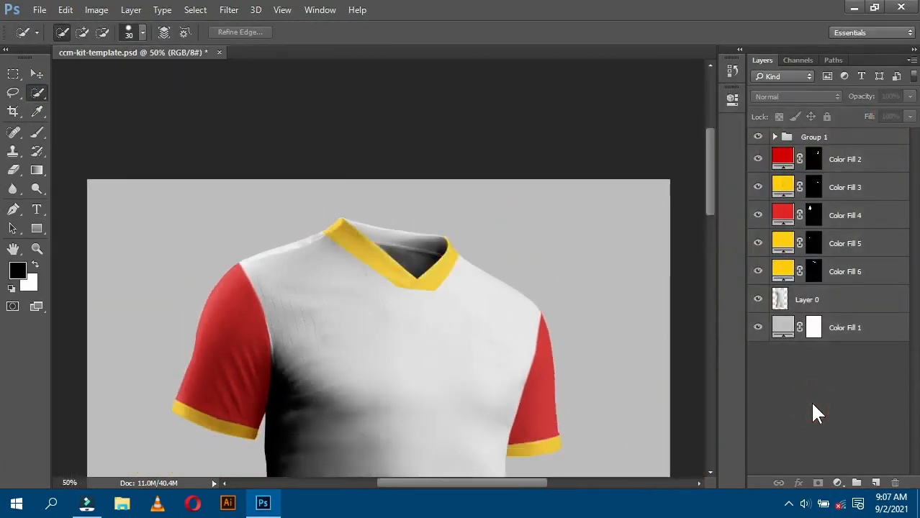
pyautogui.hotkey('ctrl', '-')
pyautogui.hotkey('ctrl', '-')
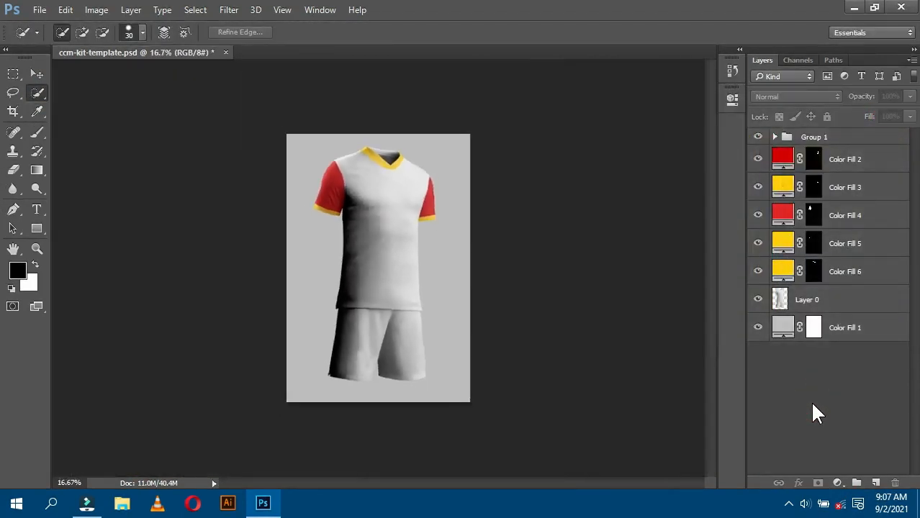
# Start a Pen tool path for the inner back collar along the yellow left-hand band, up past the shoulder peak.
pyautogui.hotkey('ctrl', '+')
pyautogui.hotkey('ctrl', '+')
pyautogui.hotkey('ctrl', '+')
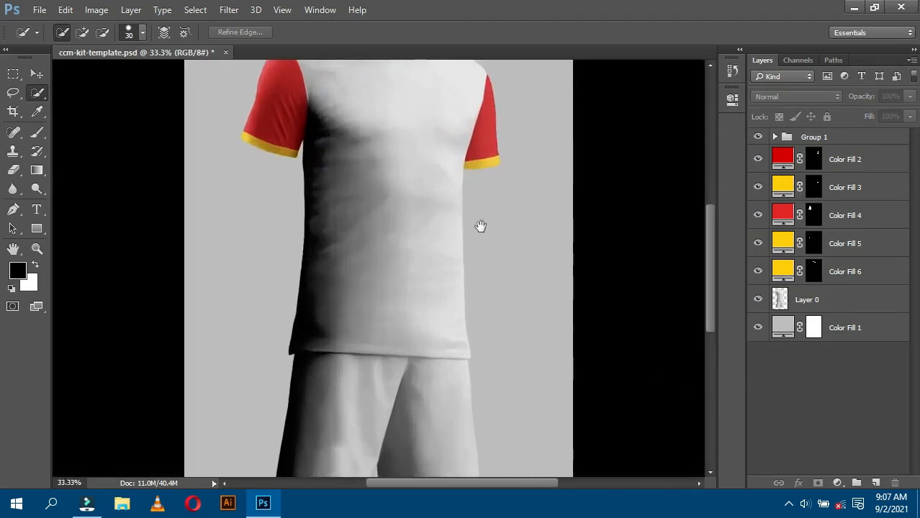
pyautogui.scroll(5, 468, 350)
pyautogui.hotkey('ctrl', '+')
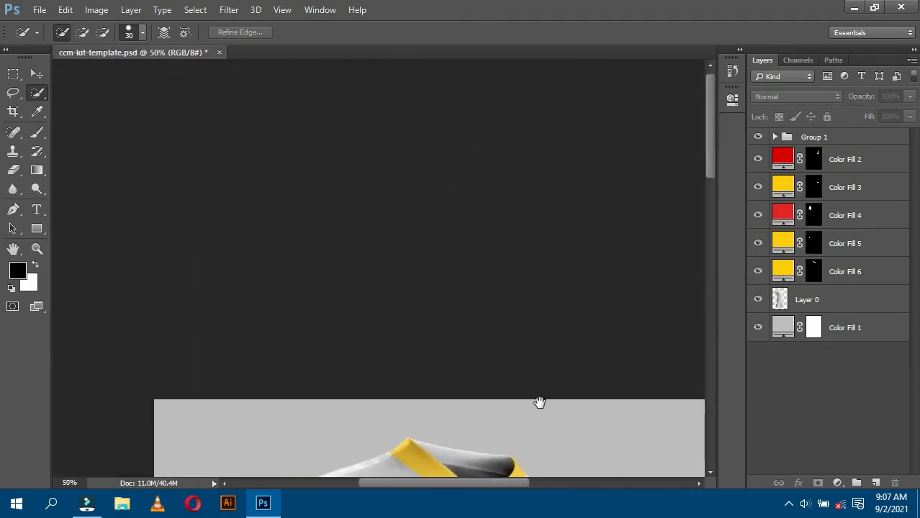
pyautogui.moveTo(542, 404); pyautogui.dragTo(498, 234)
pyautogui.hotkey('ctrl', '+')
pyautogui.hotkey('ctrl', '+')
pyautogui.hotkey('ctrl', '+')
pyautogui.moveTo(569, 388); pyautogui.dragTo(384, 212)
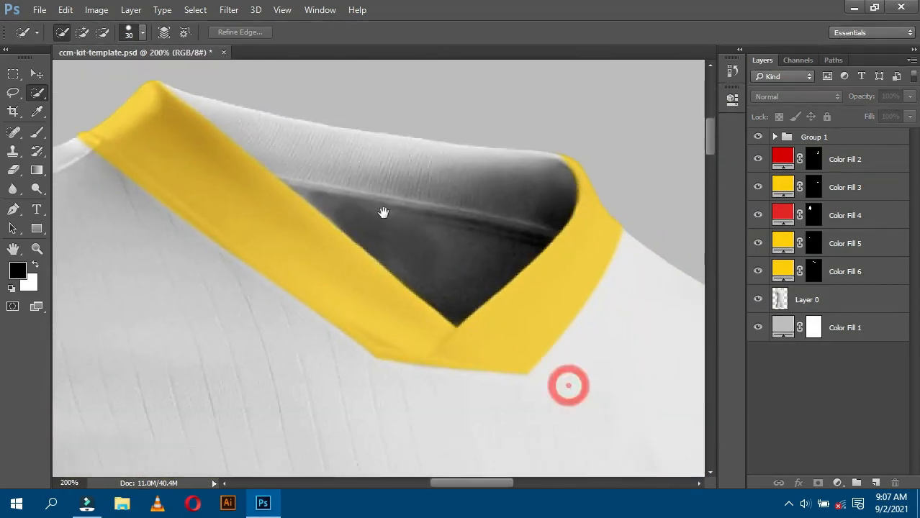
pyautogui.press('p')
pyautogui.hotkey('ctrl', '+')
pyautogui.hotkey('ctrl', '+')
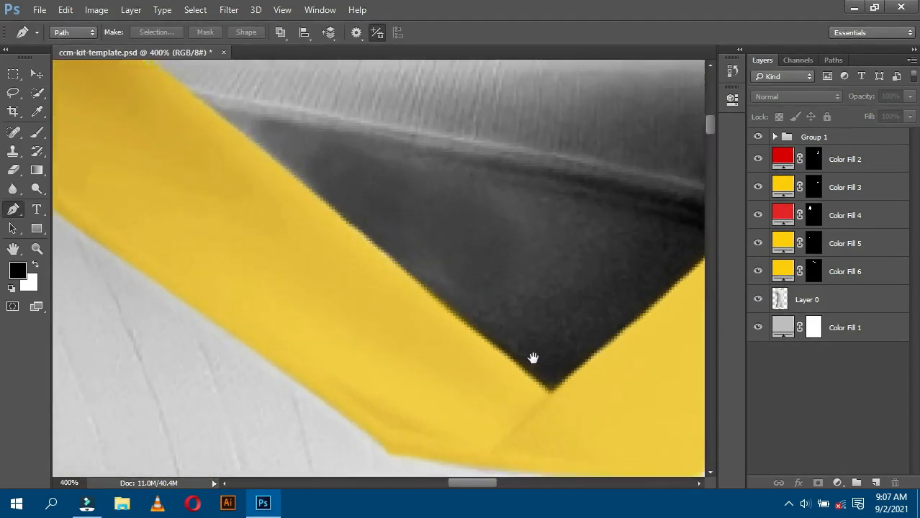
pyautogui.moveTo(533, 358); pyautogui.dragTo(413, 367)
pyautogui.hotkey('ctrl', '-')
pyautogui.moveTo(257, 208); pyautogui.dragTo(422, 347)
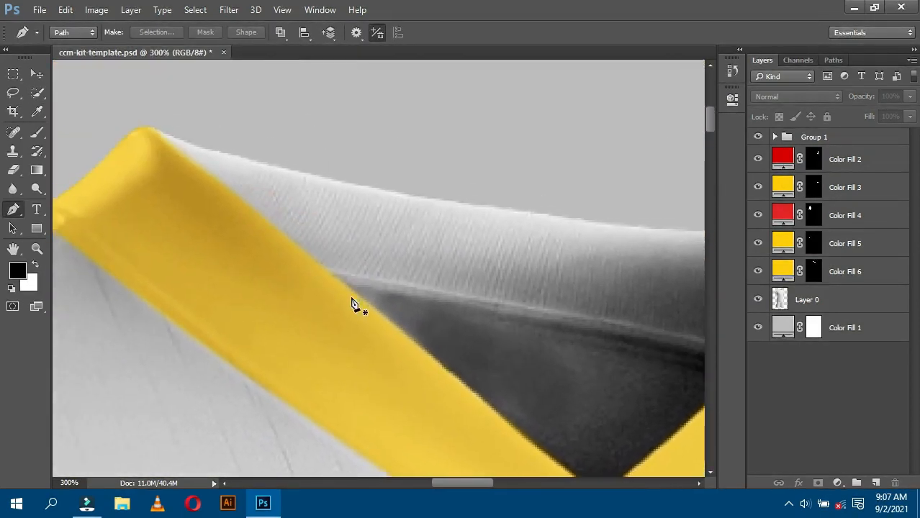
pyautogui.hotkey('ctrl', '+')
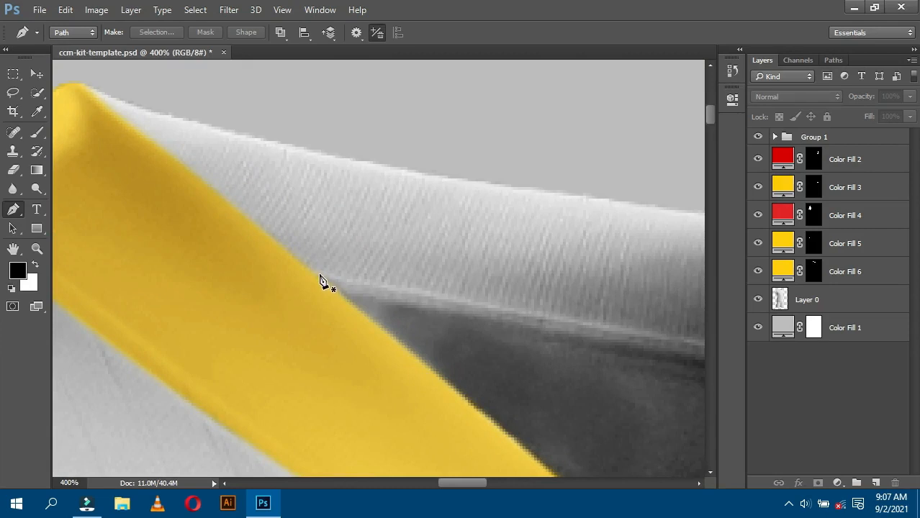
pyautogui.click(321, 274)
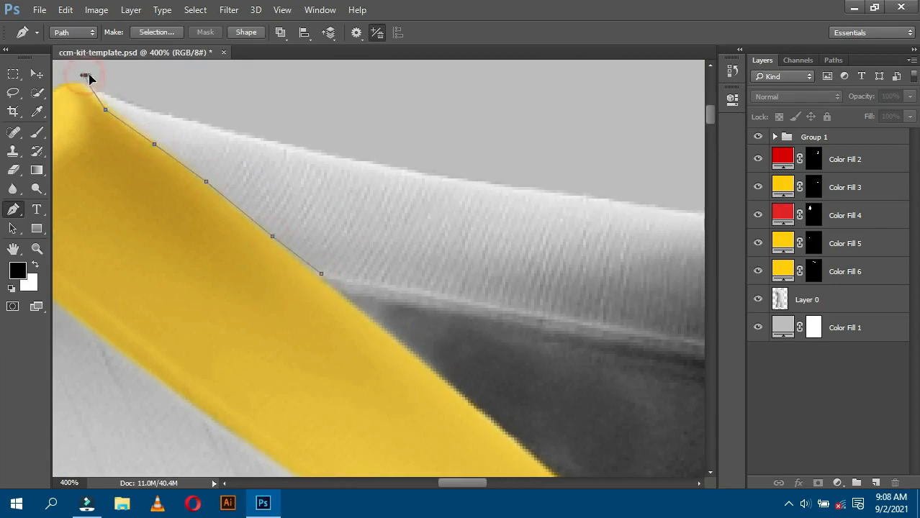
# Continue the inner back collar path above the shirt to the right-hand shoulder peak and curve it down to the back neck seam.
pyautogui.moveTo(257, 82); pyautogui.dragTo(240, 82)
pyautogui.moveTo(422, 94); pyautogui.dragTo(498, 99)
pyautogui.moveTo(497, 104); pyautogui.dragTo(182, 90)
pyautogui.moveTo(407, 89); pyautogui.dragTo(420, 93)
pyautogui.moveTo(481, 155); pyautogui.dragTo(485, 159)
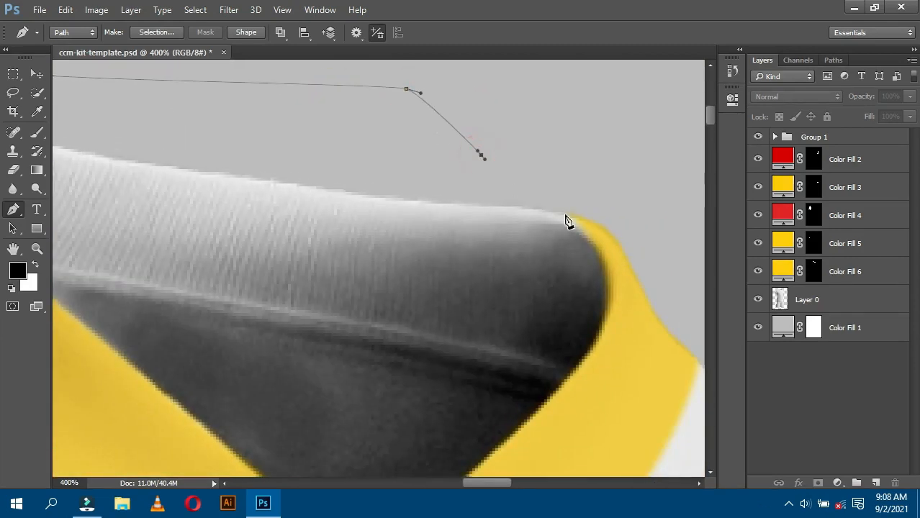
pyautogui.moveTo(598, 321); pyautogui.dragTo(601, 243)
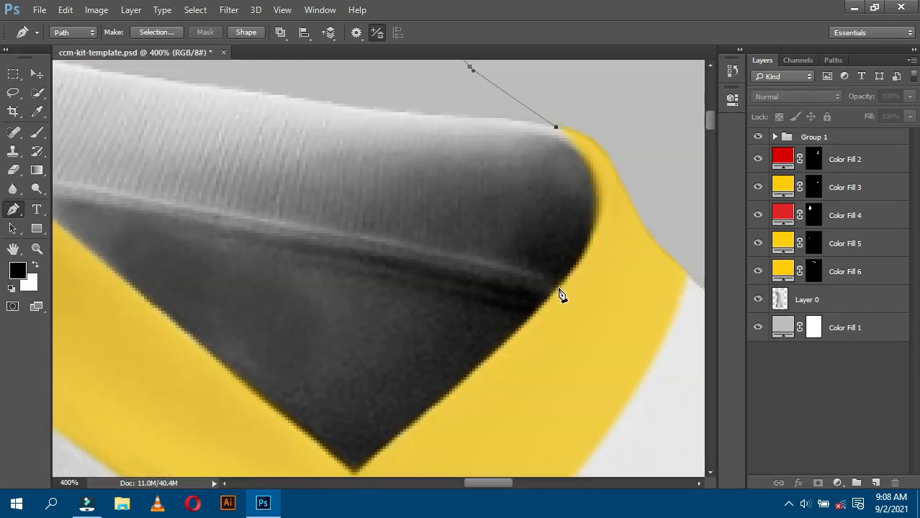
pyautogui.moveTo(556, 285); pyautogui.dragTo(465, 377)
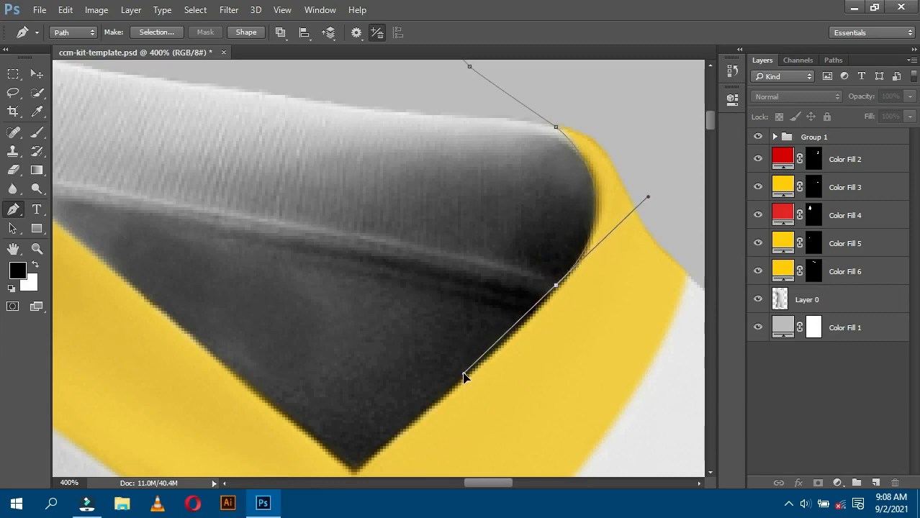
pyautogui.click(555, 286)
# Trace the seam below the inner back collar to close the path and convert it to a selection.
pyautogui.moveTo(334, 259); pyautogui.dragTo(470, 289)
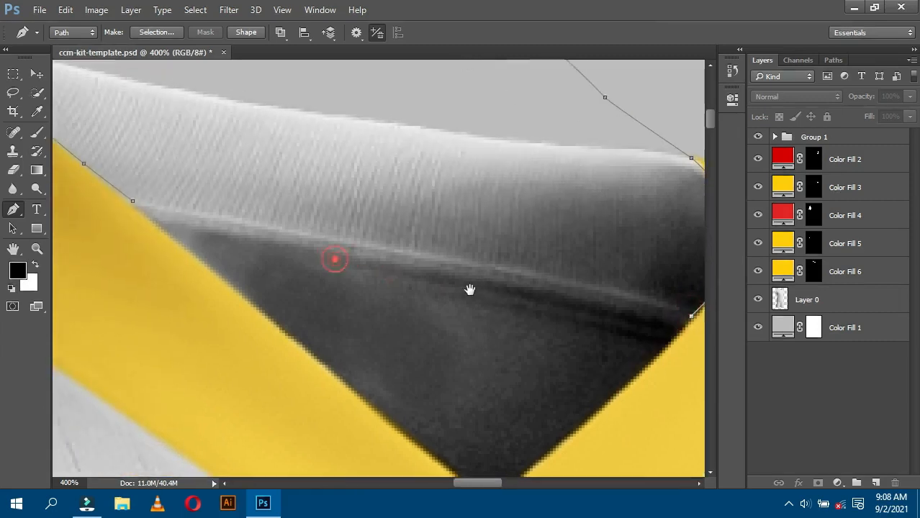
pyautogui.click(177, 220)
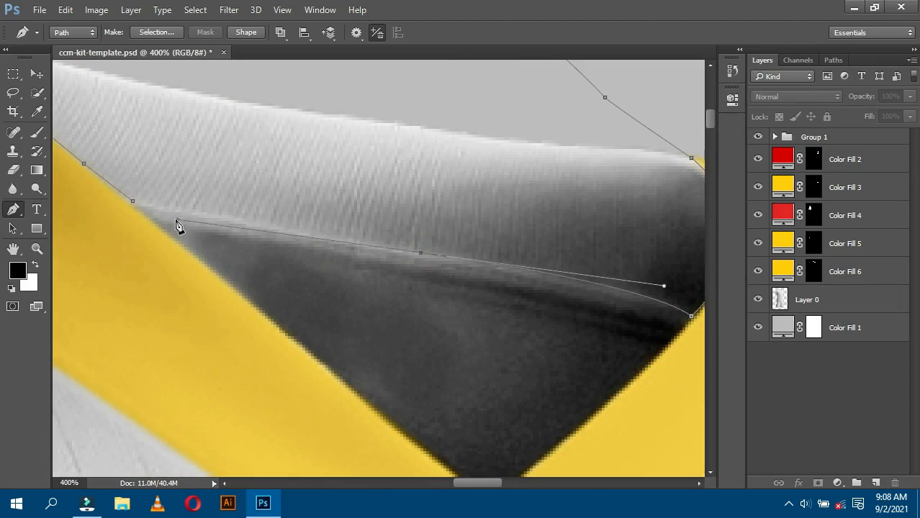
pyautogui.click(133, 202)
pyautogui.rightClick(220, 166)
pyautogui.click(288, 221)
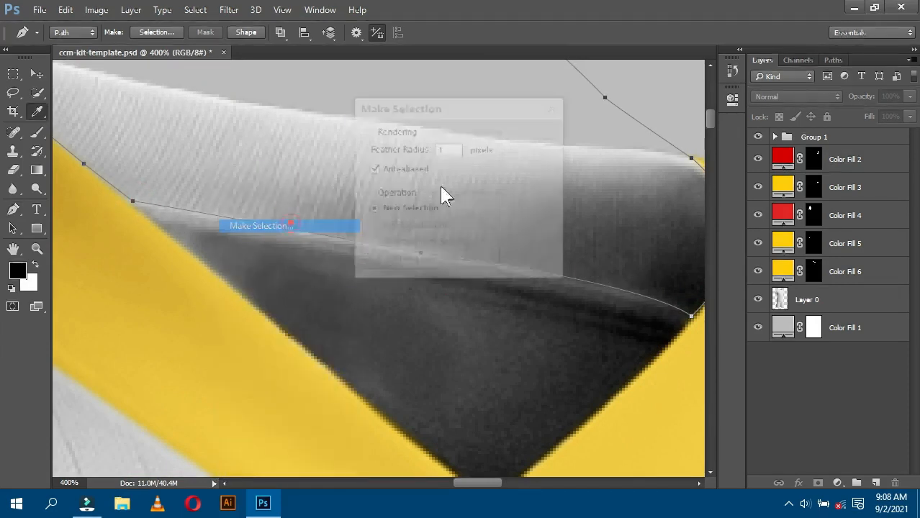
pyautogui.click(529, 136)
# Subtract the background above the inner back collar from the selection on Layer 0 with the Quick Selection tool.
pyautogui.hotkey('ctrl', '-')
pyautogui.hotkey('ctrl', '-')
pyautogui.hotkey('ctrl', '-')
pyautogui.click(825, 302)
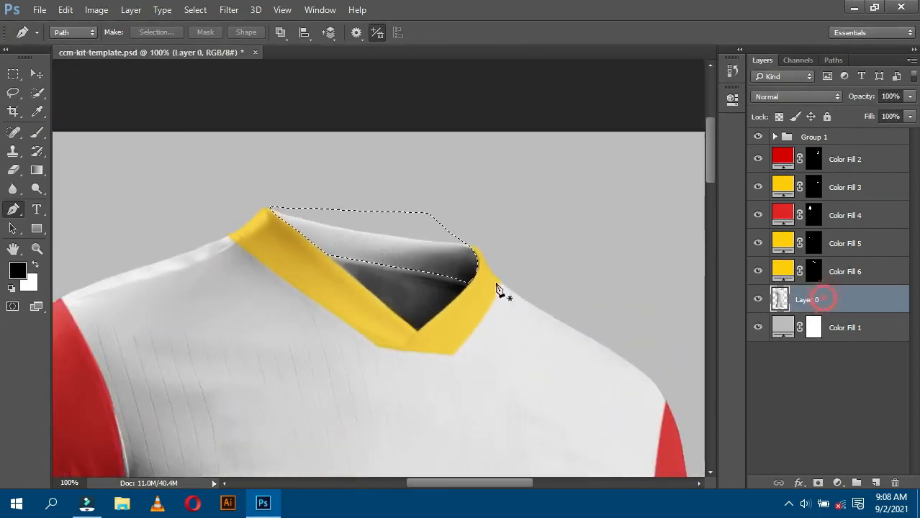
pyautogui.click(37, 92)
pyautogui.keyDown('alt'); pyautogui.click(425, 158); pyautogui.keyUp('alt')
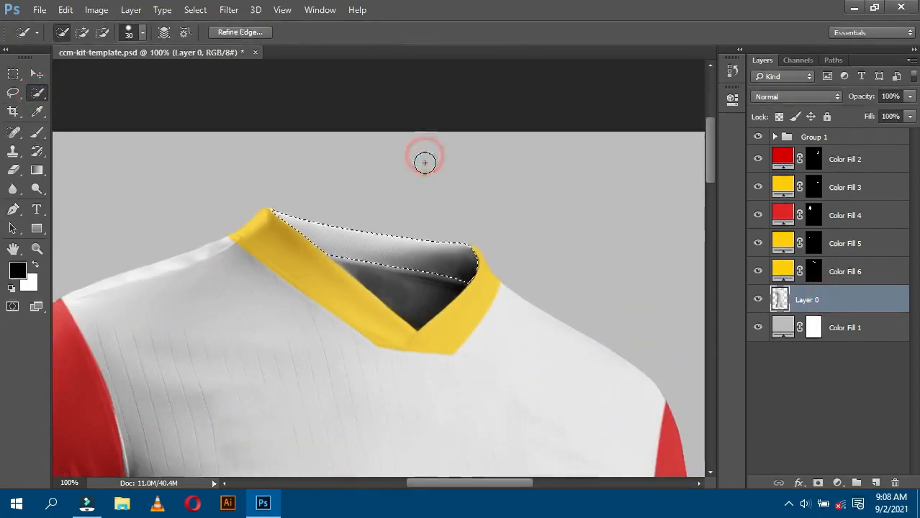
# Add a solid color fill layer in dark red ab2323 for the selected inner back collar.
pyautogui.click(838, 483)
pyautogui.click(787, 212)
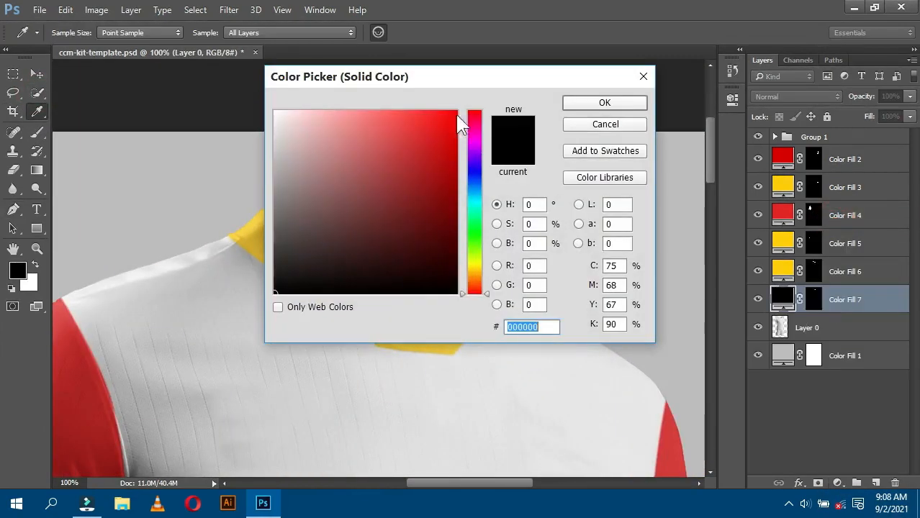
pyautogui.moveTo(416, 80); pyautogui.dragTo(743, 111)
pyautogui.click(99, 383)
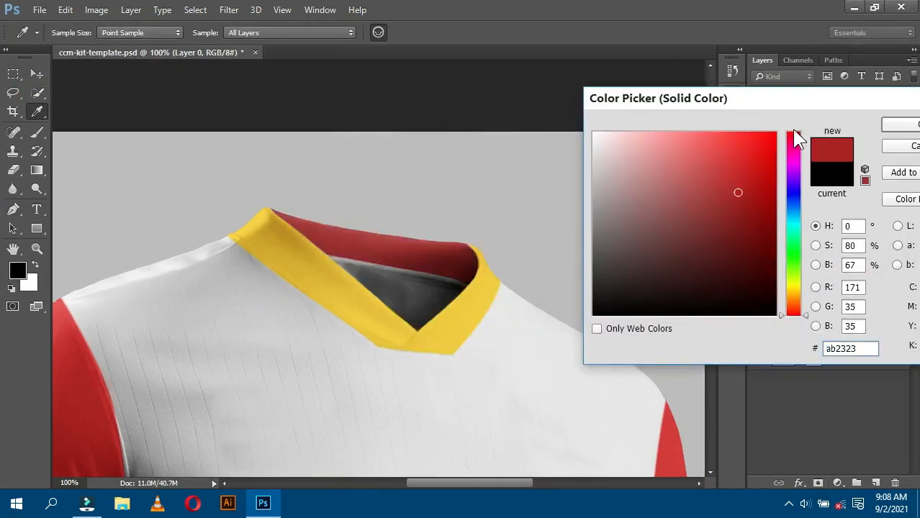
pyautogui.click(893, 125)
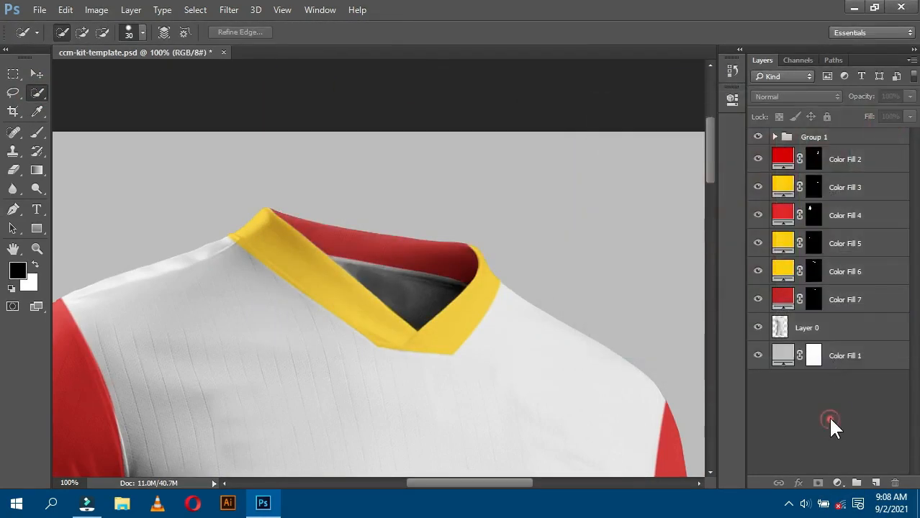
# Start a Pen tool path for the dark neck opening from the V point up the right-hand collar band's inner edge to the red collar.
pyautogui.hotkey('ctrl', '-')
pyautogui.hotkey('ctrl', '-')
pyautogui.hotkey('ctrl', '-')
pyautogui.hotkey('ctrl', '-')
pyautogui.hotkey('ctrl', '-')
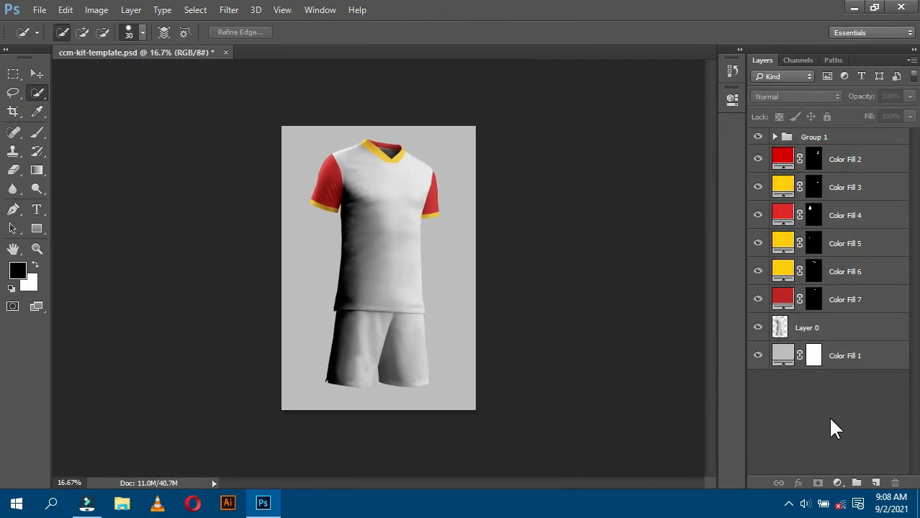
pyautogui.hotkey('ctrl', '+')
pyautogui.hotkey('ctrl', '+')
pyautogui.moveTo(419, 160); pyautogui.dragTo(419, 386)
pyautogui.hotkey('ctrl', '+')
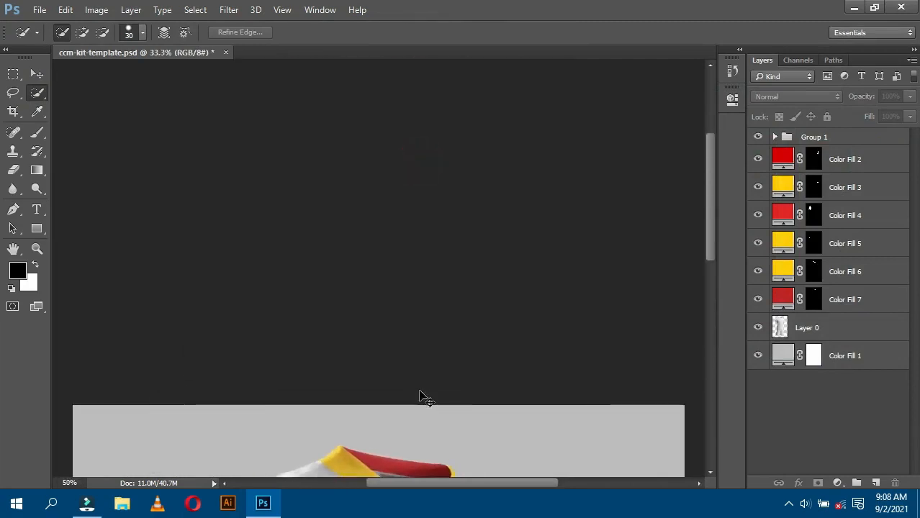
pyautogui.hotkey('ctrl', '+')
pyautogui.hotkey('ctrl', '+')
pyautogui.hotkey('ctrl', '+')
pyautogui.hotkey('ctrl', '+')
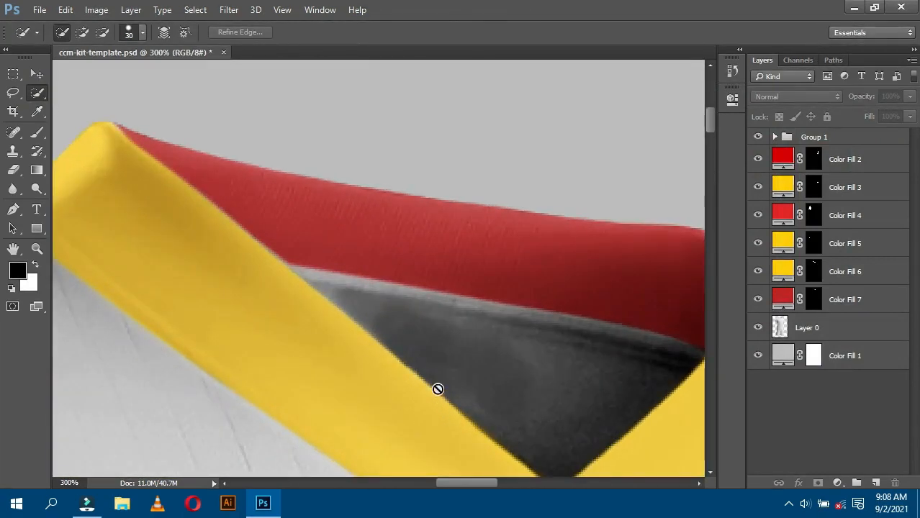
pyautogui.moveTo(437, 388); pyautogui.dragTo(380, 339)
pyautogui.press('p')
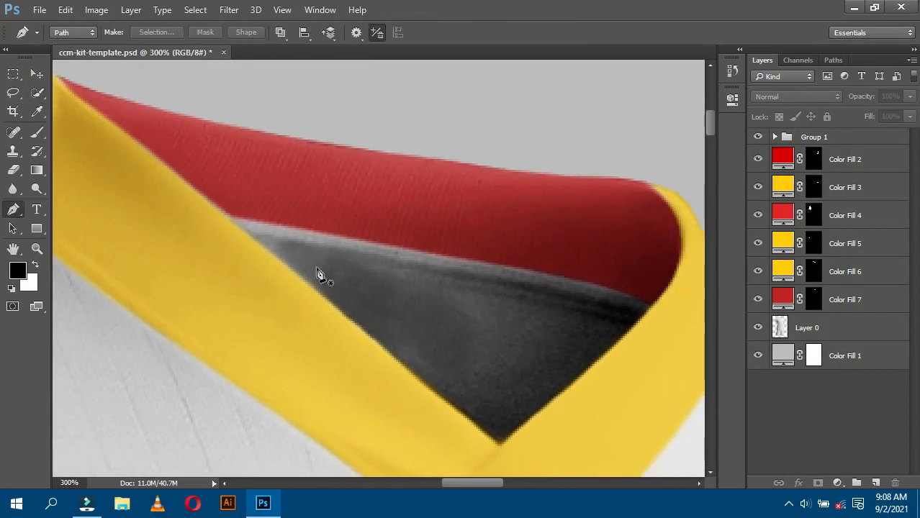
pyautogui.hotkey('ctrl', '+')
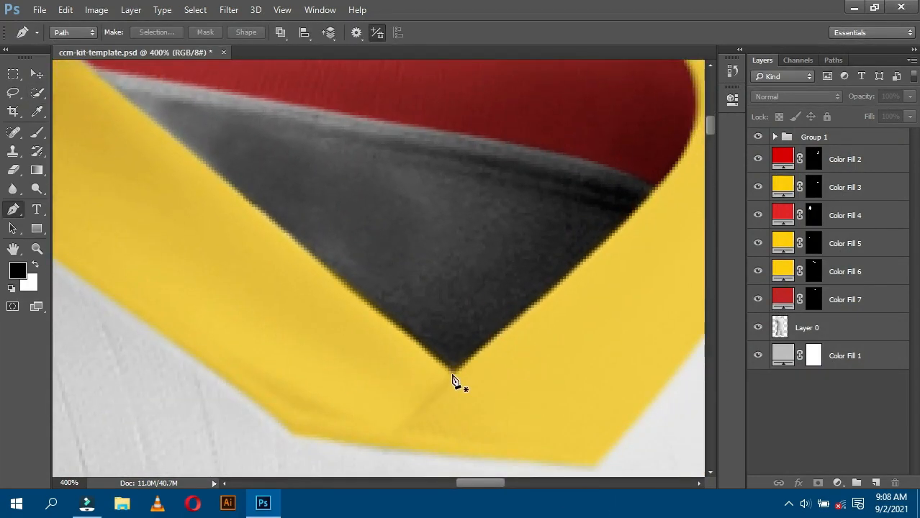
pyautogui.click(454, 371)
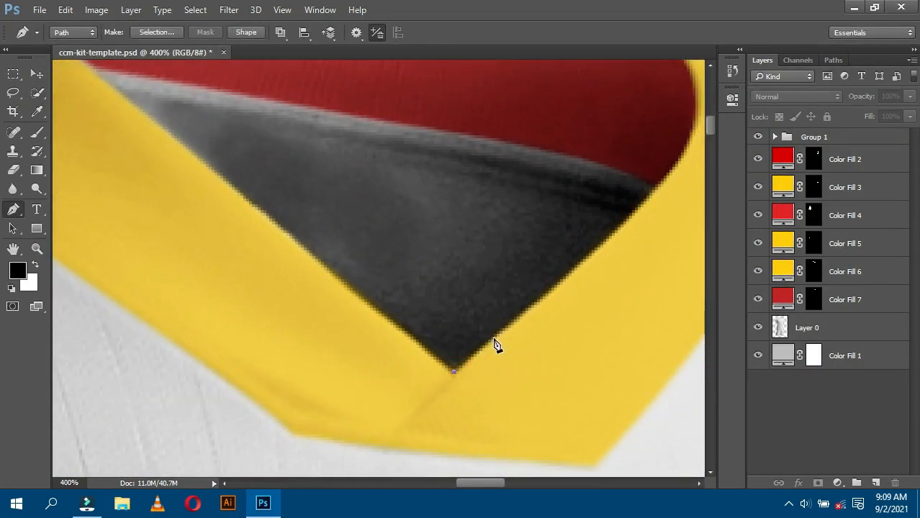
pyautogui.click(494, 340)
pyautogui.click(543, 296)
pyautogui.click(612, 234)
pyautogui.click(655, 192)
# Continue the neck opening path along the lower edge of the red inner collar to the left-hand yellow band.
pyautogui.scroll(3, 534, 249)
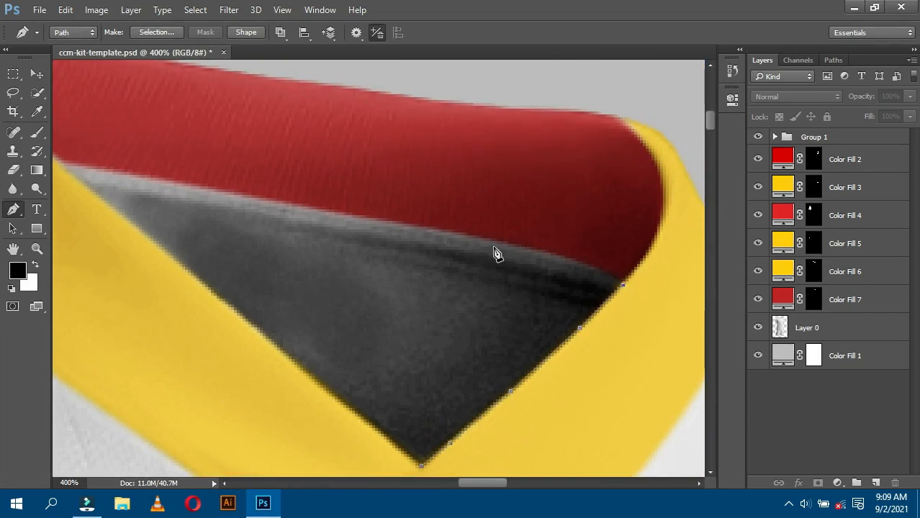
pyautogui.moveTo(491, 242); pyautogui.dragTo(393, 231)
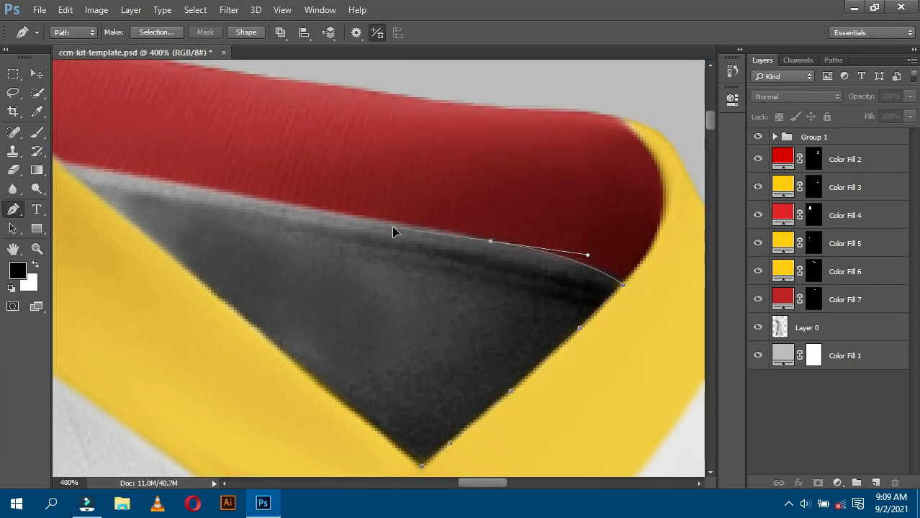
pyautogui.keyDown('alt'); pyautogui.click(491, 242); pyautogui.keyUp('alt')
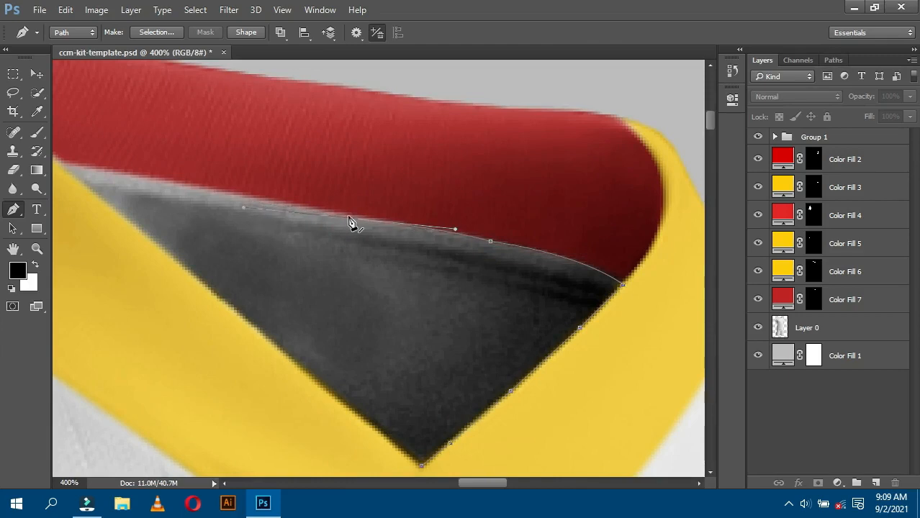
pyautogui.click(350, 220)
pyautogui.scroll(2, 395, 267)
pyautogui.hscroll(-5, 394, 267)
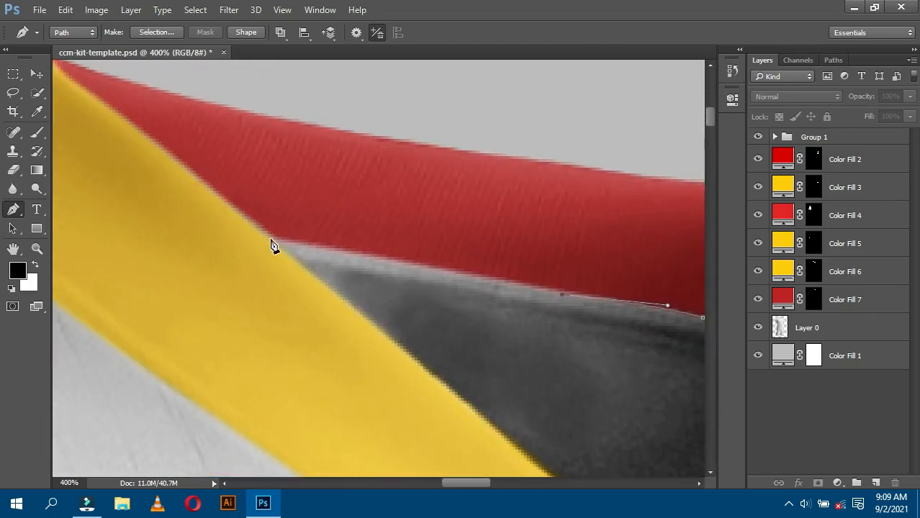
pyautogui.moveTo(231, 234); pyautogui.dragTo(143, 216)
pyautogui.keyDown('alt'); pyautogui.click(274, 243); pyautogui.keyUp('alt')
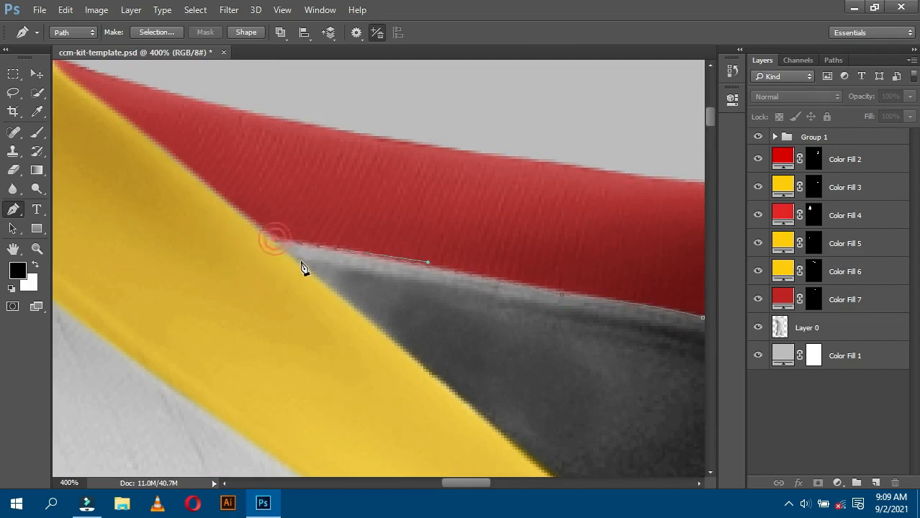
# Trace the neck opening path down the left-hand band's inner edge and convert it to a selection.
pyautogui.moveTo(373, 333); pyautogui.dragTo(252, 191)
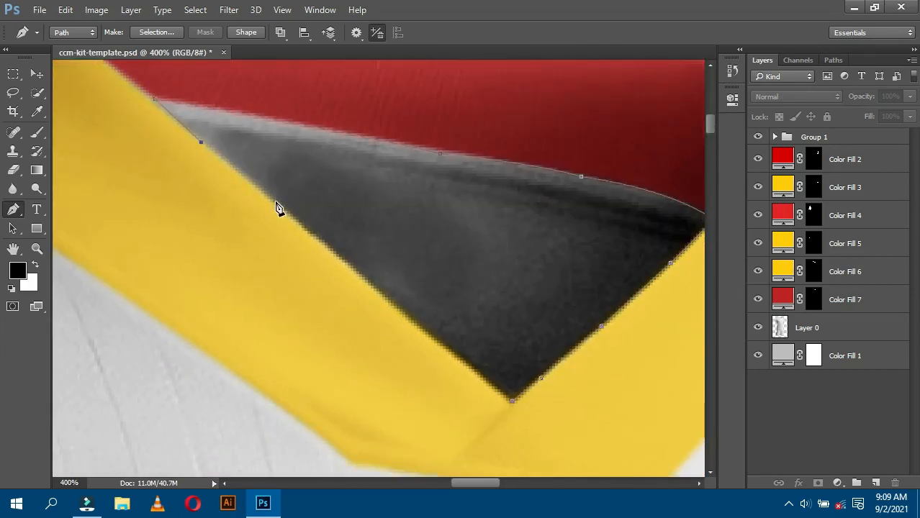
pyautogui.click(360, 275)
pyautogui.rightClick(367, 175)
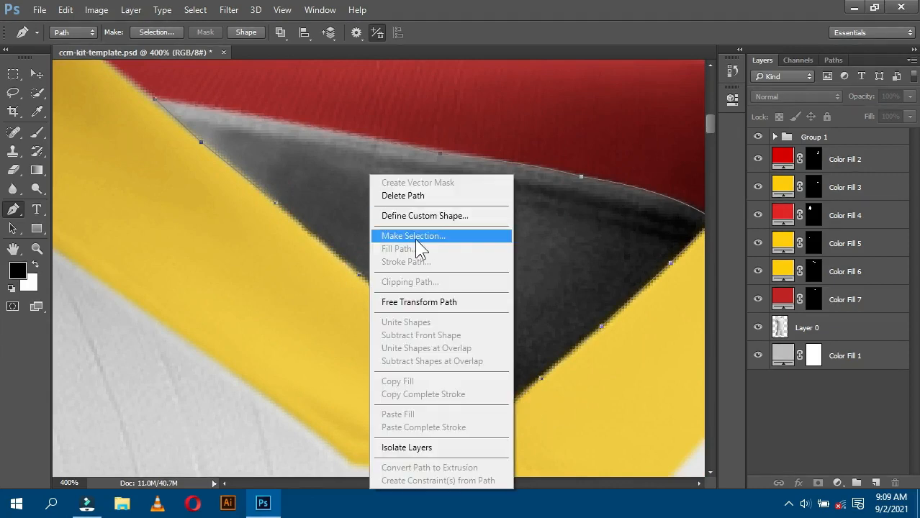
pyautogui.click(415, 236)
pyautogui.click(535, 144)
# Add a solid color fill layer for the selected neck opening and pick light gray c0c0c0 as its trial color.
pyautogui.hotkey('ctrl', '-')
pyautogui.hotkey('ctrl', '-')
pyautogui.hotkey('ctrl', '-')
pyautogui.hotkey('ctrl', '-')
pyautogui.hotkey('ctrl', '-')
pyautogui.hotkey('ctrl', '-')
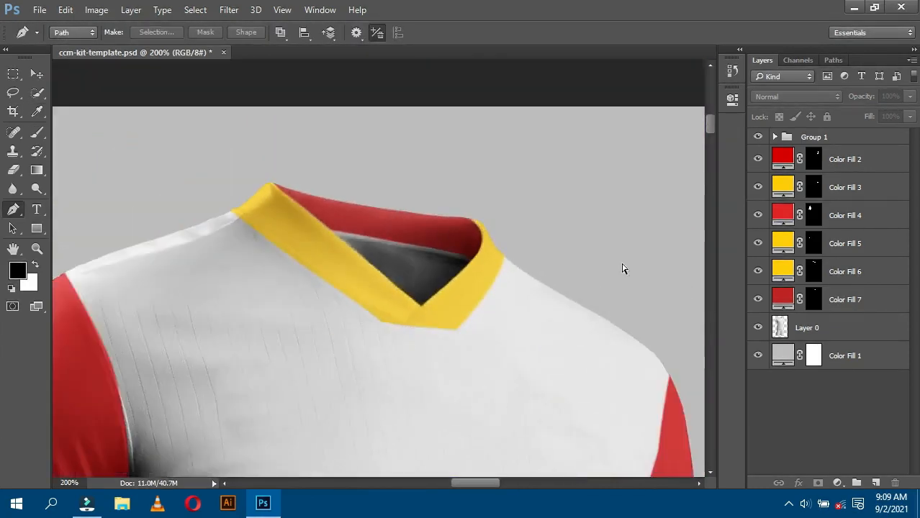
pyautogui.hotkey('ctrl', '-')
pyautogui.click(838, 483)
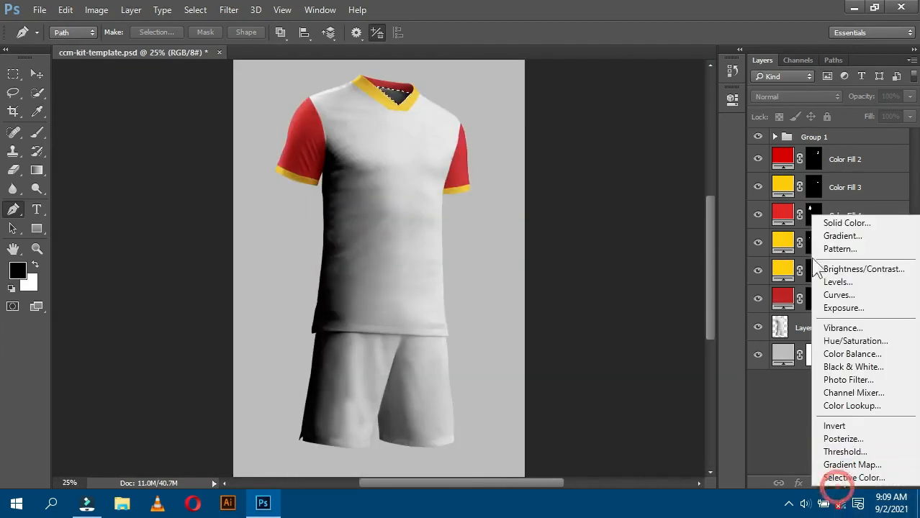
pyautogui.click(842, 219)
pyautogui.moveTo(378, 83); pyautogui.dragTo(585, 79)
pyautogui.write('ffcc00')
pyautogui.moveTo(664, 183); pyautogui.dragTo(496, 310)
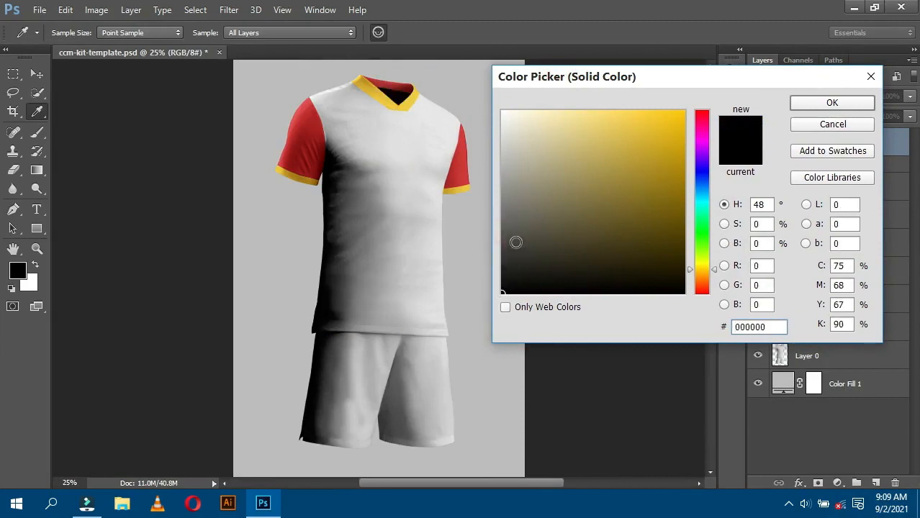
pyautogui.moveTo(516, 242); pyautogui.dragTo(493, 155)
# Sample the red of the inner back collar and adjust the neck opening's fill to muted red a56262.
pyautogui.hotkey('ctrl', '+')
pyautogui.hotkey('ctrl', '+')
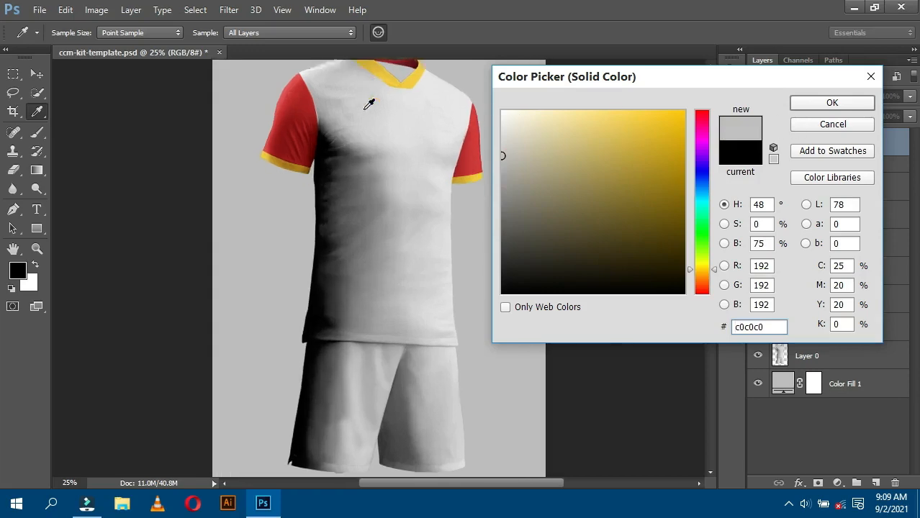
pyautogui.moveTo(386, 106); pyautogui.dragTo(368, 330)
pyautogui.hotkey('ctrl', '+')
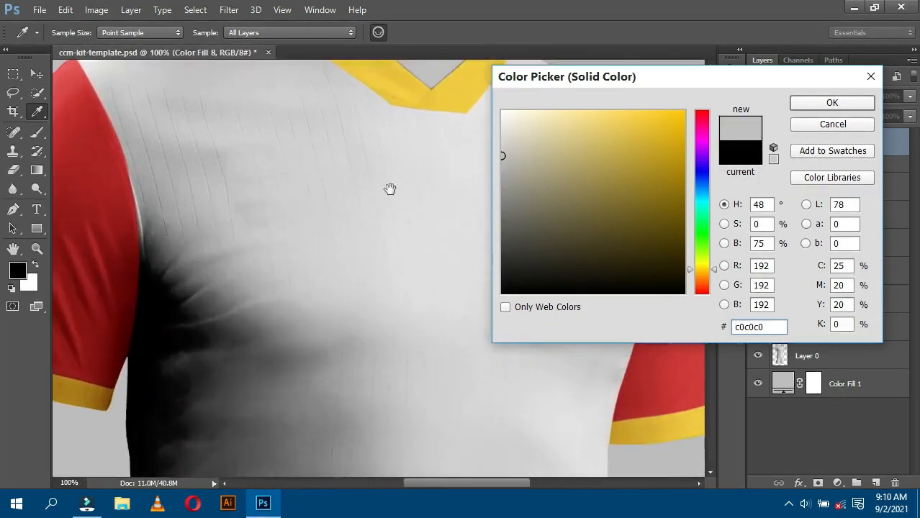
pyautogui.hotkey('ctrl', '+')
pyautogui.moveTo(356, 208); pyautogui.dragTo(350, 293)
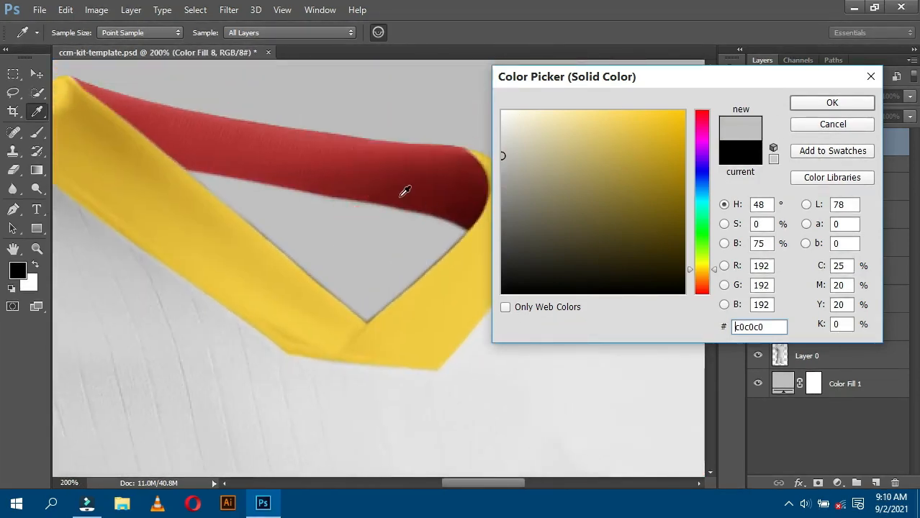
pyautogui.click(405, 191)
pyautogui.click(644, 154)
pyautogui.click(629, 183)
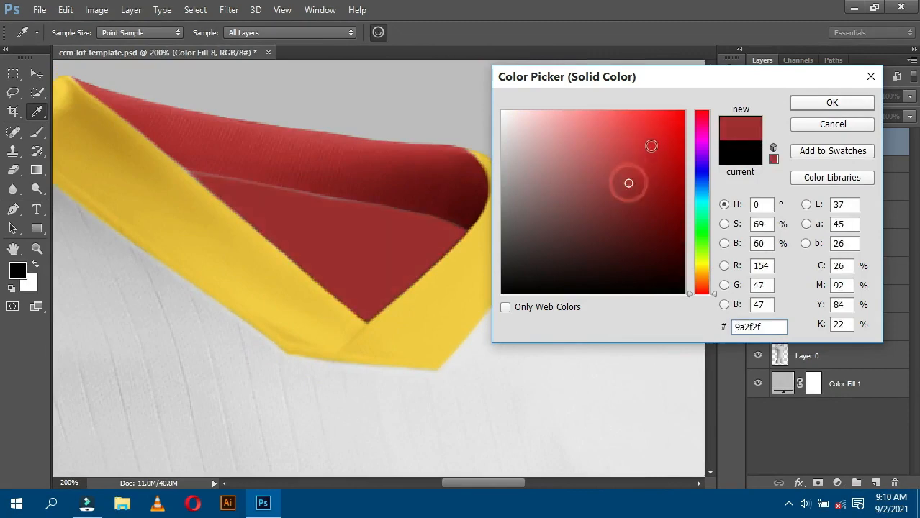
pyautogui.click(651, 145)
pyautogui.click(575, 175)
pyautogui.click(821, 101)
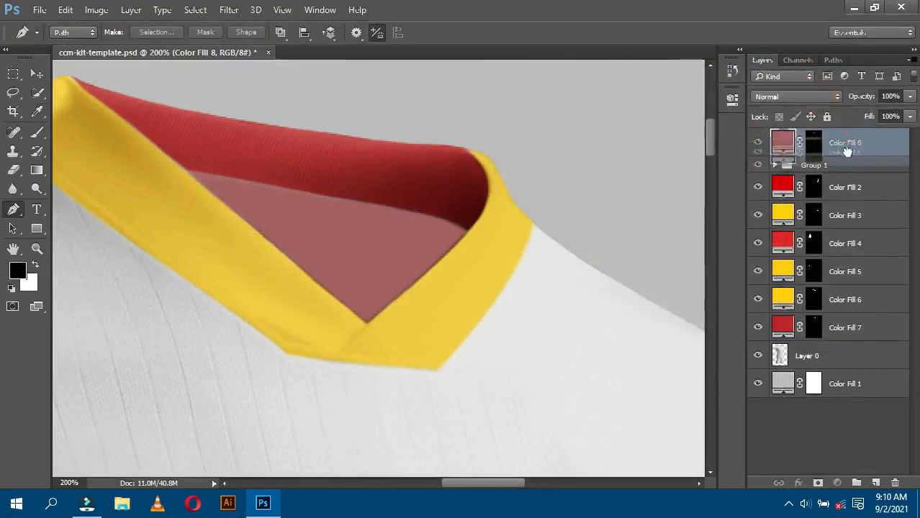
# Move the Color Fill 8 layer between Color Fill 7 and Layer 0.
pyautogui.moveTo(787, 150); pyautogui.dragTo(835, 332)
pyautogui.hotkey('ctrl', '-')
pyautogui.hotkey('ctrl', '-')
pyautogui.hotkey('ctrl', '-')
pyautogui.hotkey('ctrl', '-')
pyautogui.hotkey('ctrl', '-')
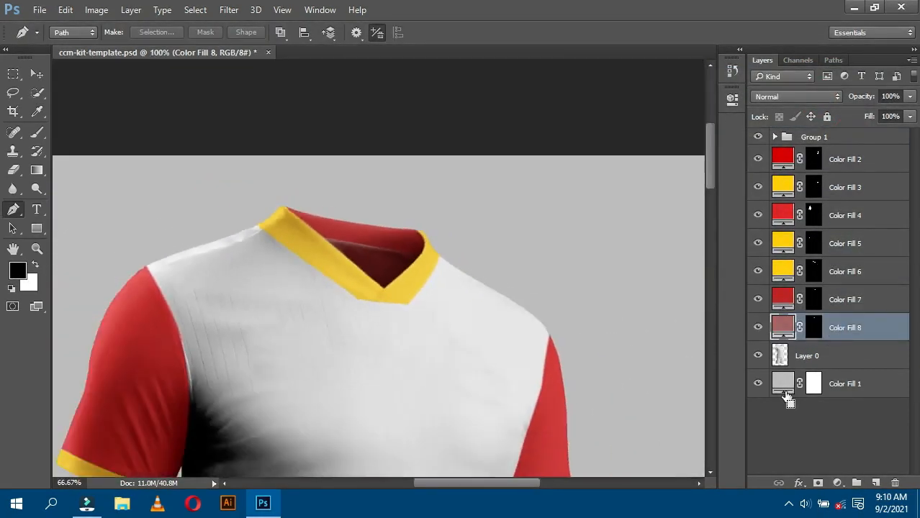
# Change the neck opening's fill on Color Fill 8 to a lighter pinkish red and inspect the collar.
pyautogui.doubleClick(788, 327)
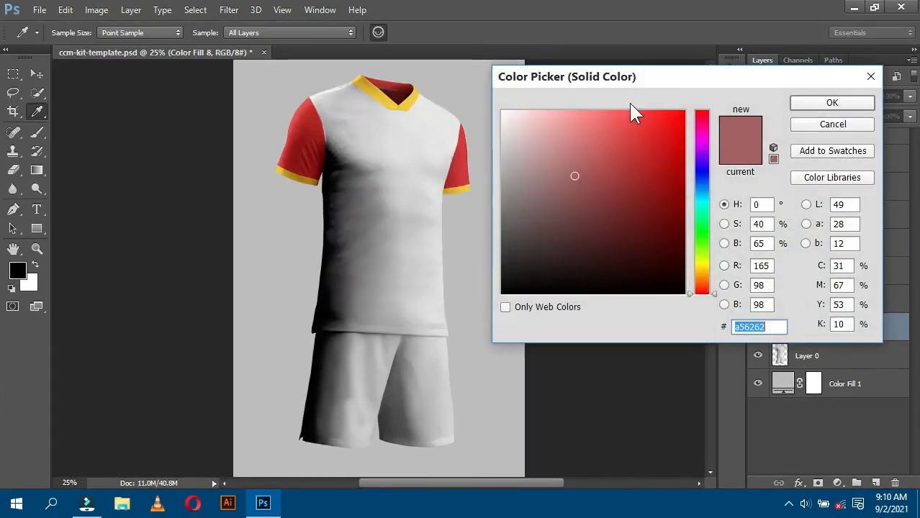
pyautogui.moveTo(705, 283); pyautogui.dragTo(702, 260)
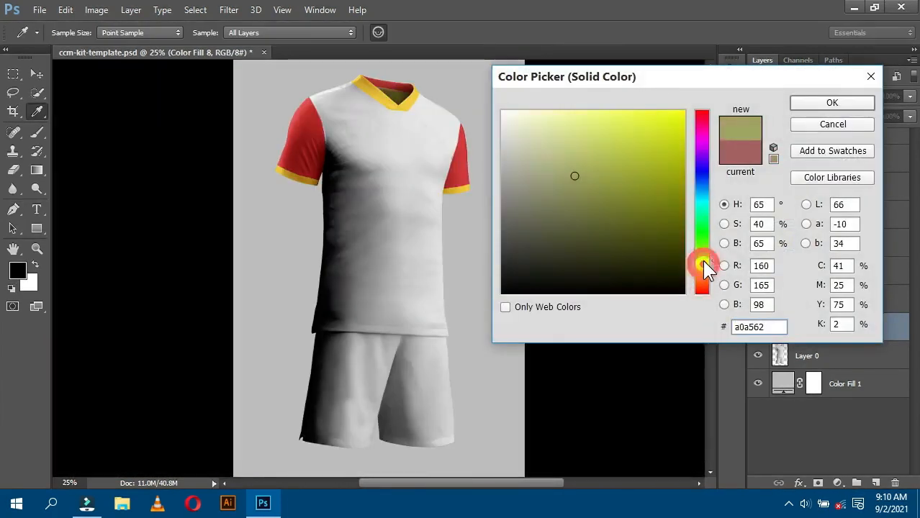
pyautogui.click(610, 158)
pyautogui.click(696, 268)
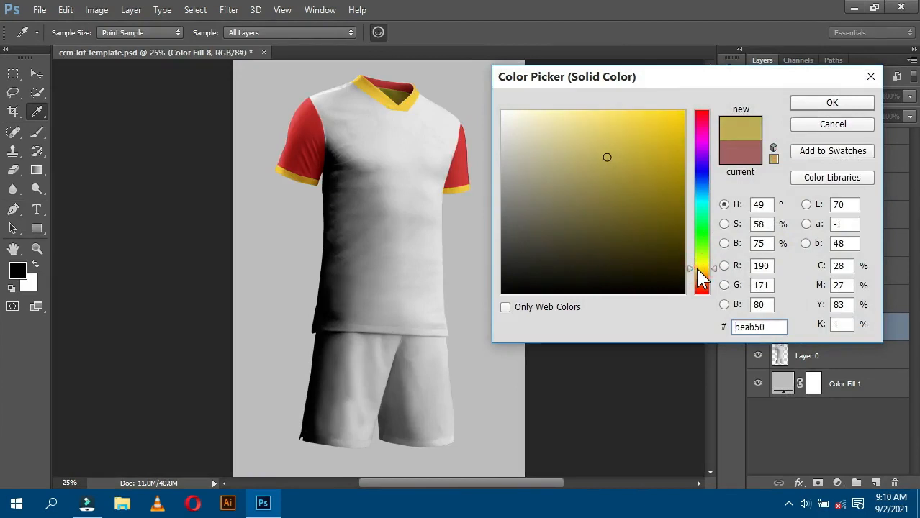
pyautogui.moveTo(705, 203); pyautogui.dragTo(702, 295)
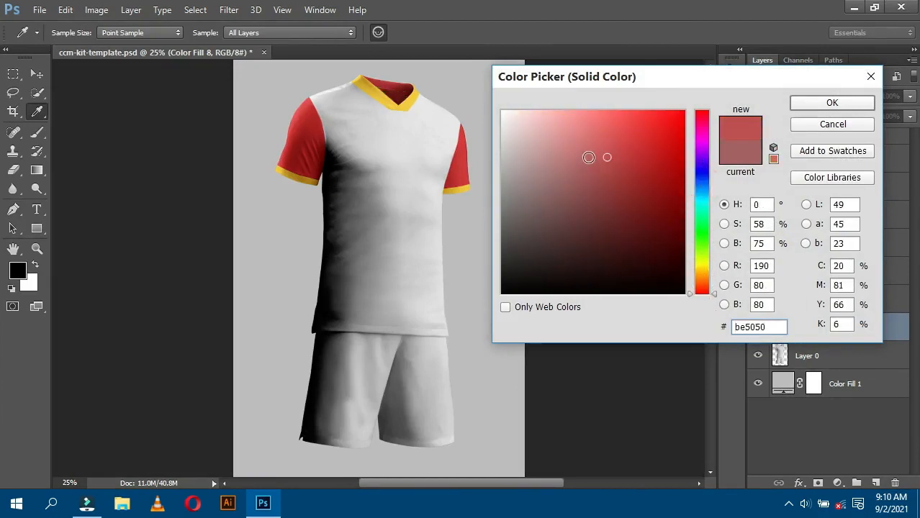
pyautogui.click(587, 147)
pyautogui.click(792, 106)
pyautogui.press('p')
pyautogui.scroll(3, 437, 124)
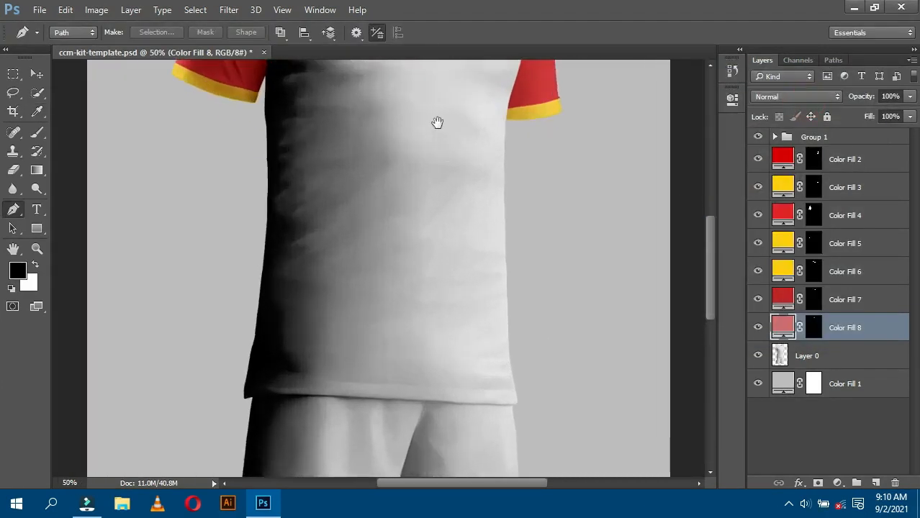
pyautogui.scroll(3, 520, 391)
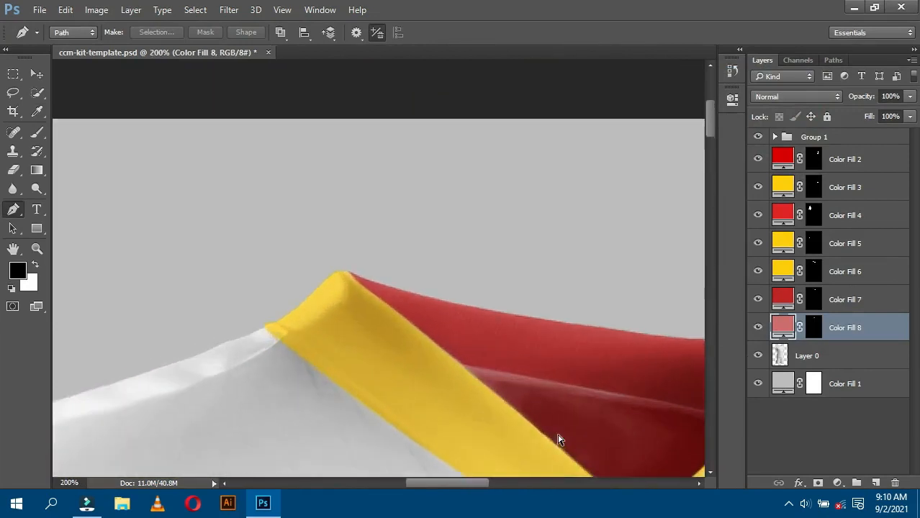
pyautogui.scroll(-3, 558, 436)
pyautogui.scroll(2, 520, 415)
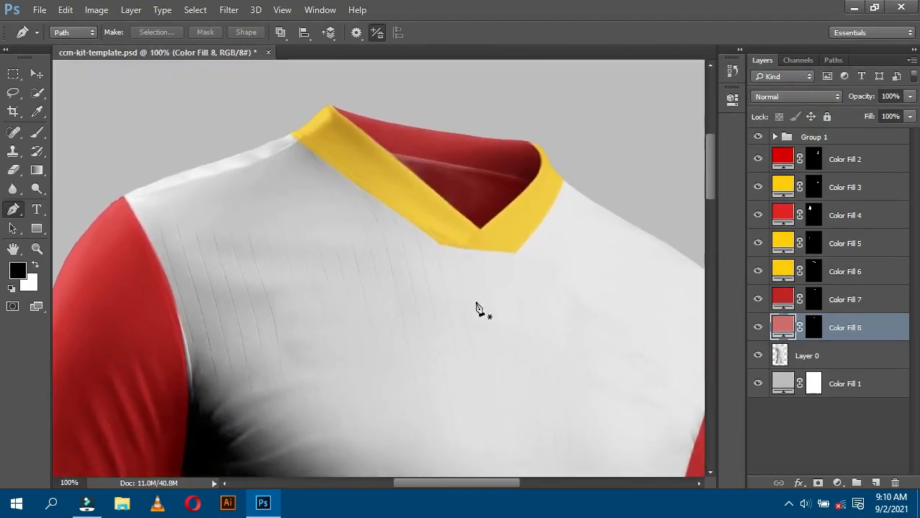
# Start a Pen path where the two shorts legs meet the shirt hem and trace down the right-hand leg's upper inner edge.
pyautogui.scroll(-4, 477, 308)
pyautogui.scroll(4, 435, 401)
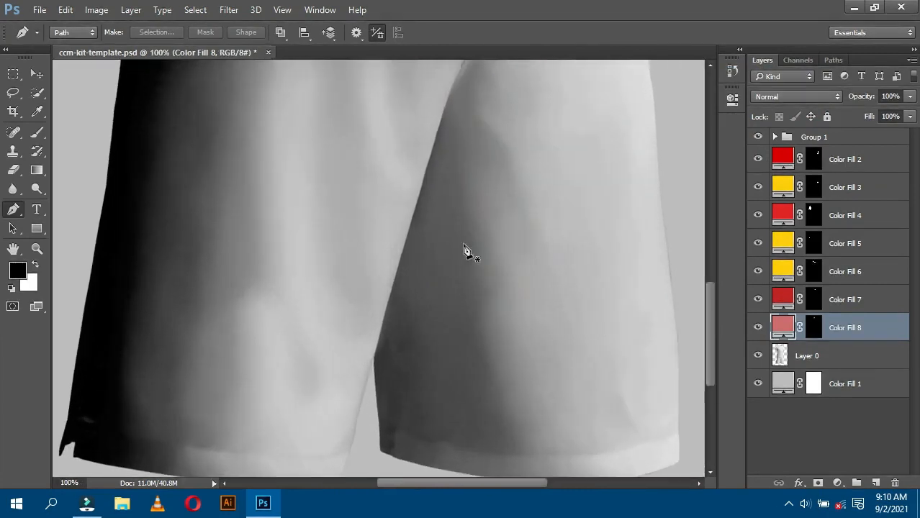
pyautogui.moveTo(432, 244); pyautogui.dragTo(376, 195)
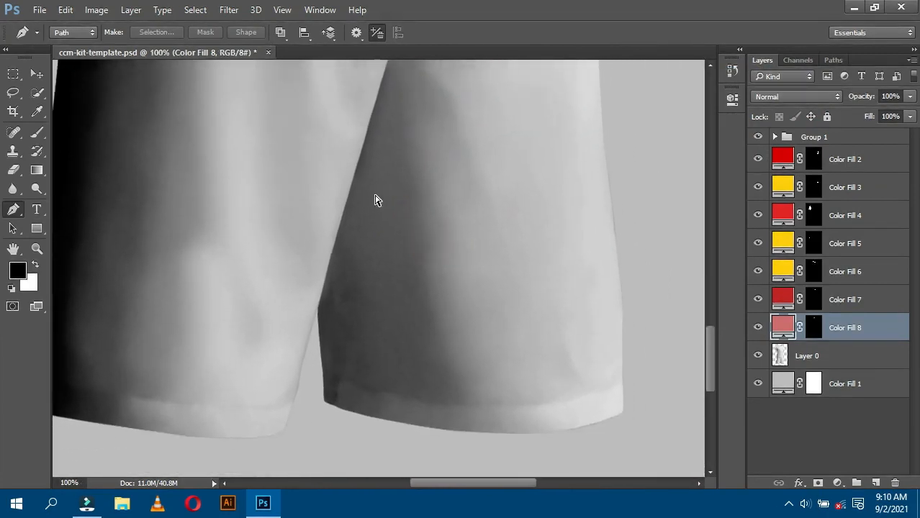
pyautogui.scroll(1, 377, 200)
pyautogui.moveTo(353, 149); pyautogui.dragTo(327, 382)
pyautogui.moveTo(332, 208); pyautogui.dragTo(267, 400)
pyautogui.moveTo(348, 187); pyautogui.dragTo(346, 210)
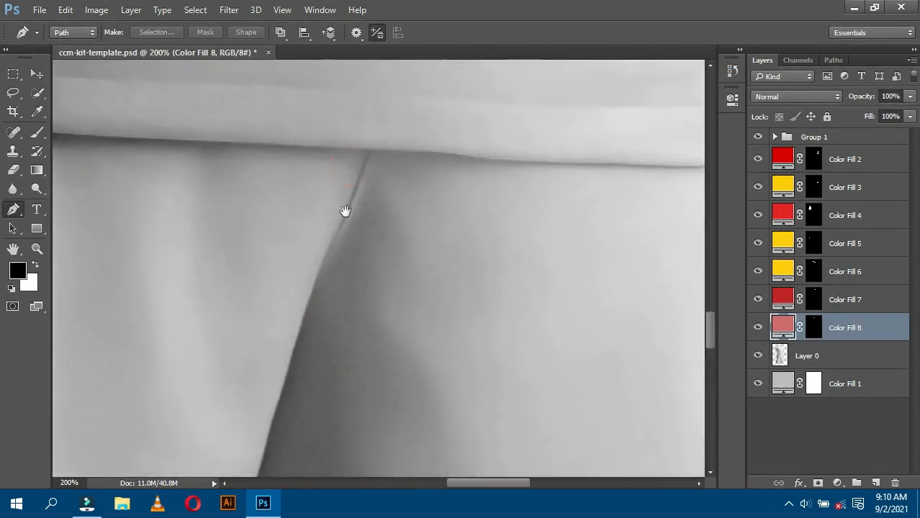
pyautogui.click(370, 154)
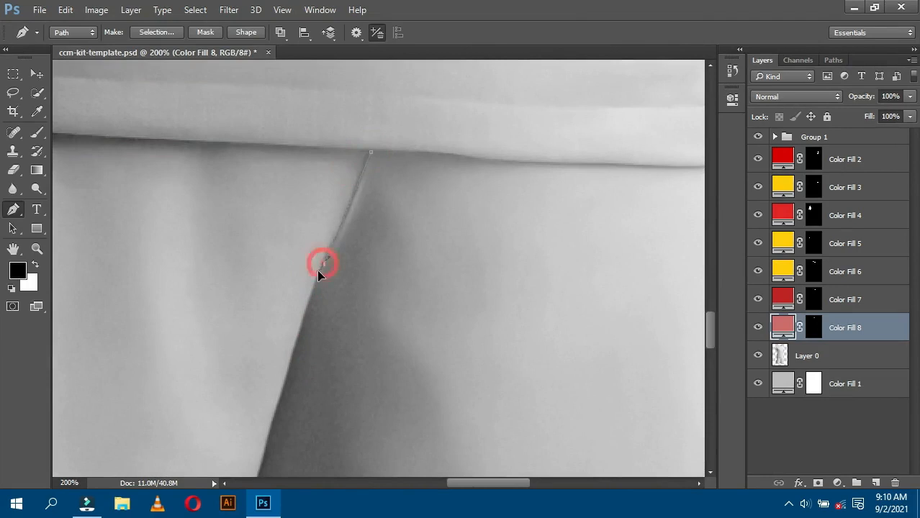
pyautogui.click(287, 345)
pyautogui.click(325, 264)
pyautogui.moveTo(295, 358); pyautogui.dragTo(368, 110)
pyautogui.click(364, 126)
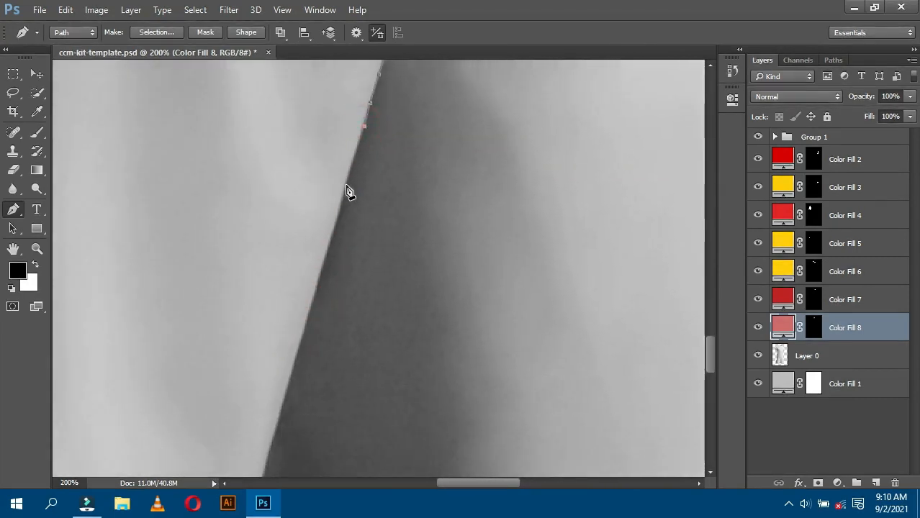
# Continue the path down the right-hand leg's inner edge to the gap between the two legs.
pyautogui.moveTo(329, 263); pyautogui.dragTo(417, 107)
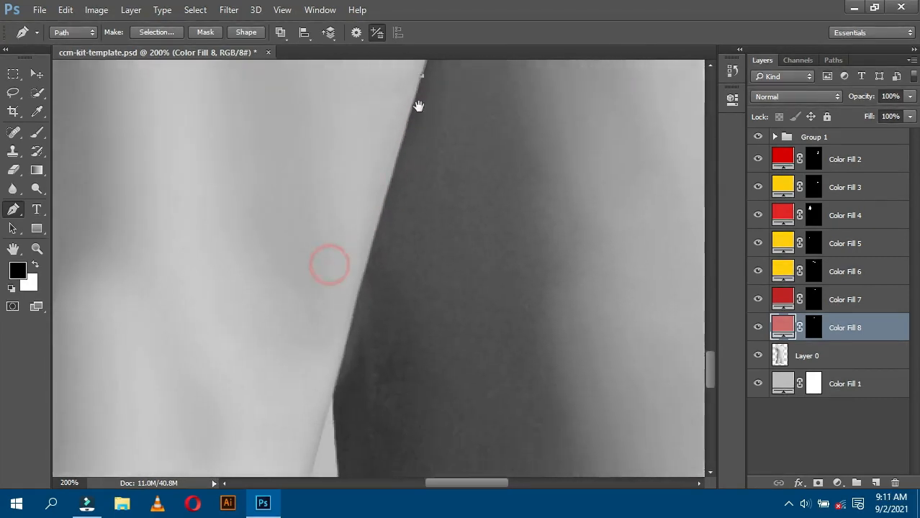
pyautogui.click(394, 160)
pyautogui.moveTo(390, 214); pyautogui.dragTo(364, 325)
pyautogui.click(362, 346)
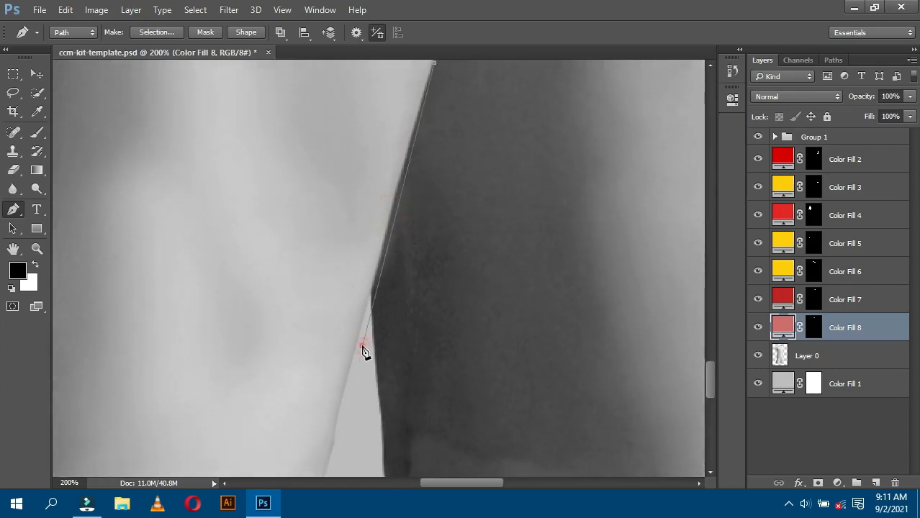
pyautogui.moveTo(349, 433); pyautogui.dragTo(454, 306)
# Carry the path loosely around the bottom and outer side of the right-hand shorts leg over the gray background.
pyautogui.hotkey('ctrl', '-')
pyautogui.hotkey('ctrl', '-')
pyautogui.moveTo(530, 319); pyautogui.dragTo(575, 298)
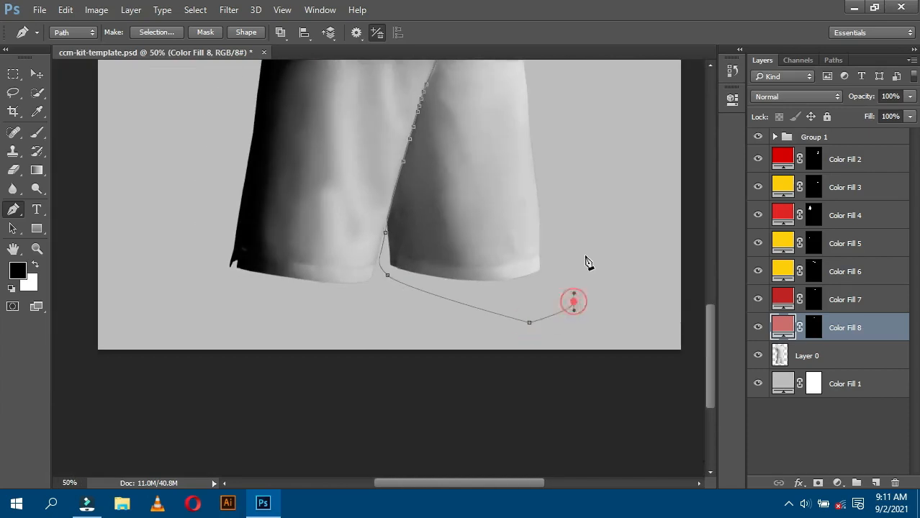
pyautogui.moveTo(581, 248); pyautogui.dragTo(576, 182)
pyautogui.hotkey('ctrl', '-')
pyautogui.moveTo(535, 264); pyautogui.dragTo(524, 221)
# Trace the path along the underside of the shirt hem and close it at its starting point.
pyautogui.hotkey('ctrl', '+')
pyautogui.hotkey('ctrl', '+')
pyautogui.hotkey('ctrl', '+')
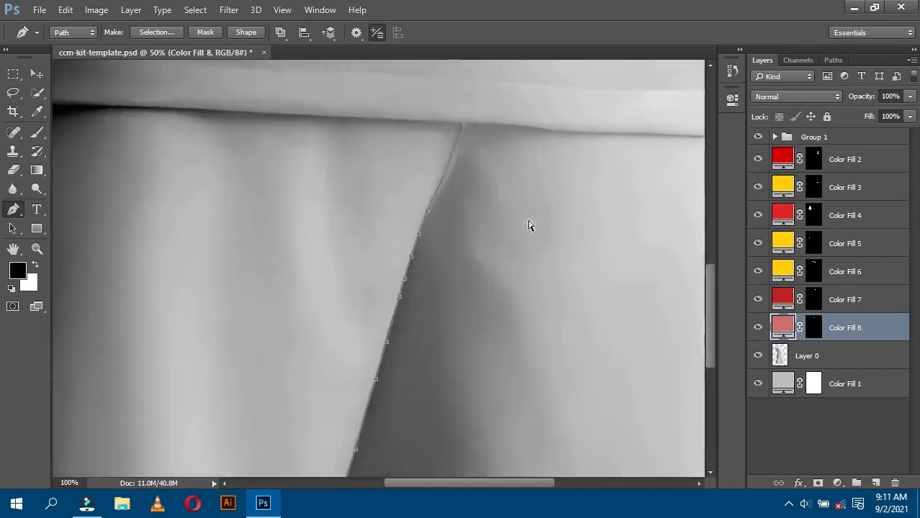
pyautogui.moveTo(370, 304); pyautogui.dragTo(242, 270)
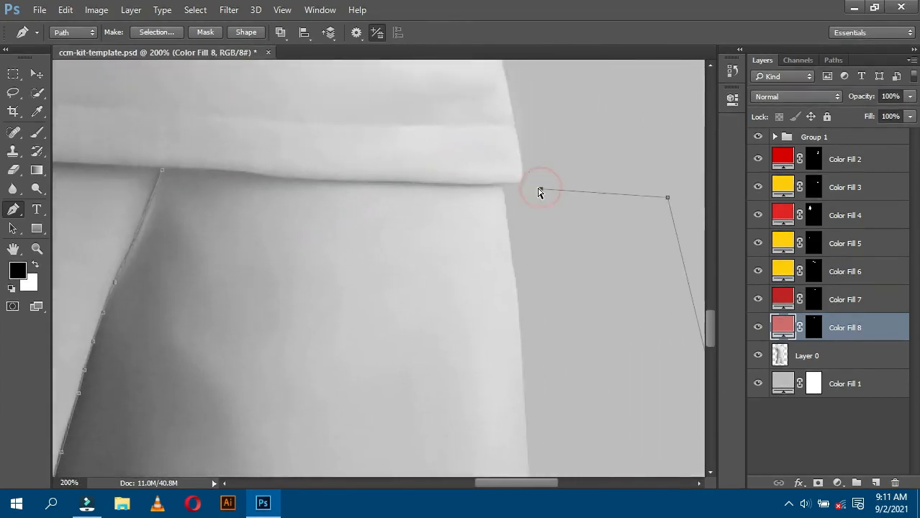
pyautogui.hotkey('ctrl', '+')
pyautogui.click(630, 123)
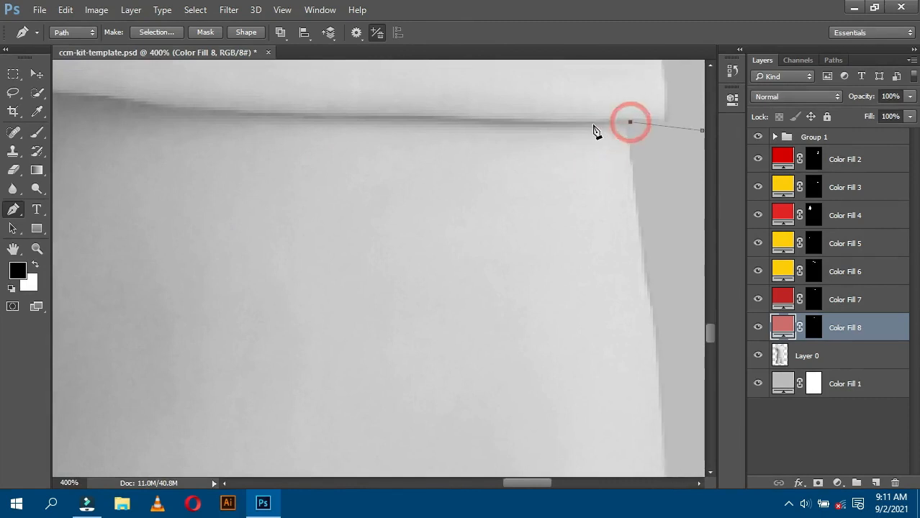
pyautogui.hscroll(-5, 504, 128)
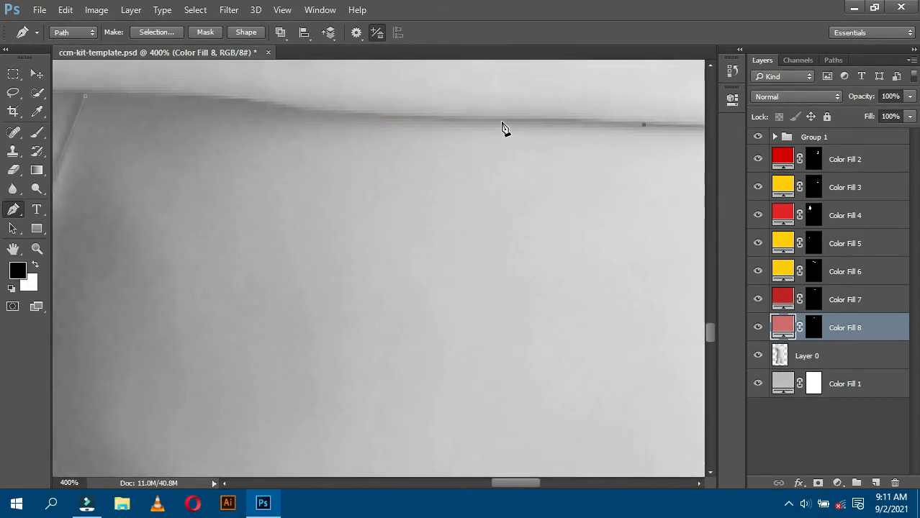
pyautogui.click(276, 111)
pyautogui.scroll(1, 288, 119)
pyautogui.hscroll(-5, 353, 132)
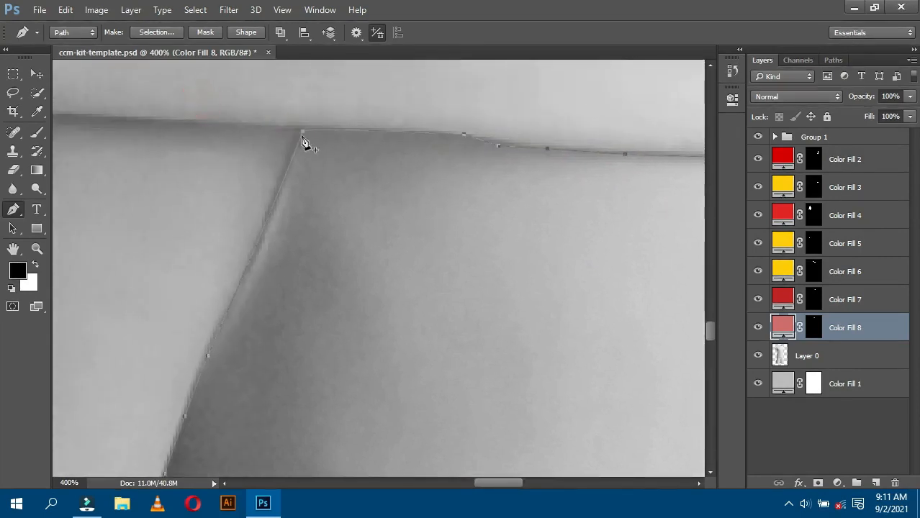
pyautogui.scroll(-6, 429, 181)
# Convert the path to a selection and subtract the background around the right-hand leg using Quick Selection on Layer 0.
pyautogui.rightClick(412, 219)
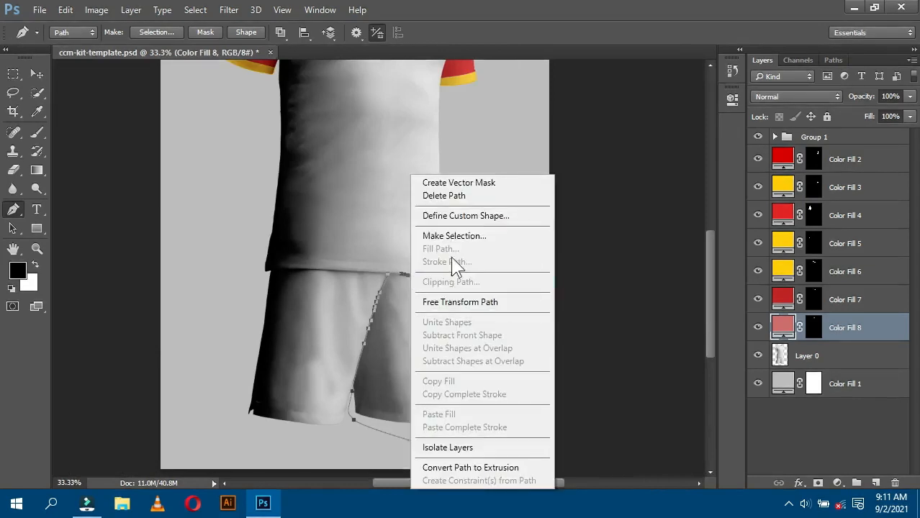
pyautogui.click(460, 235)
pyautogui.click(531, 139)
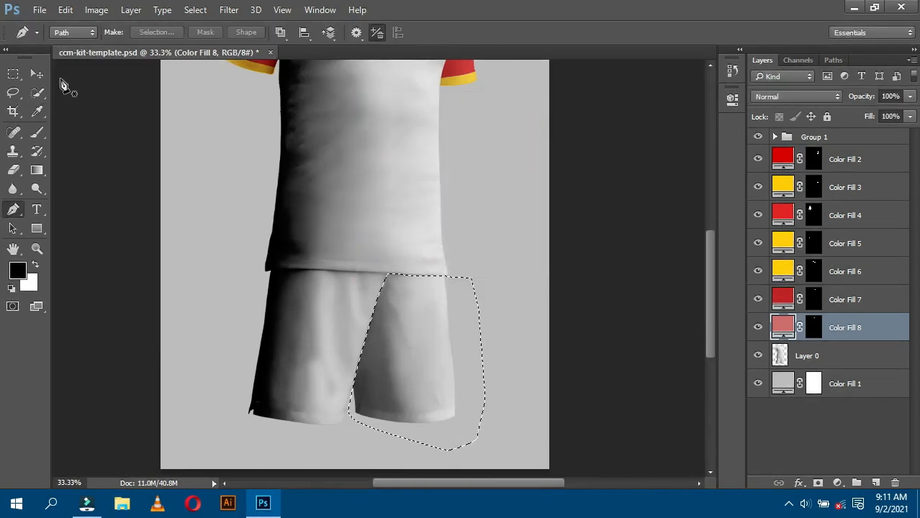
pyautogui.click(37, 92)
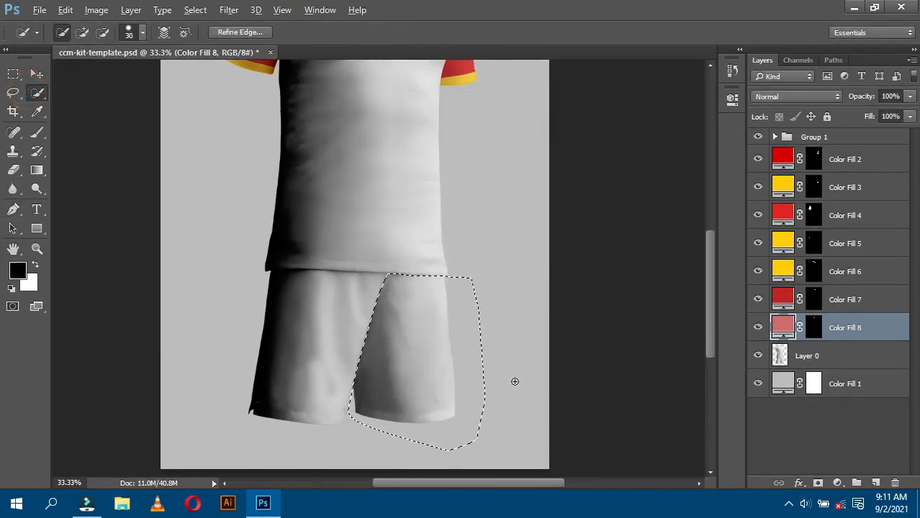
pyautogui.keyDown('alt'); pyautogui.click(513, 381); pyautogui.keyUp('alt')
pyautogui.click(830, 360)
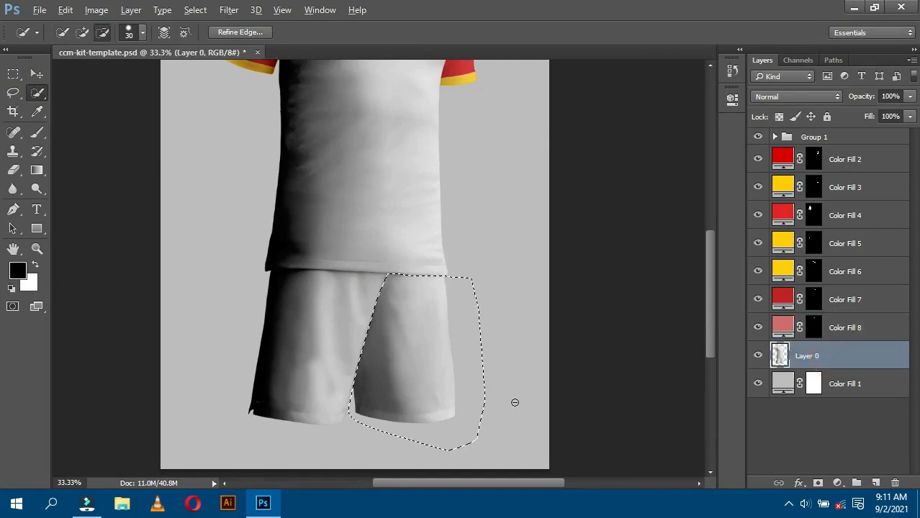
pyautogui.keyDown('alt'); pyautogui.click(515, 403); pyautogui.keyUp('alt')
# Add a solid color fill layer for the selected shorts leg in yellow fabd02.
pyautogui.click(837, 483)
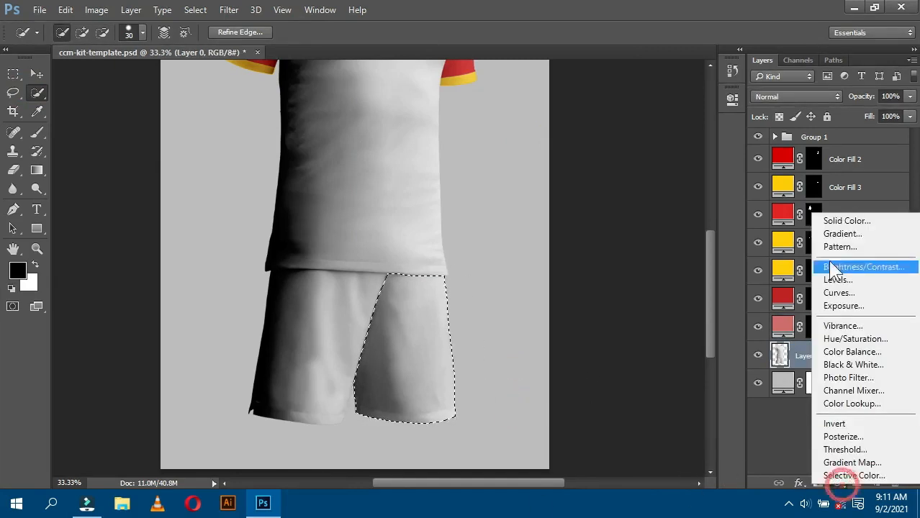
pyautogui.click(832, 222)
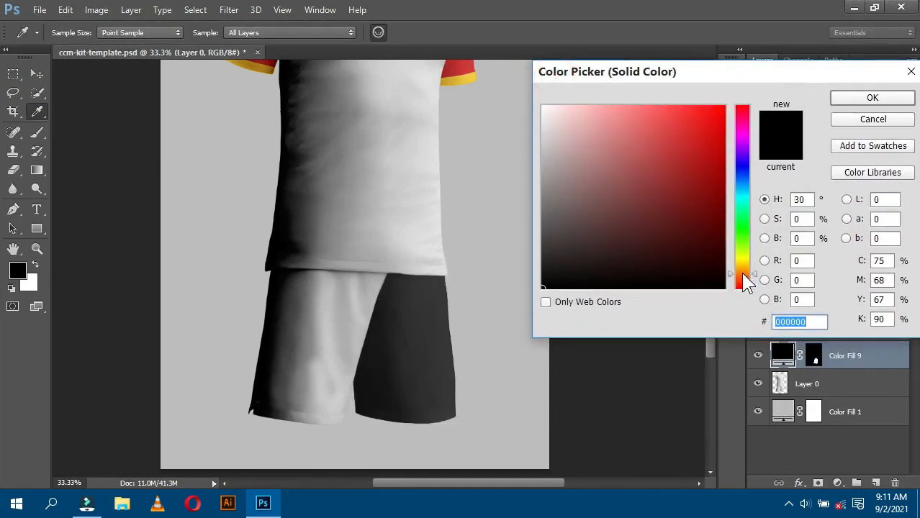
pyautogui.click(743, 266)
pyautogui.moveTo(691, 177); pyautogui.dragTo(723, 108)
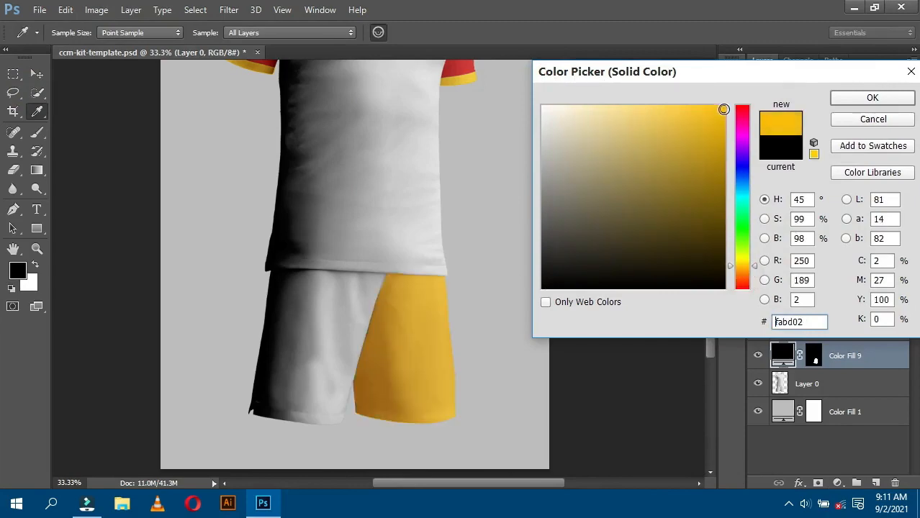
pyautogui.click(893, 99)
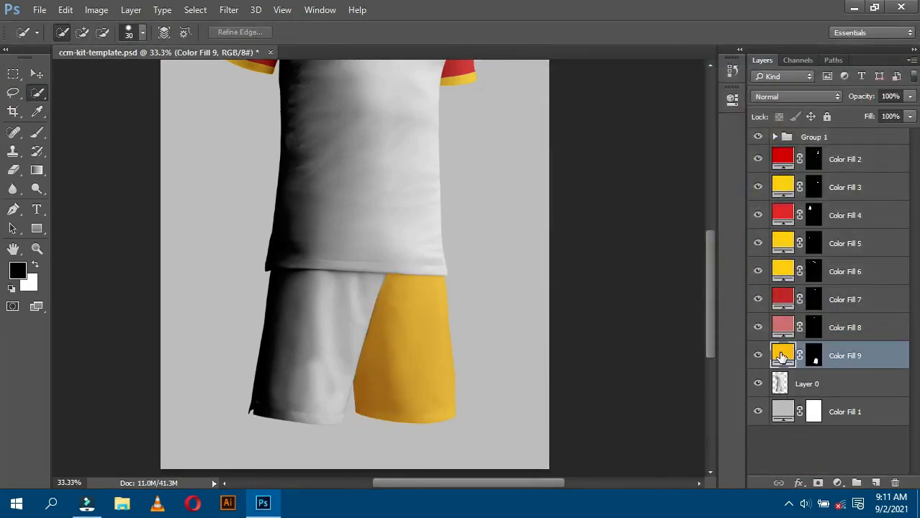
# Copy the hex code fabd02 from the yellow leg's fill and deselect all layers.
pyautogui.doubleClick(782, 355)
pyautogui.rightClick(538, 330)
pyautogui.click(602, 175)
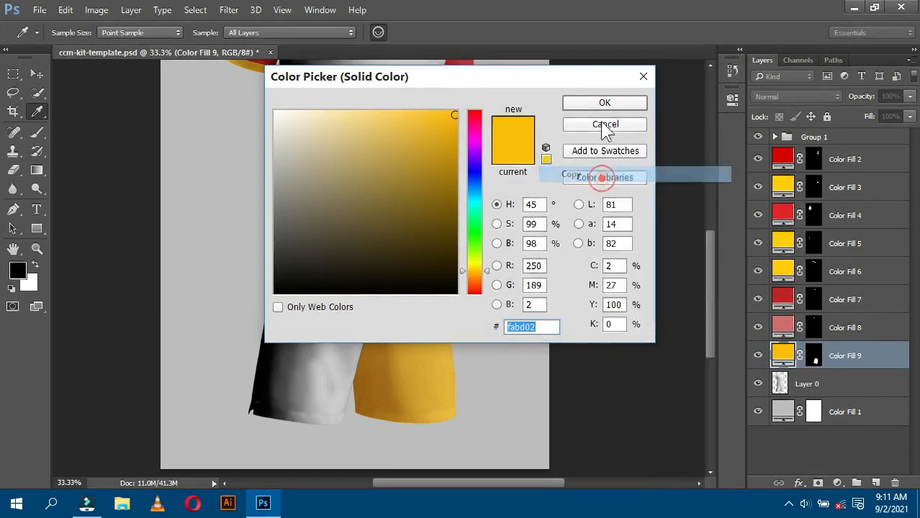
pyautogui.click(605, 103)
pyautogui.click(790, 452)
# Start a Pen path where the shirt hem meets the seam between the uncolored and yellow shorts legs.
pyautogui.hotkey('ctrl', '-')
pyautogui.hotkey('ctrl', '-')
pyautogui.hotkey('ctrl', '+')
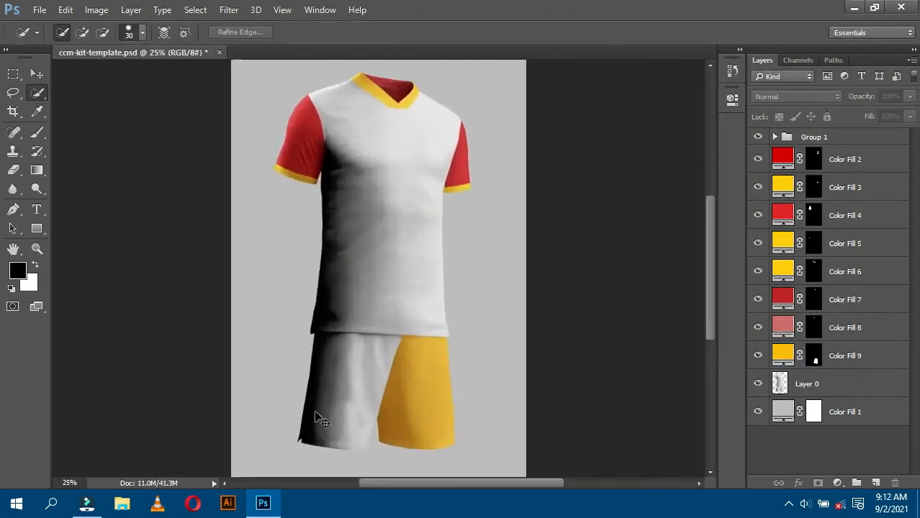
pyautogui.hotkey('ctrl', '+')
pyautogui.moveTo(354, 374); pyautogui.dragTo(465, 119)
pyautogui.hotkey('ctrl', '+')
pyautogui.hotkey('ctrl', '+')
pyautogui.moveTo(563, 150)
pyautogui.mouseDown()
pyautogui.moveTo(377, 356)
pyautogui.moveTo(386, 260)
pyautogui.mouseUp()
pyautogui.hotkey('ctrl', '+')
pyautogui.hotkey('ctrl', '+')
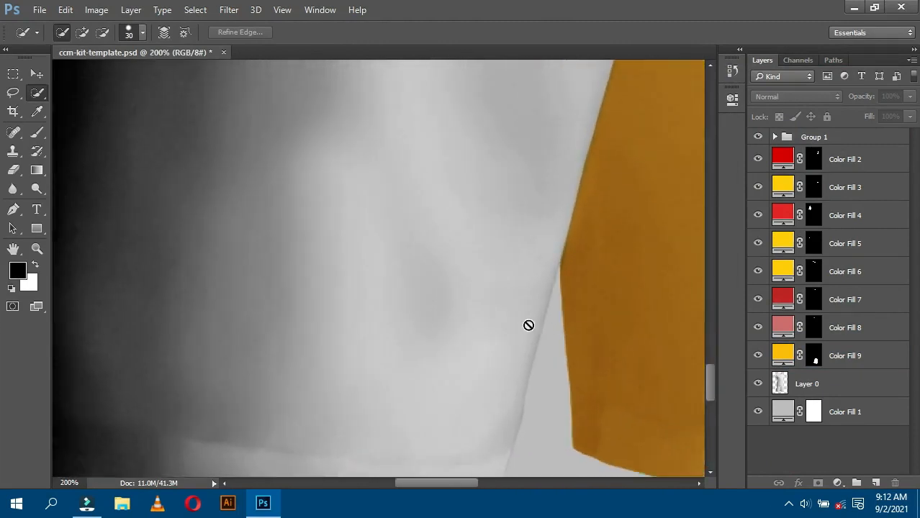
pyautogui.press('p')
pyautogui.moveTo(586, 168); pyautogui.dragTo(460, 333)
pyautogui.moveTo(554, 317); pyautogui.dragTo(499, 351)
pyautogui.moveTo(547, 190); pyautogui.dragTo(456, 368)
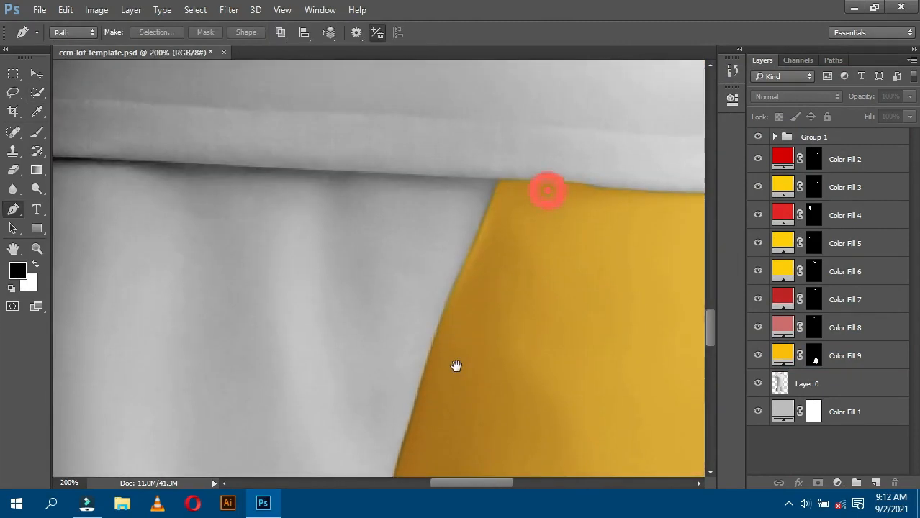
pyautogui.hotkey('ctrl', '+')
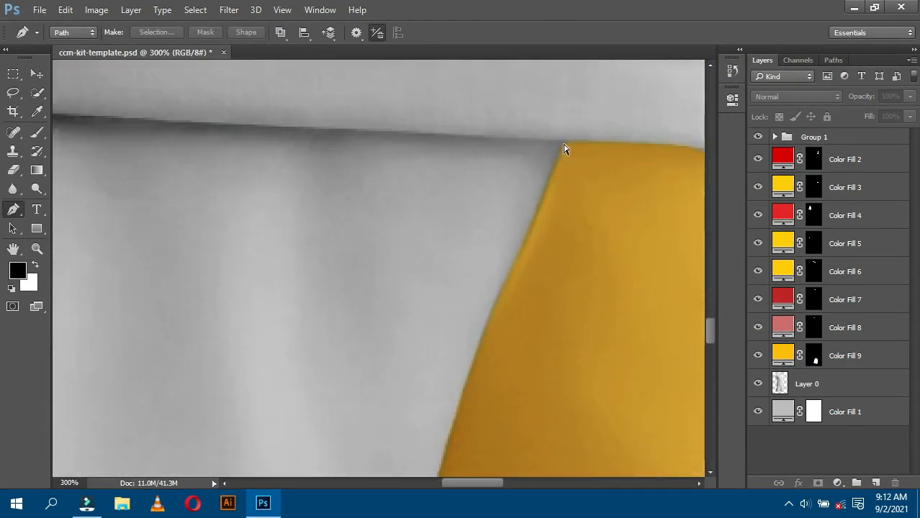
pyautogui.hotkey('ctrl', '+')
pyautogui.click(633, 106)
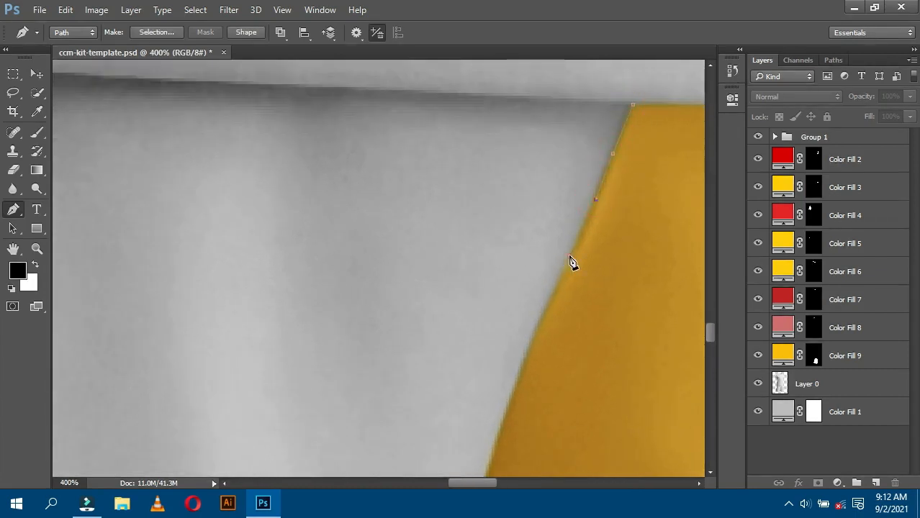
# Trace the path down the inner seam along the yellow leg's edge into the gap between the two legs.
pyautogui.click(523, 369)
pyautogui.scroll(-3, 520, 216)
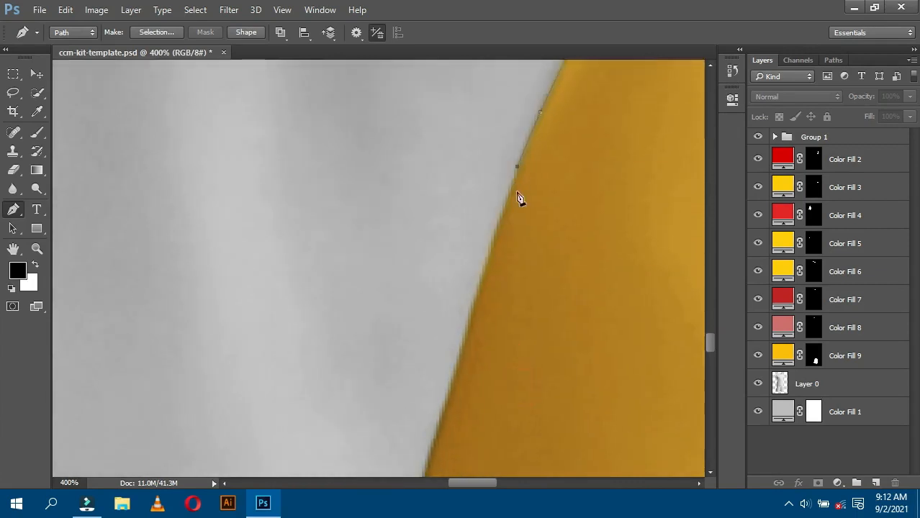
pyautogui.click(490, 250)
pyautogui.scroll(-2, 456, 379)
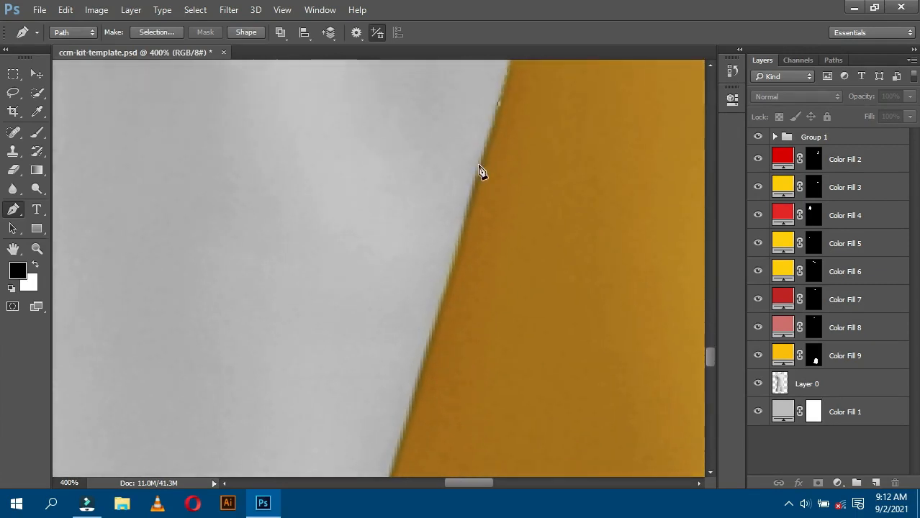
pyautogui.click(434, 332)
pyautogui.scroll(-1, 434, 332)
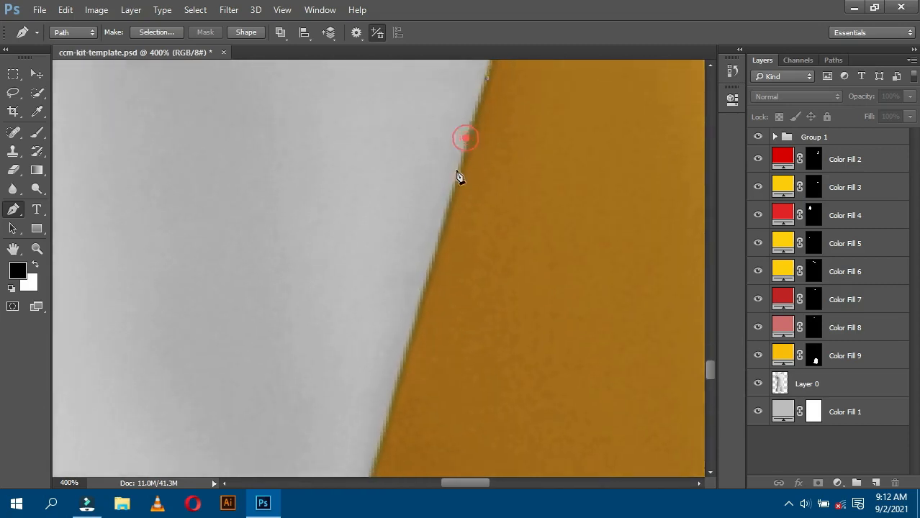
pyautogui.click(451, 199)
pyautogui.moveTo(397, 376); pyautogui.dragTo(473, 103)
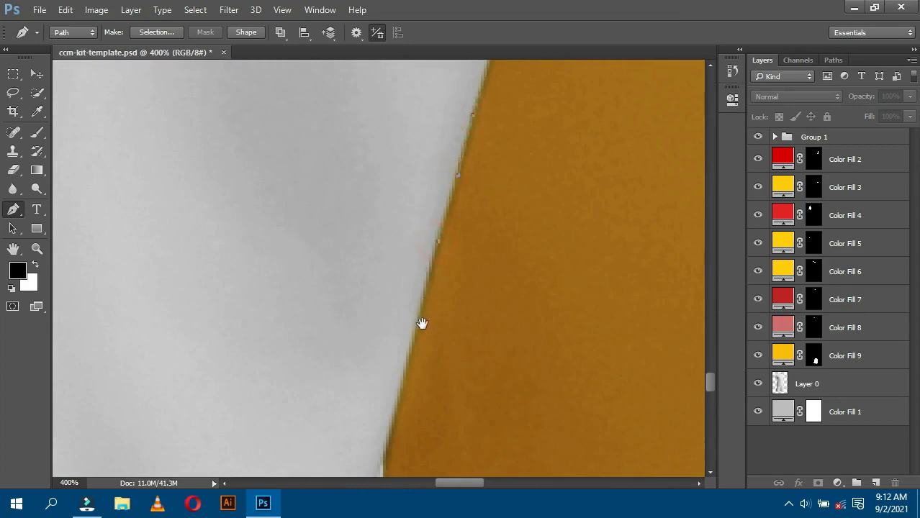
pyautogui.moveTo(422, 324); pyautogui.dragTo(453, 145)
pyautogui.click(442, 154)
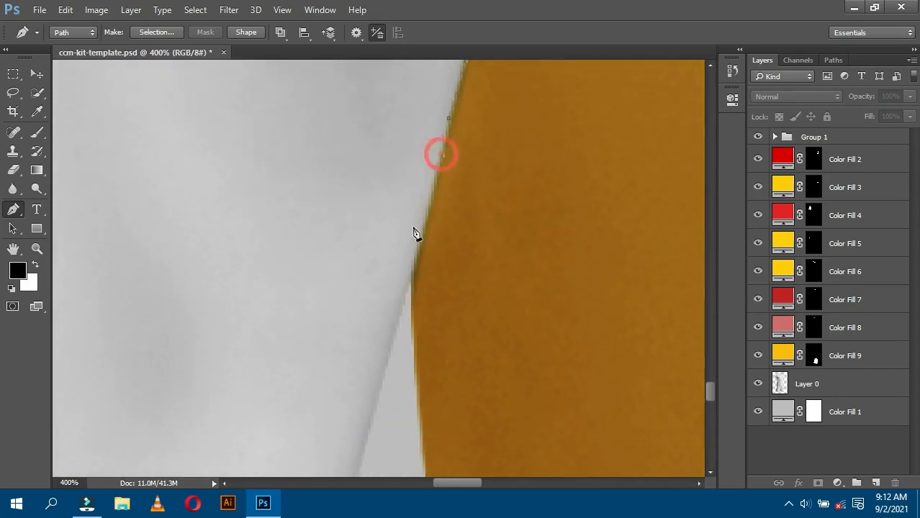
pyautogui.moveTo(406, 334); pyautogui.dragTo(401, 354)
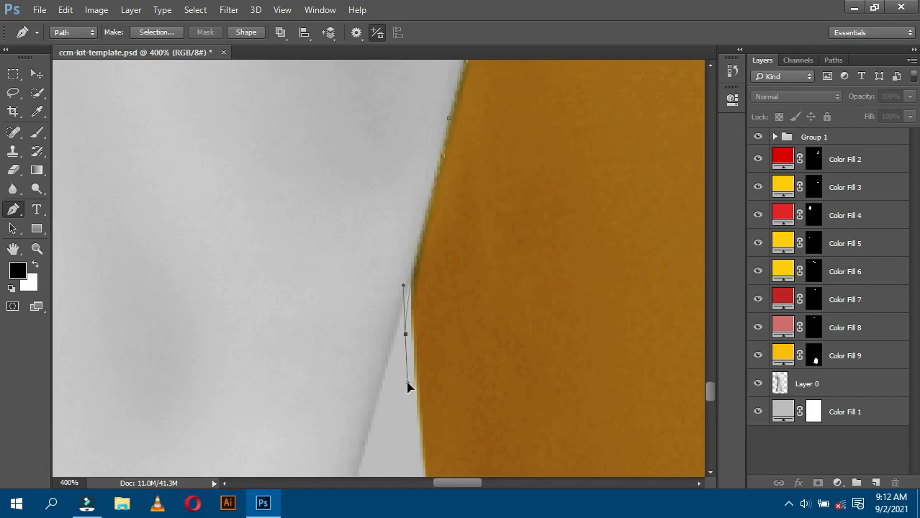
# Run the path loosely around the bottom of the uncolored leg and up outside its outer edge.
pyautogui.hotkey('ctrl', '-')
pyautogui.hotkey('ctrl', '-')
pyautogui.hotkey('ctrl', '-')
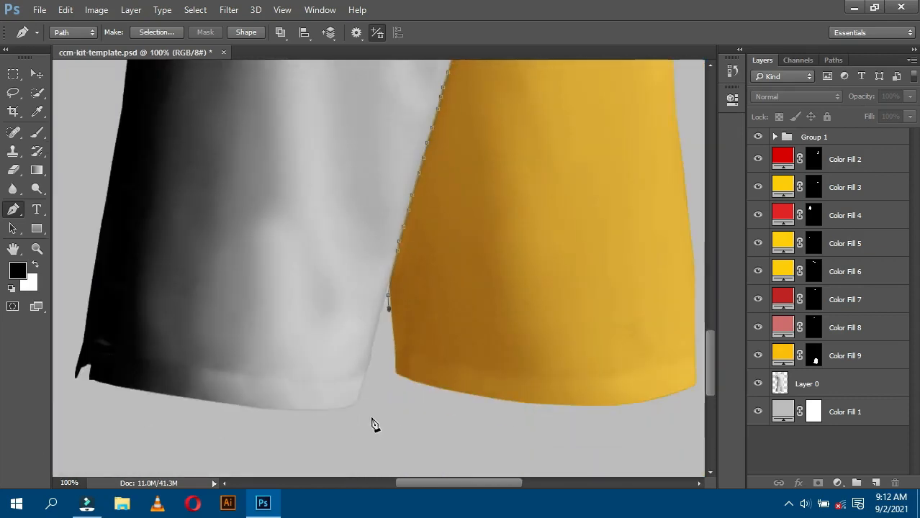
pyautogui.click(370, 419)
pyautogui.moveTo(283, 435)
pyautogui.mouseDown()
pyautogui.moveTo(261, 442)
pyautogui.moveTo(268, 435)
pyautogui.mouseUp()
pyautogui.moveTo(191, 417); pyautogui.dragTo(453, 414)
pyautogui.moveTo(264, 407); pyautogui.dragTo(269, 265)
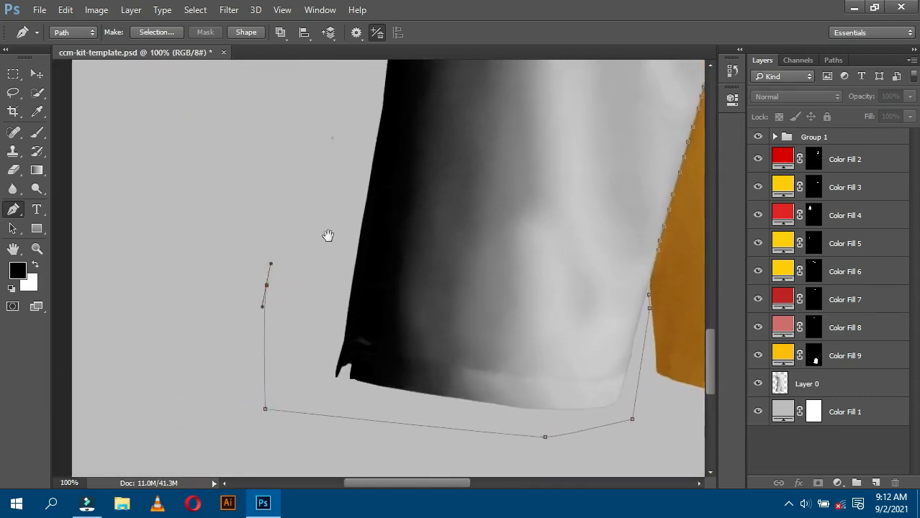
# Bring the path up to the corner where the leg's outer edge meets the shirt hem and continue along the hem.
pyautogui.scroll(5, 323, 230)
pyautogui.moveTo(335, 208); pyautogui.dragTo(357, 194)
pyautogui.scroll(4, 393, 185)
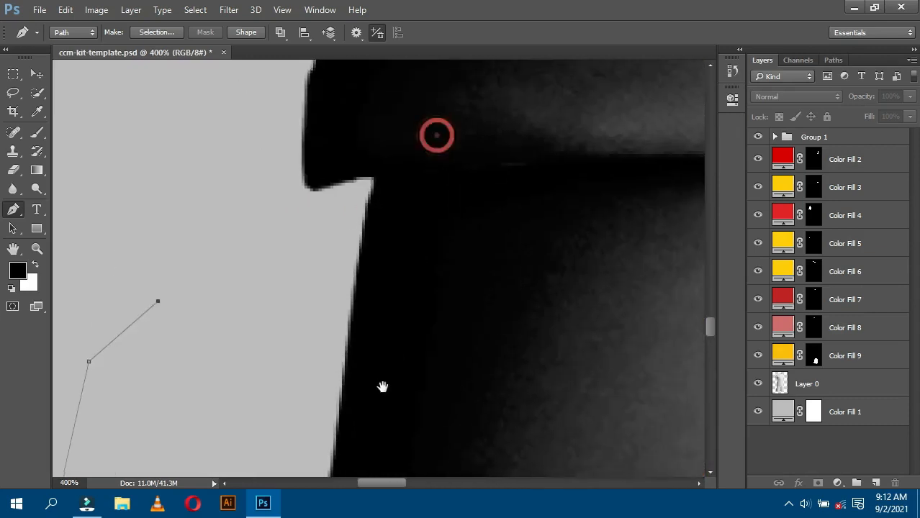
pyautogui.click(373, 183)
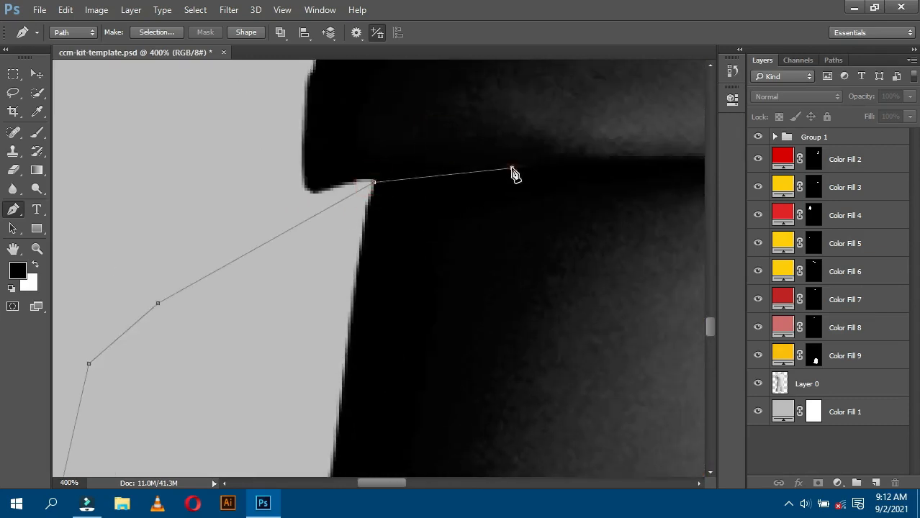
pyautogui.moveTo(559, 164); pyautogui.dragTo(309, 195)
pyautogui.click(391, 187)
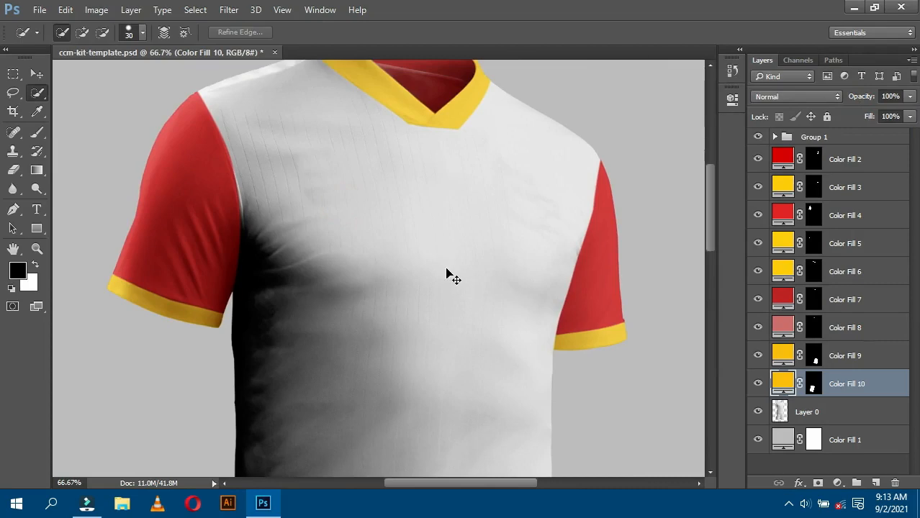
# Start a new Pen path for the shirt body at the shoulder tip where the red sleeve meets the white fabric.
pyautogui.hotkey('ctrl', '+')
pyautogui.hotkey('ctrl', '+')
pyautogui.moveTo(283, 152); pyautogui.dragTo(621, 481)
pyautogui.moveTo(366, 195); pyautogui.dragTo(423, 292)
pyautogui.press('p')
pyautogui.hotkey('ctrl', '+')
pyautogui.hotkey('ctrl', '+')
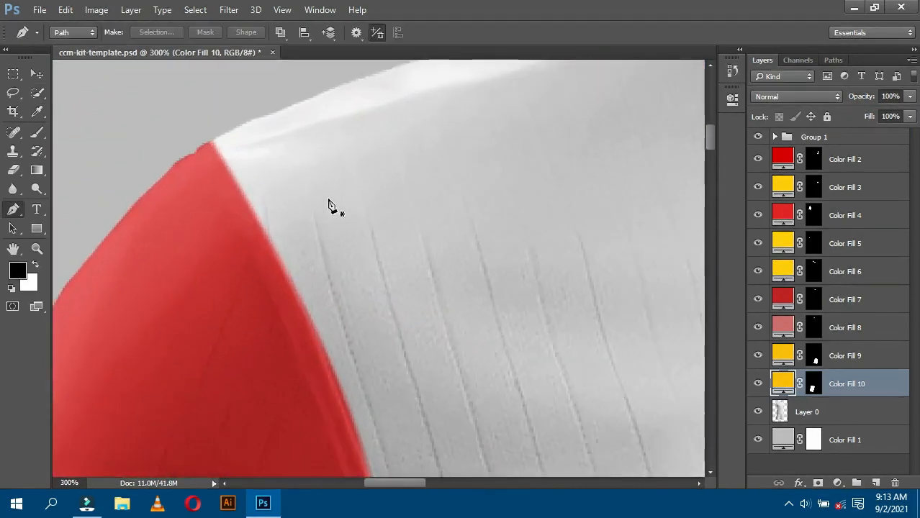
pyautogui.moveTo(225, 117); pyautogui.dragTo(468, 339)
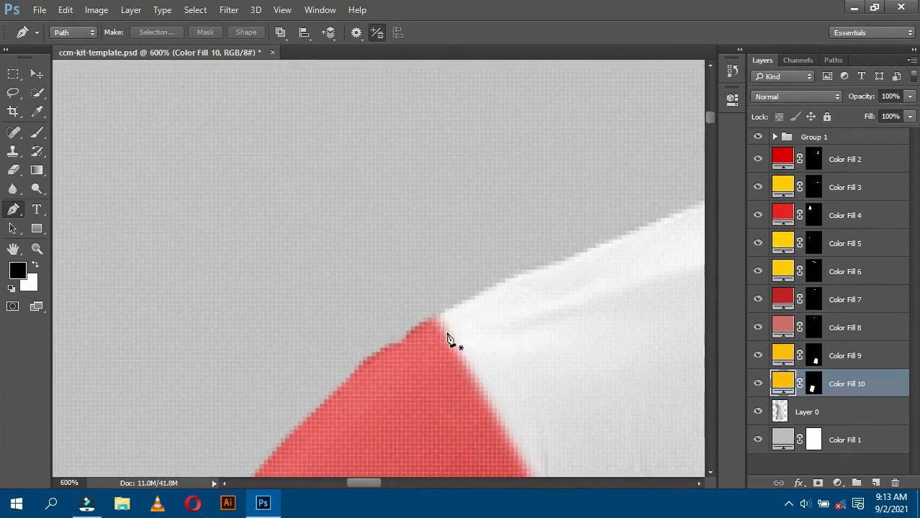
pyautogui.click(419, 306)
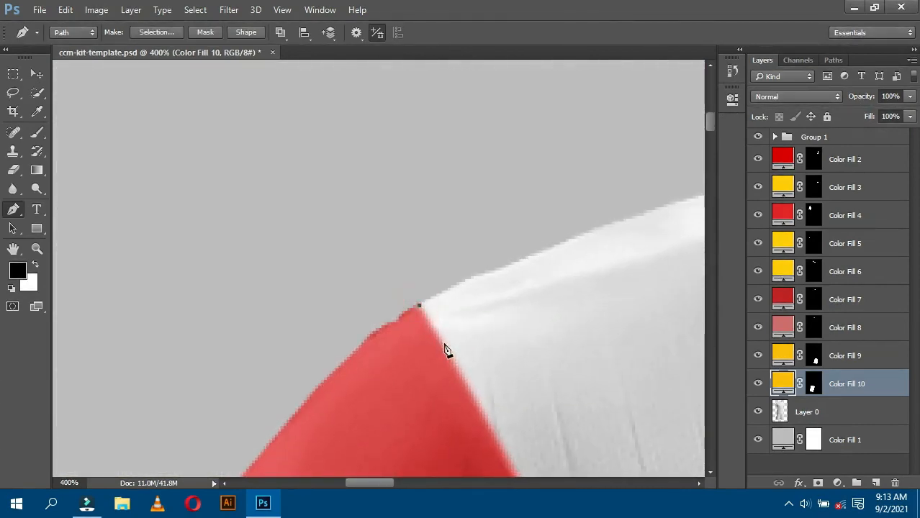
# Trace the path down the upper part of the red sleeve's seam with the shirt body.
pyautogui.click(442, 345)
pyautogui.moveTo(479, 406); pyautogui.dragTo(389, 180)
pyautogui.click(386, 193)
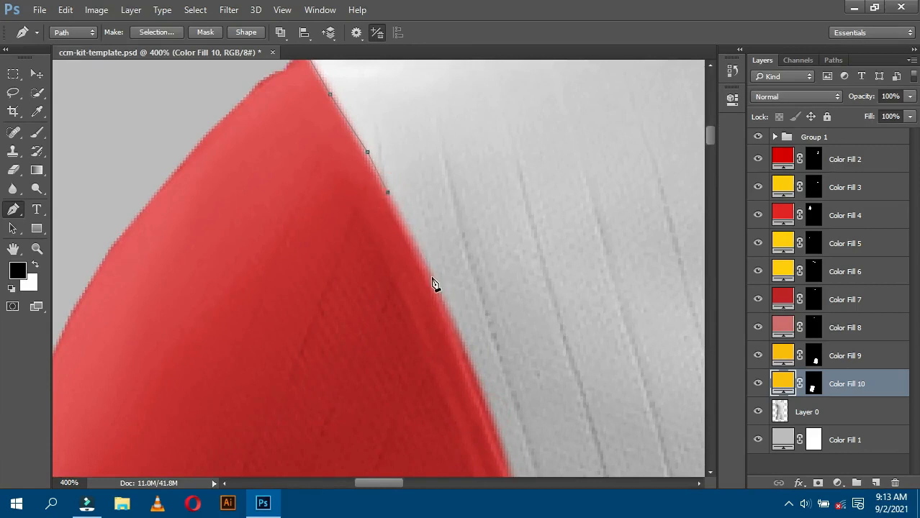
pyautogui.click(431, 278)
pyautogui.moveTo(468, 364); pyautogui.dragTo(397, 209)
pyautogui.click(395, 206)
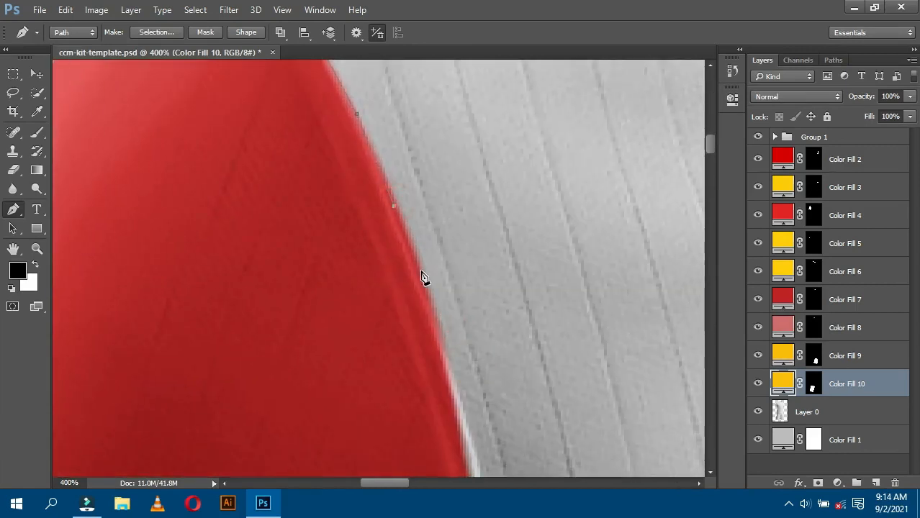
pyautogui.click(443, 371)
pyautogui.moveTo(443, 397); pyautogui.dragTo(374, 122)
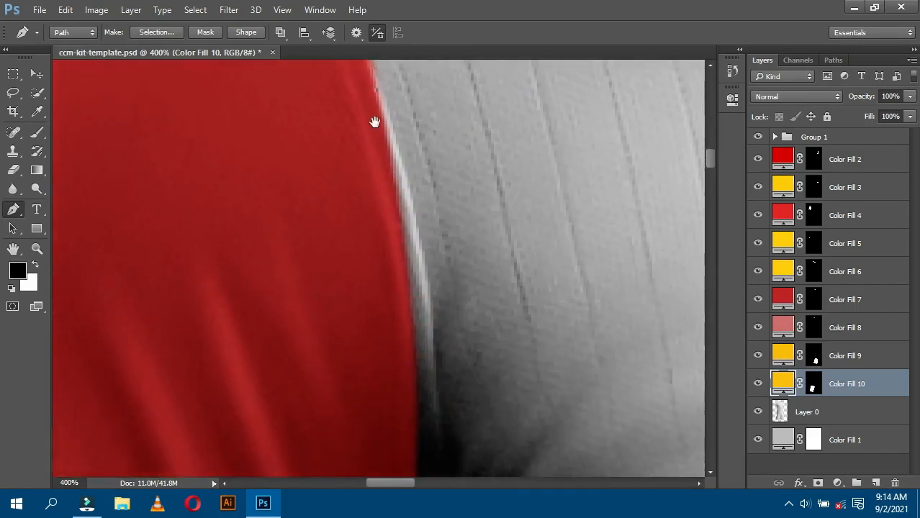
# Continue the path down the lower sleeve seam to the armpit gap, ending with a curved segment.
pyautogui.click(392, 168)
pyautogui.click(396, 206)
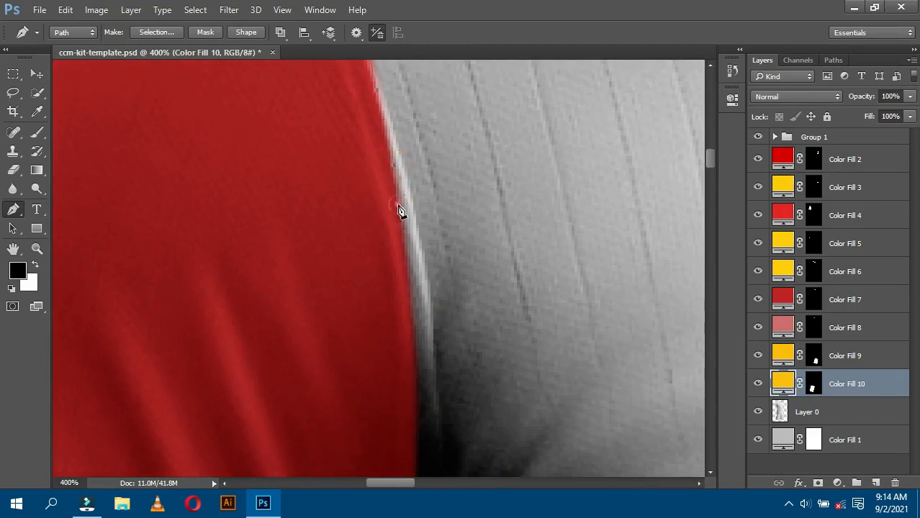
pyautogui.click(409, 284)
pyautogui.moveTo(438, 345); pyautogui.dragTo(405, 154)
pyautogui.click(392, 172)
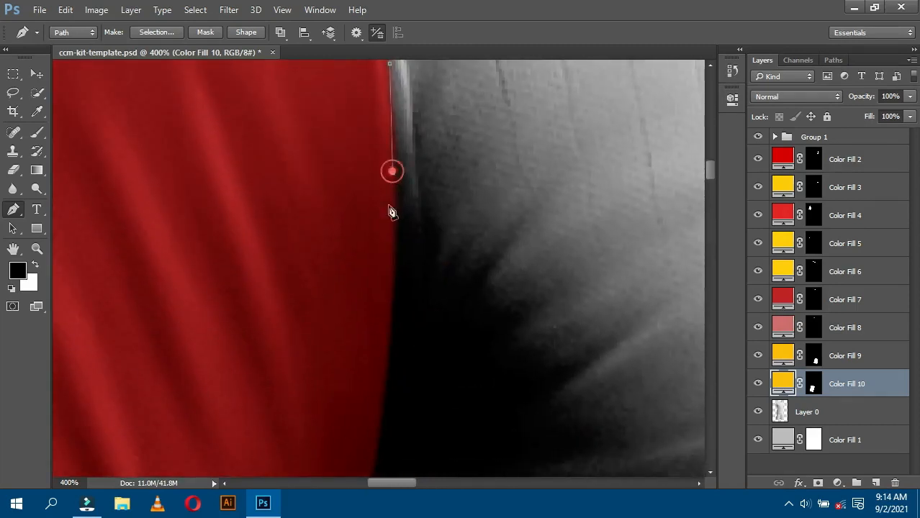
pyautogui.moveTo(400, 317); pyautogui.dragTo(413, 117)
pyautogui.moveTo(374, 366)
pyautogui.mouseDown()
pyautogui.moveTo(413, 306)
pyautogui.moveTo(406, 339)
pyautogui.moveTo(383, 365)
pyautogui.mouseUp()
pyautogui.hotkey('ctrl', '-')
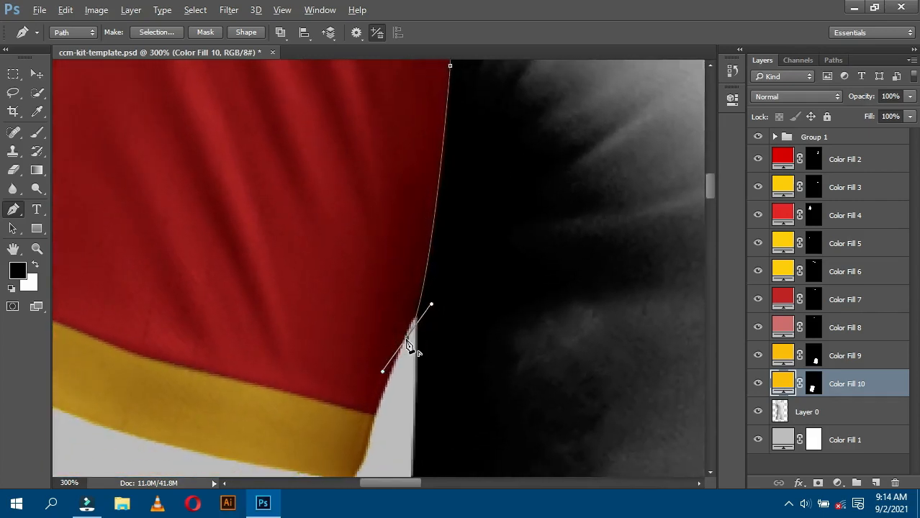
# Extend the path loosely down the background beside the shirt's dark side to below the hem corner.
pyautogui.hotkey('ctrl', '-')
pyautogui.hotkey('ctrl', '-')
pyautogui.hotkey('ctrl', '-')
pyautogui.hotkey('ctrl', '-')
pyautogui.moveTo(381, 412); pyautogui.dragTo(389, 199)
pyautogui.click(386, 341)
pyautogui.moveTo(370, 372); pyautogui.dragTo(366, 260)
pyautogui.click(349, 342)
pyautogui.click(353, 398)
pyautogui.hotkey('ctrl', '+')
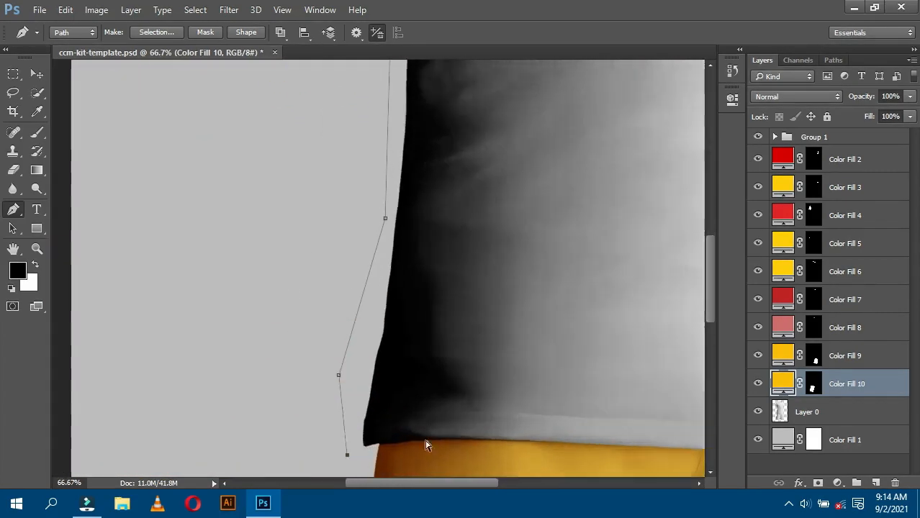
# Bring the path to the corner where the hem meets the shorts and trace the dark part of the hem.
pyautogui.hotkey('ctrl', '+')
pyautogui.hotkey('ctrl', '+')
pyautogui.moveTo(365, 386); pyautogui.dragTo(324, 239)
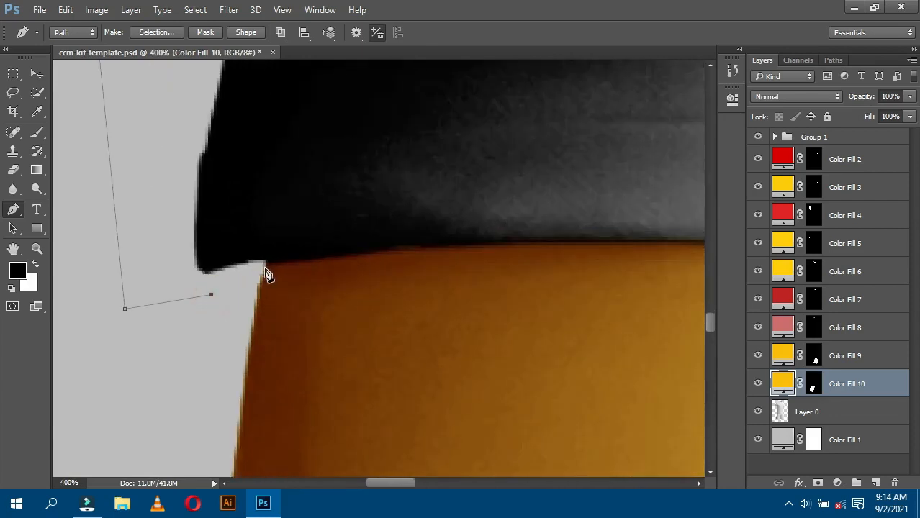
pyautogui.click(267, 268)
pyautogui.click(307, 260)
pyautogui.click(384, 254)
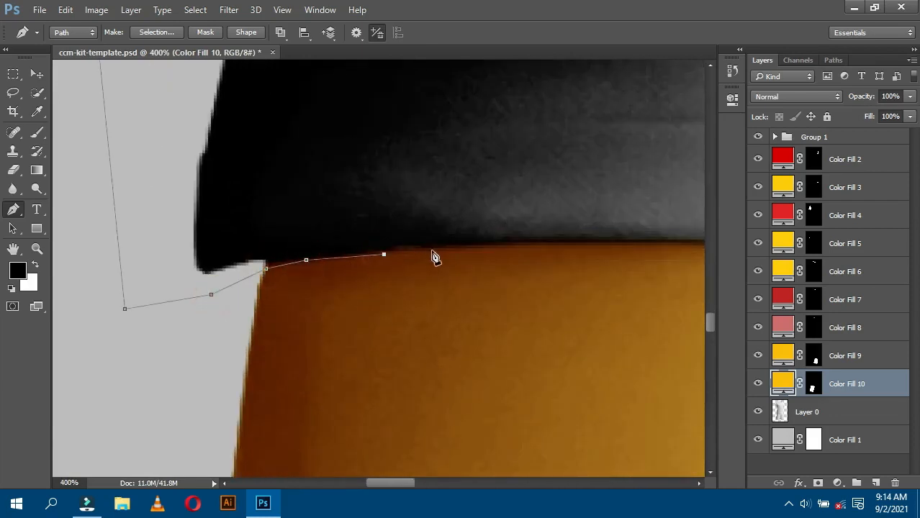
pyautogui.click(488, 248)
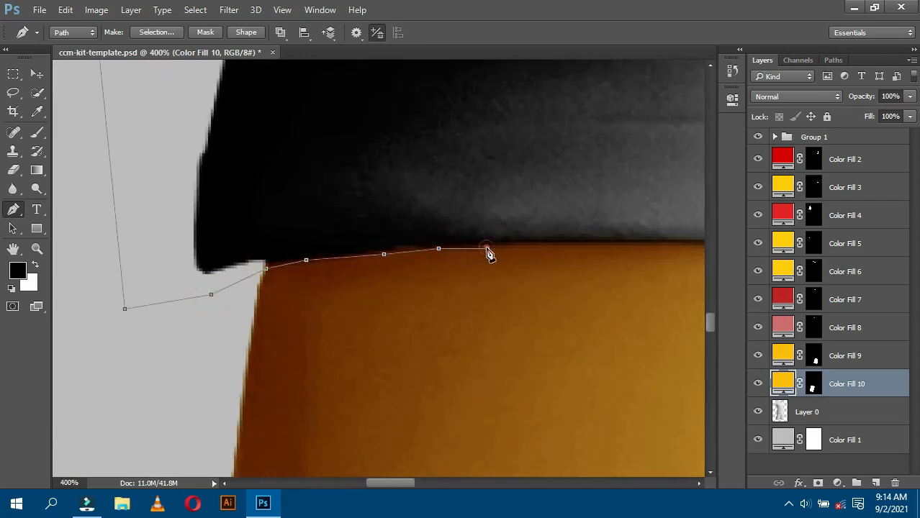
pyautogui.click(530, 244)
# Refine the path points along the dark hem edge and continue over the middle of the first shorts leg.
pyautogui.click(410, 248)
pyautogui.click(439, 248)
pyautogui.click(522, 245)
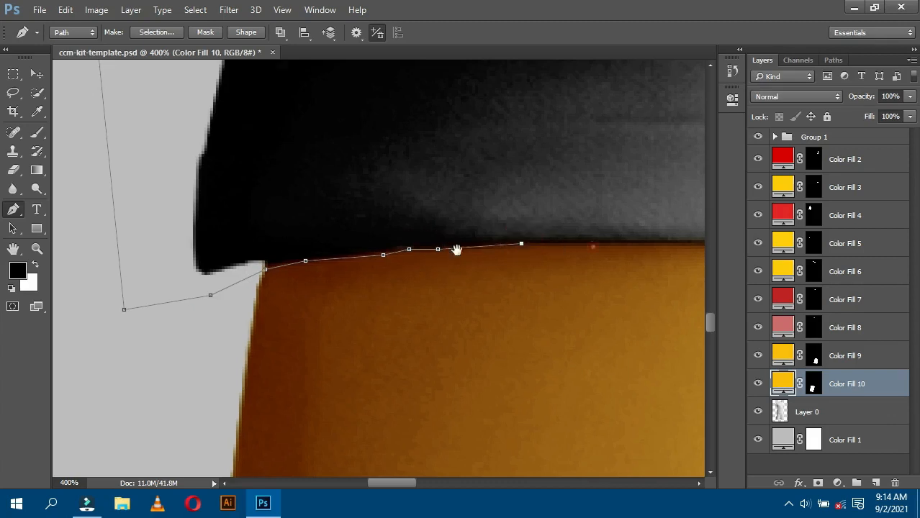
pyautogui.moveTo(639, 248); pyautogui.dragTo(325, 236)
pyautogui.click(322, 231)
pyautogui.click(441, 234)
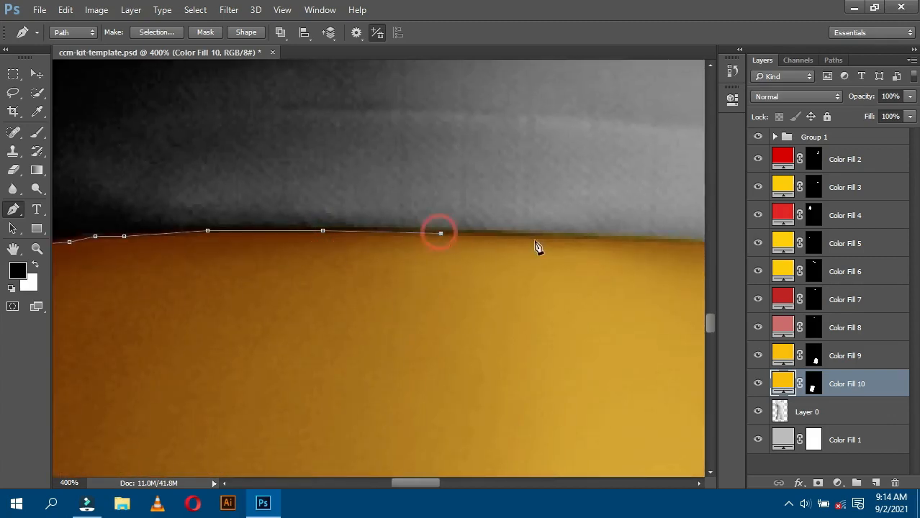
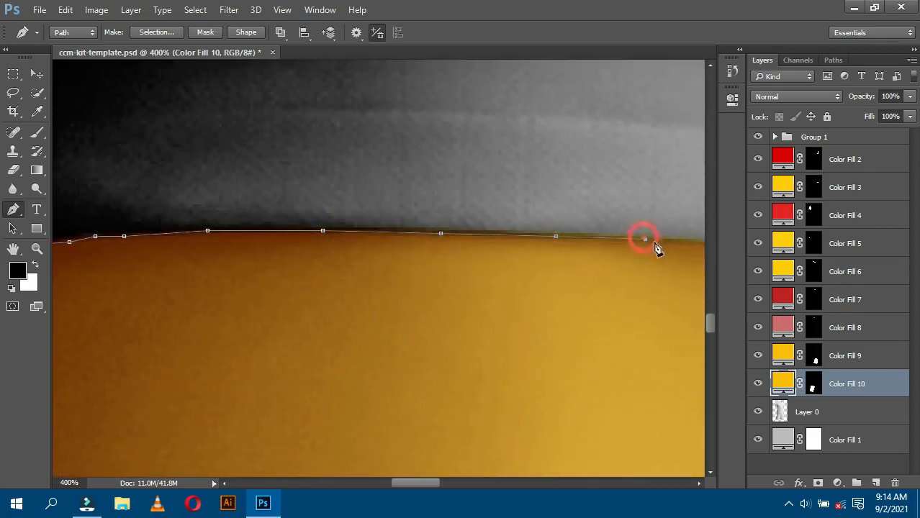
# Continue the path along the light part of the hem, over the second shorts leg and just past the outer hem corner.
pyautogui.moveTo(656, 247); pyautogui.dragTo(325, 242)
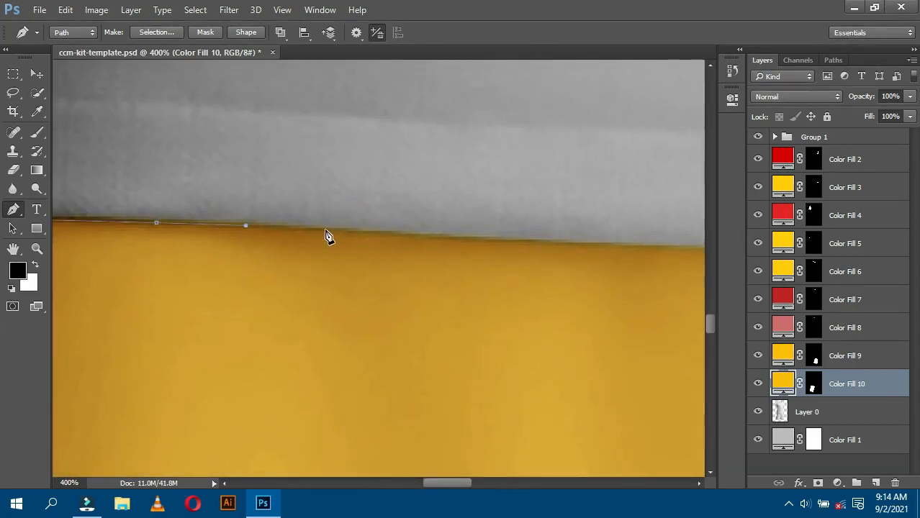
pyautogui.moveTo(568, 242); pyautogui.dragTo(300, 250)
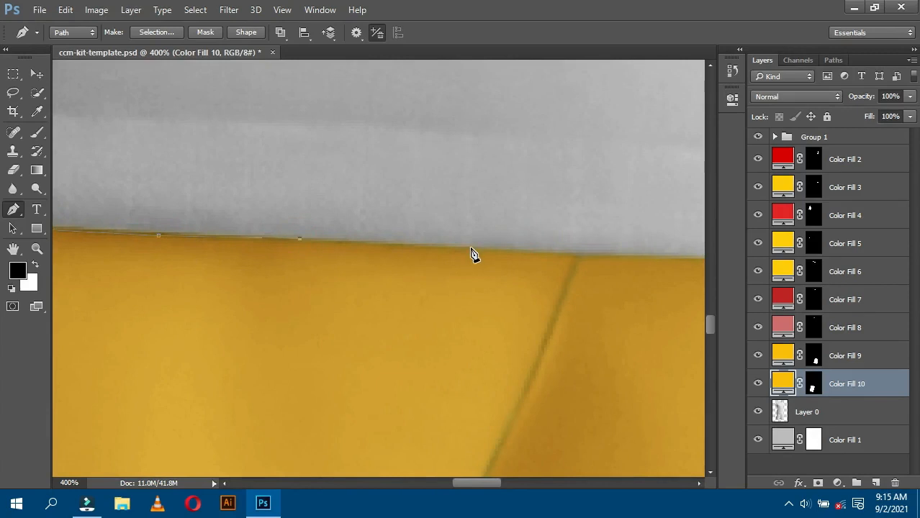
pyautogui.moveTo(609, 259); pyautogui.dragTo(128, 231)
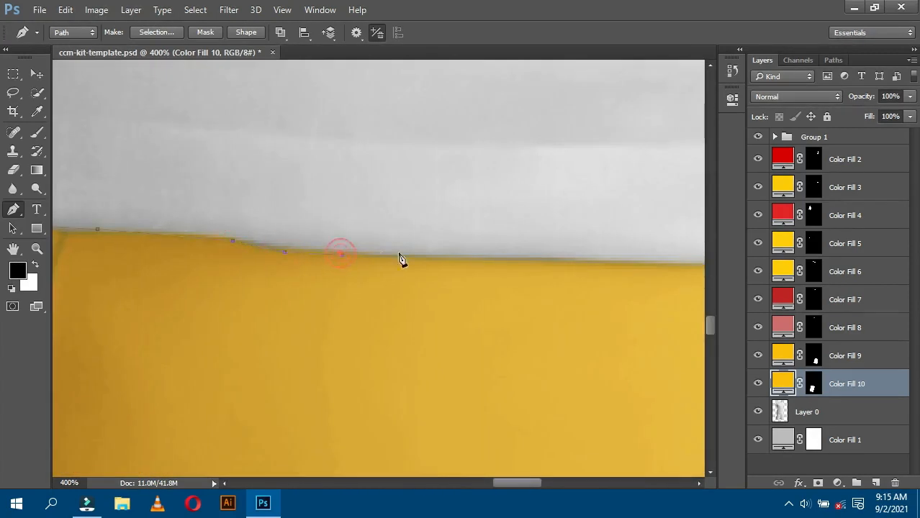
pyautogui.click(478, 257)
pyautogui.moveTo(544, 237); pyautogui.dragTo(259, 213)
pyautogui.click(522, 241)
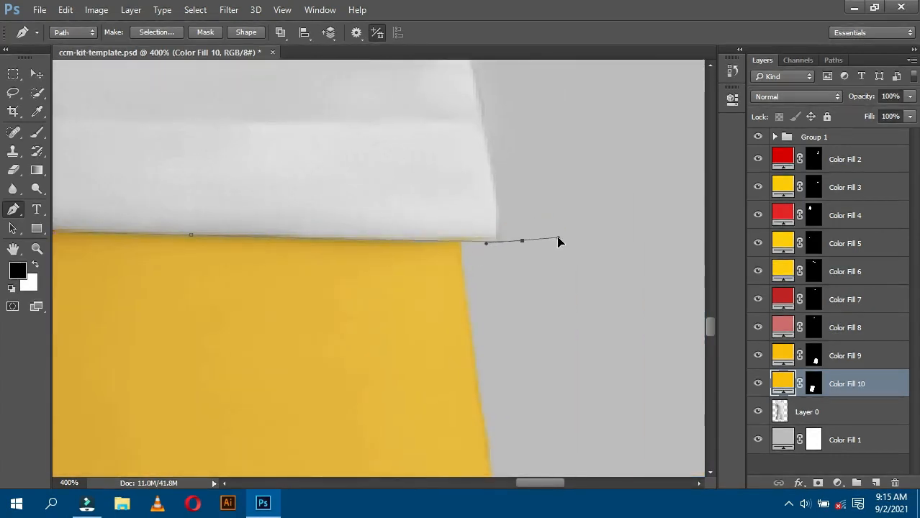
# Extend the path loosely up the background beside the shirt's light side toward the sleeve cuff.
pyautogui.click(576, 158)
pyautogui.hotkey('ctrl', '-')
pyautogui.hotkey('ctrl', '-')
pyautogui.hotkey('ctrl', '-')
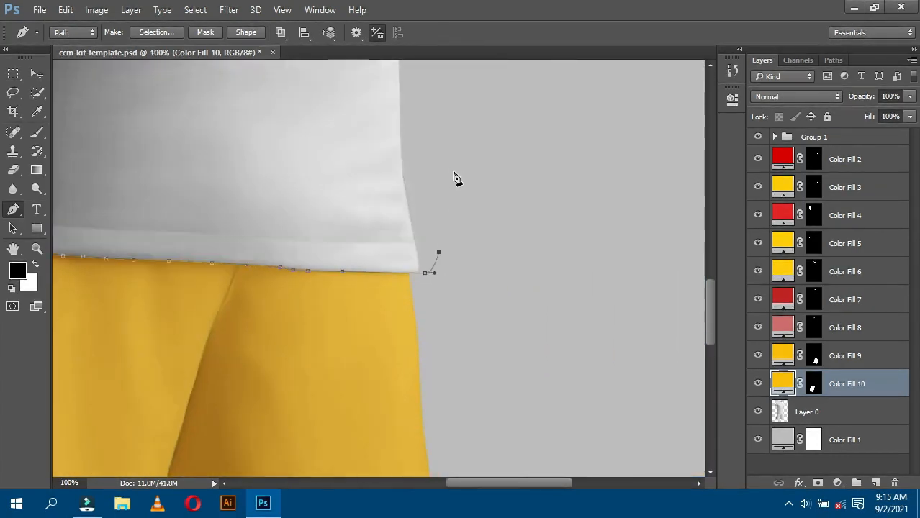
pyautogui.moveTo(451, 138); pyautogui.dragTo(458, 307)
pyautogui.click(448, 245)
pyautogui.moveTo(448, 144); pyautogui.dragTo(452, 308)
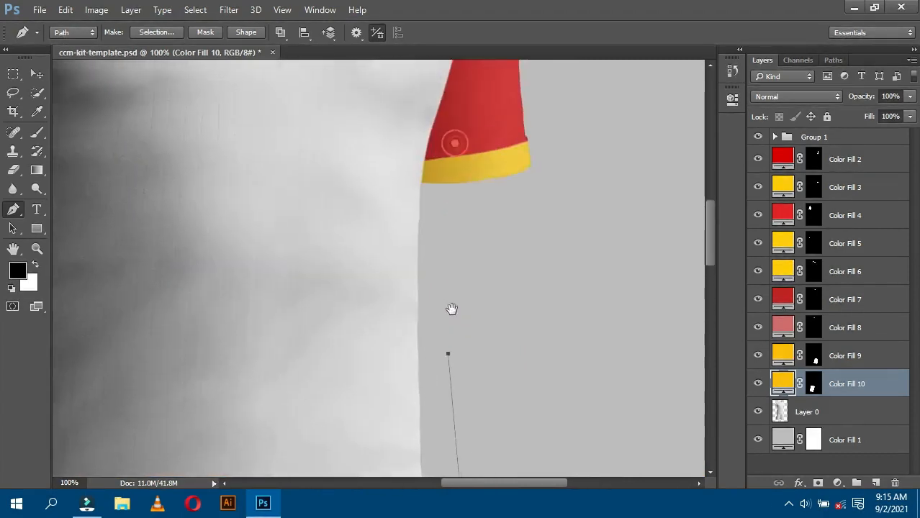
pyautogui.click(432, 272)
# Bring the path to the point where the yellow cuff meets the shirt body and trace the cuff's inner edge.
pyautogui.hotkey('ctrl', '+')
pyautogui.hotkey('ctrl', '+')
pyautogui.hotkey('ctrl', '+')
pyautogui.hotkey('ctrl', '+')
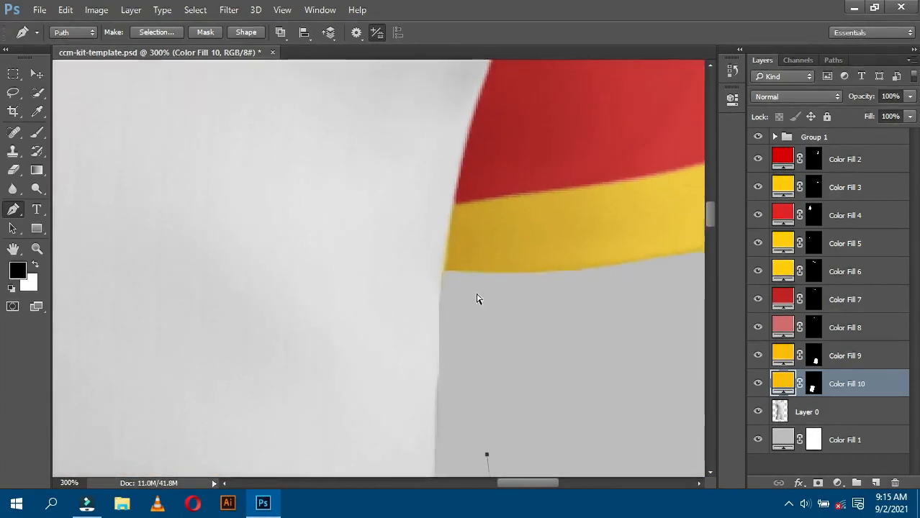
pyautogui.click(523, 302)
pyautogui.click(495, 278)
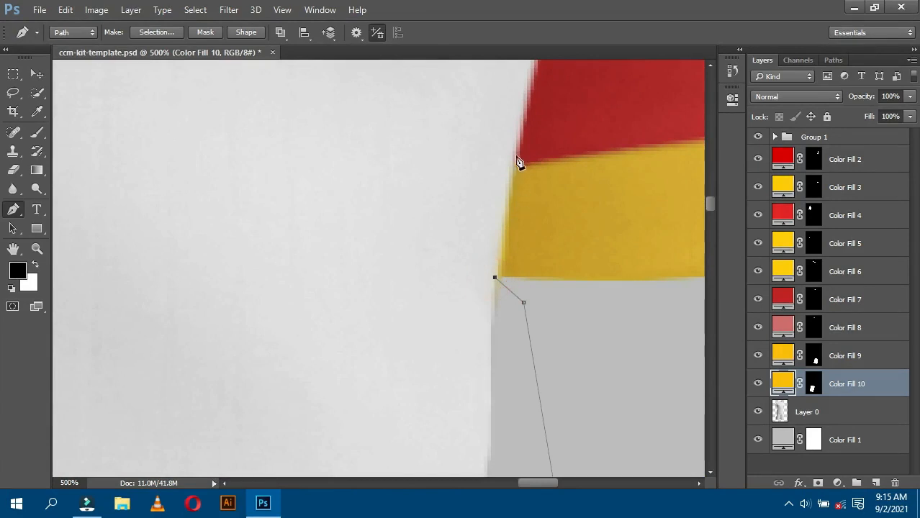
pyautogui.click(517, 155)
# Trace the lower and middle part of the seam between the shirt body and the red sleeve.
pyautogui.moveTo(540, 103); pyautogui.dragTo(493, 259)
pyautogui.click(487, 221)
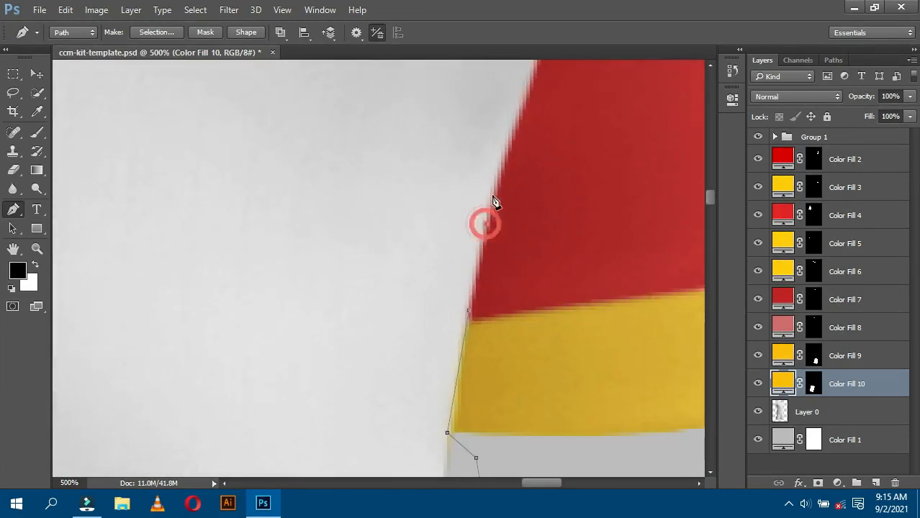
pyautogui.click(498, 164)
pyautogui.click(533, 79)
pyautogui.hotkey('ctrl', '-')
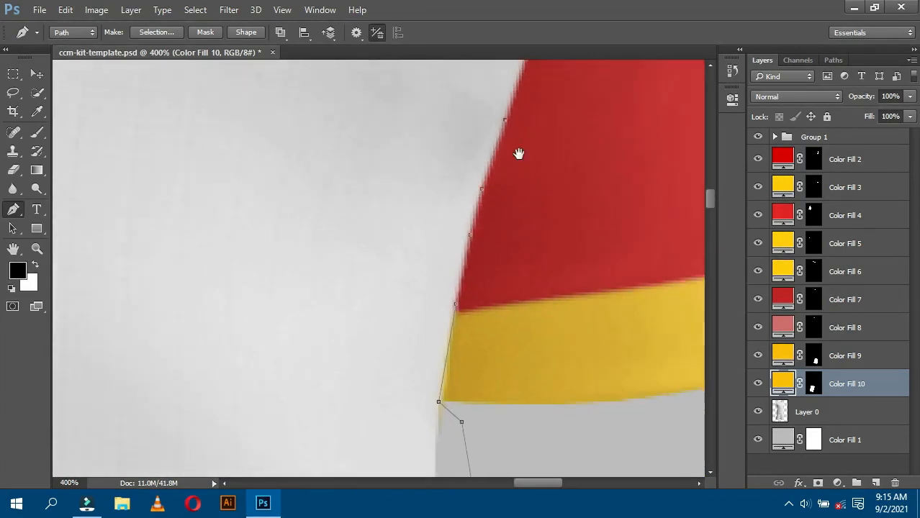
pyautogui.moveTo(518, 150); pyautogui.dragTo(476, 321)
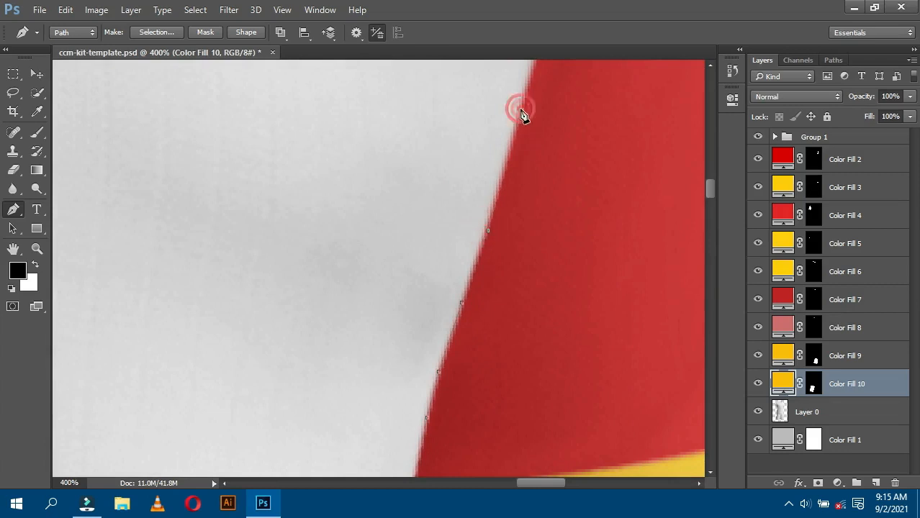
pyautogui.moveTo(494, 175); pyautogui.dragTo(454, 303)
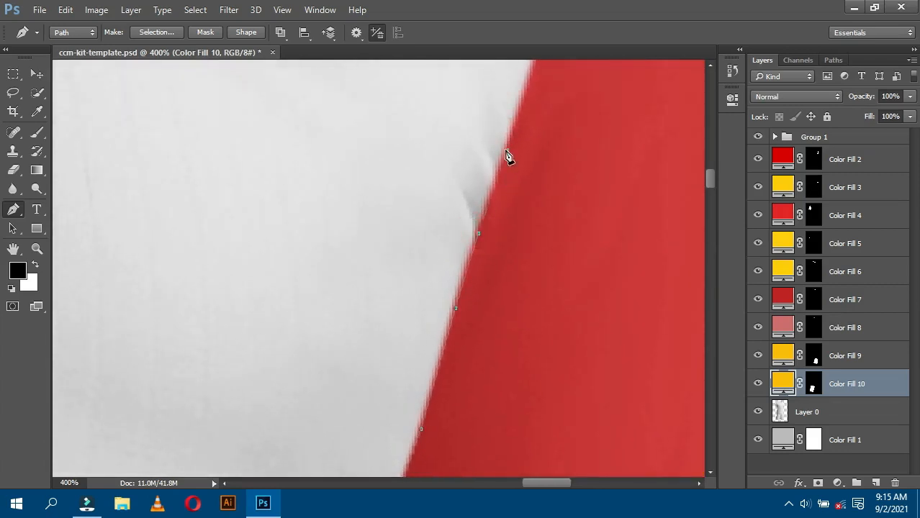
pyautogui.moveTo(507, 157); pyautogui.dragTo(469, 275)
pyautogui.click(493, 192)
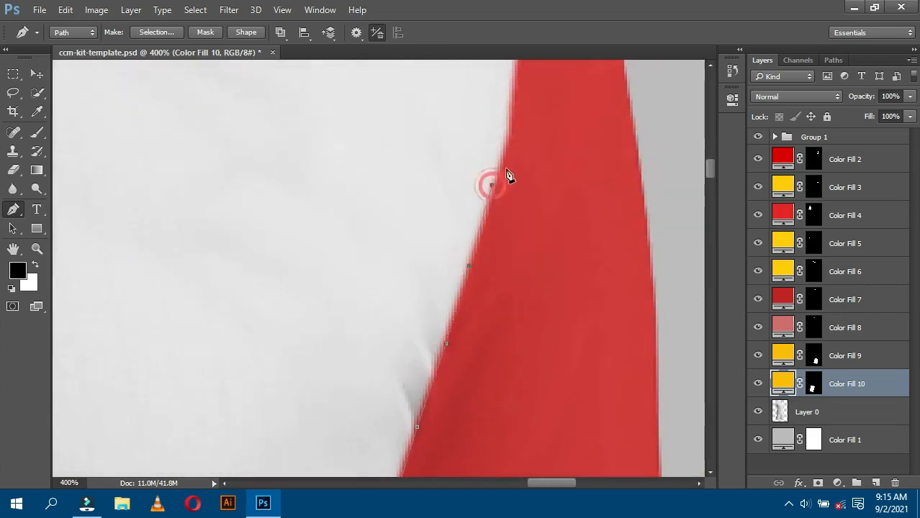
# Continue the path up the upper sleeve seam to the tip of the red sleeve at the shoulder.
pyautogui.click(508, 151)
pyautogui.moveTo(509, 103); pyautogui.dragTo(486, 301)
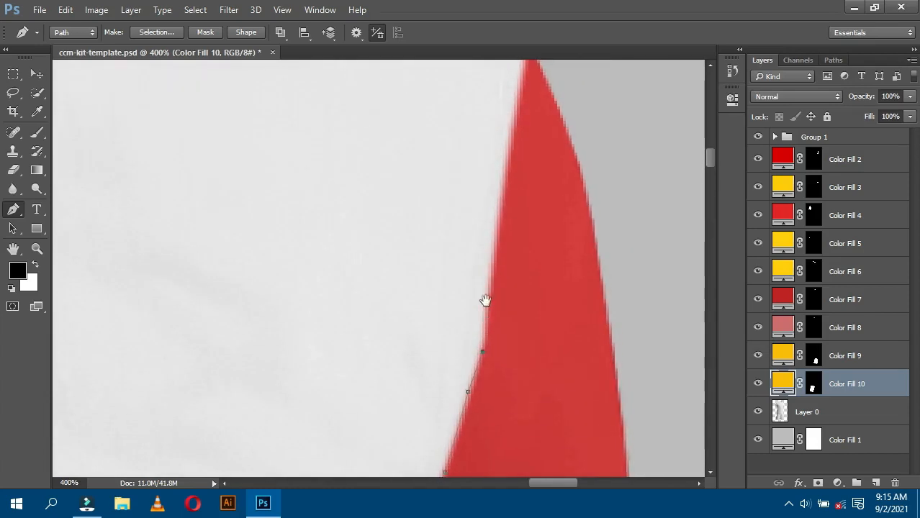
pyautogui.click(497, 243)
pyautogui.moveTo(520, 132); pyautogui.dragTo(499, 281)
pyautogui.click(493, 261)
pyautogui.click(502, 211)
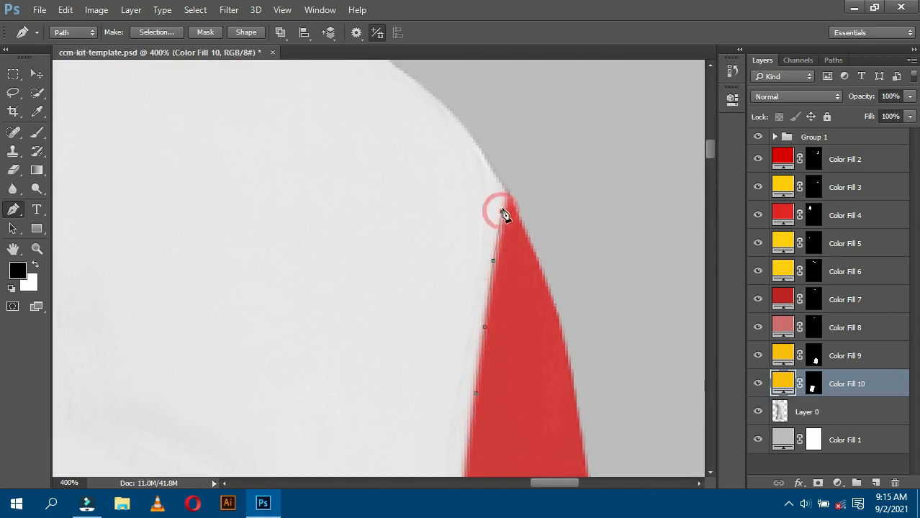
# Carry the path loosely over the background above the shoulder as far as the collar.
pyautogui.click(522, 164)
pyautogui.moveTo(507, 101); pyautogui.dragTo(557, 307)
pyautogui.moveTo(442, 170); pyautogui.dragTo(381, 136)
pyautogui.moveTo(304, 113); pyautogui.dragTo(585, 293)
pyautogui.moveTo(414, 202); pyautogui.dragTo(370, 179)
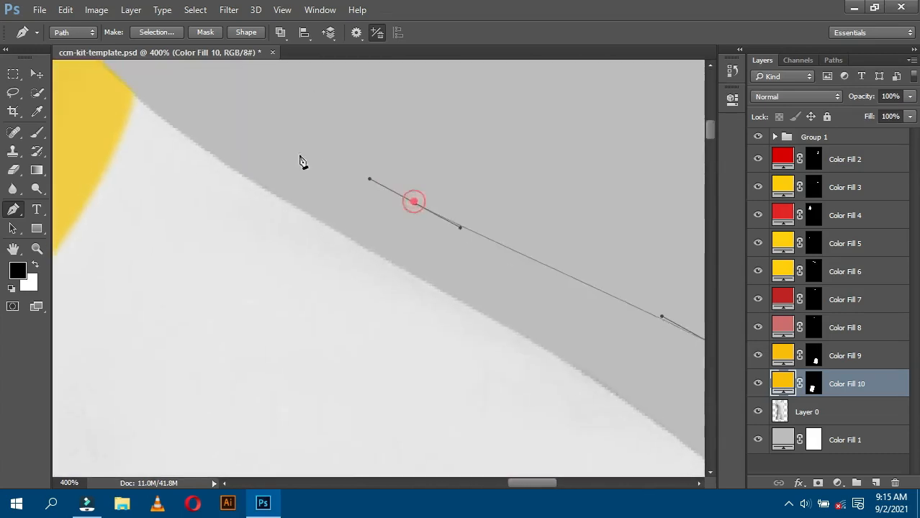
pyautogui.moveTo(260, 143); pyautogui.dragTo(575, 236)
pyautogui.click(505, 154)
# Bring the path to the collar's shoulder corner and trace the upper outer collar edge with a curved segment.
pyautogui.hotkey('ctrl', '+')
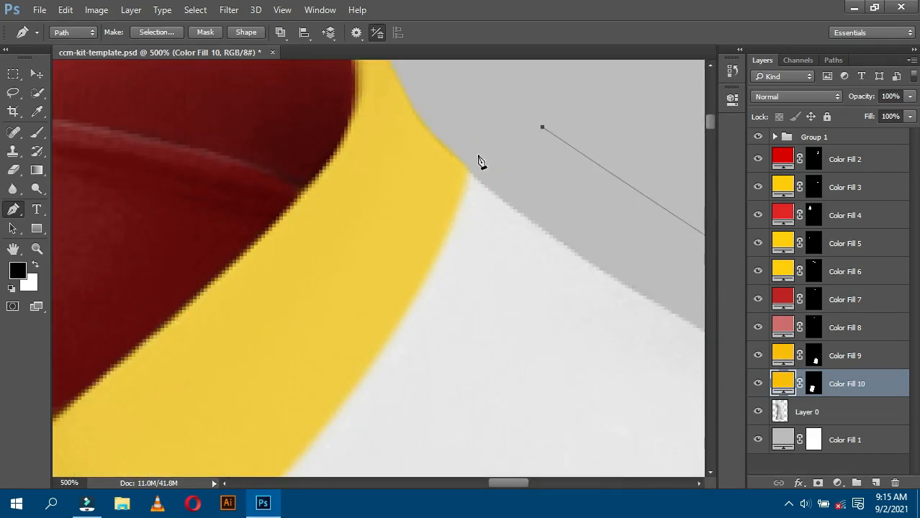
pyautogui.click(477, 155)
pyautogui.click(467, 166)
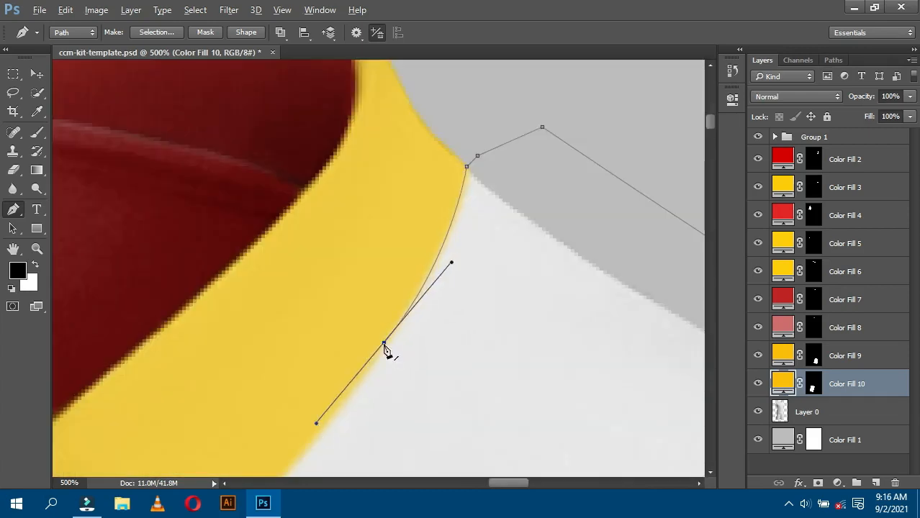
pyautogui.keyDown('alt'); pyautogui.click(384, 344); pyautogui.keyUp('alt')
pyautogui.moveTo(350, 377); pyautogui.dragTo(506, 162)
pyautogui.moveTo(379, 327); pyautogui.dragTo(297, 403)
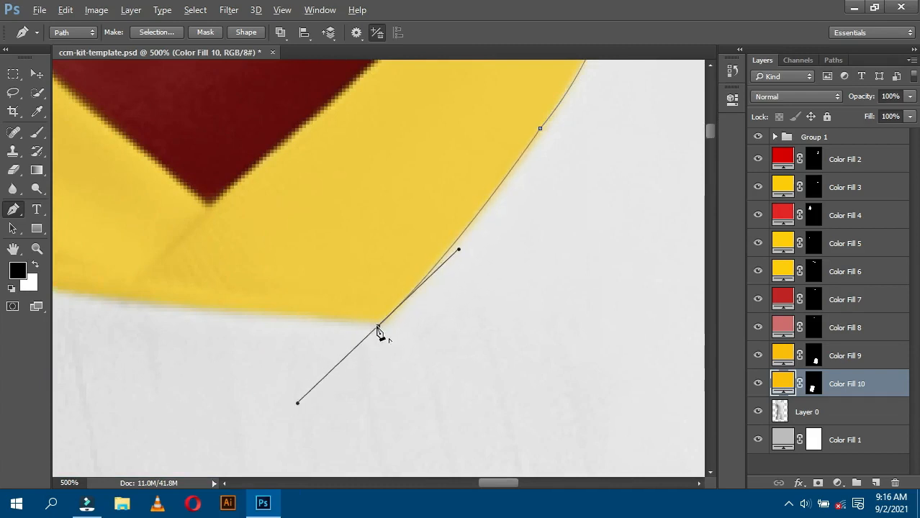
pyautogui.click(258, 319)
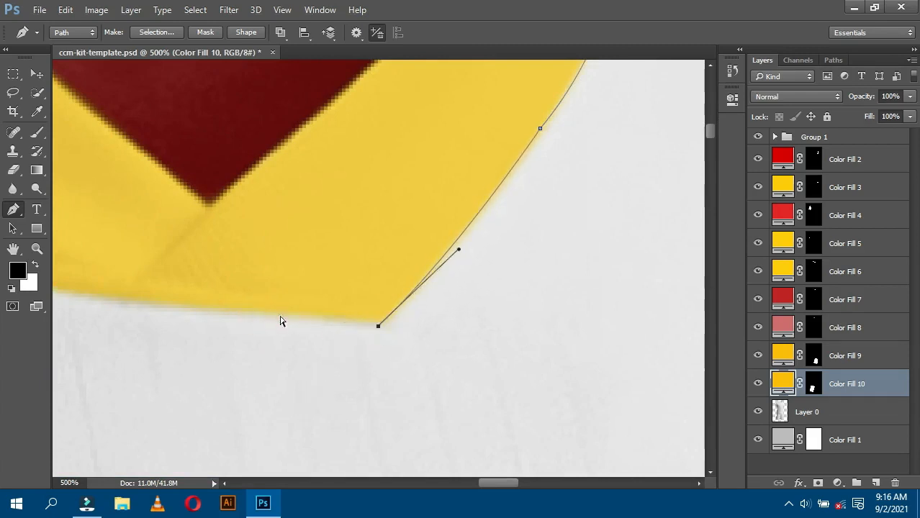
pyautogui.hotkey('ctrl', 'alt', 'z')
pyautogui.hotkey('ctrl', 'alt', 'z')
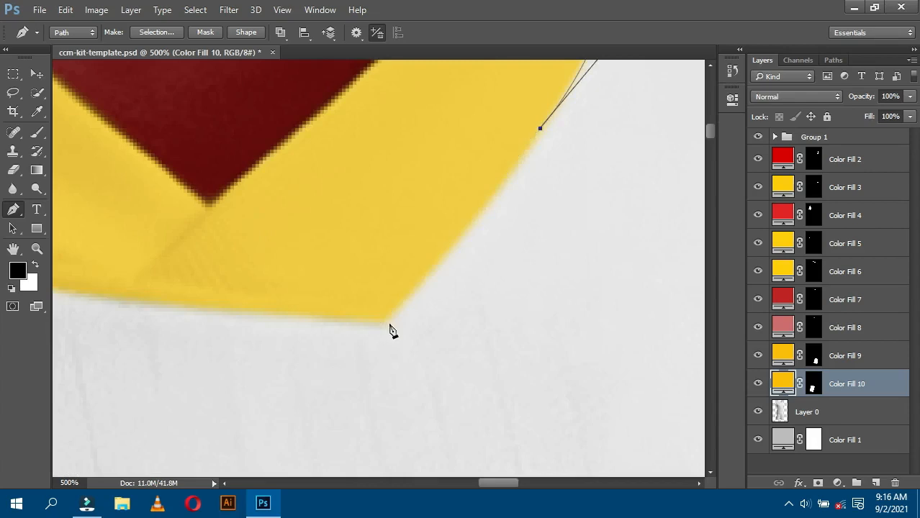
# Curve the path down to the collar's lower corner, remove the outgoing handle and trace the collar's short bottom edge.
pyautogui.moveTo(381, 323); pyautogui.dragTo(324, 376)
pyautogui.click(381, 322)
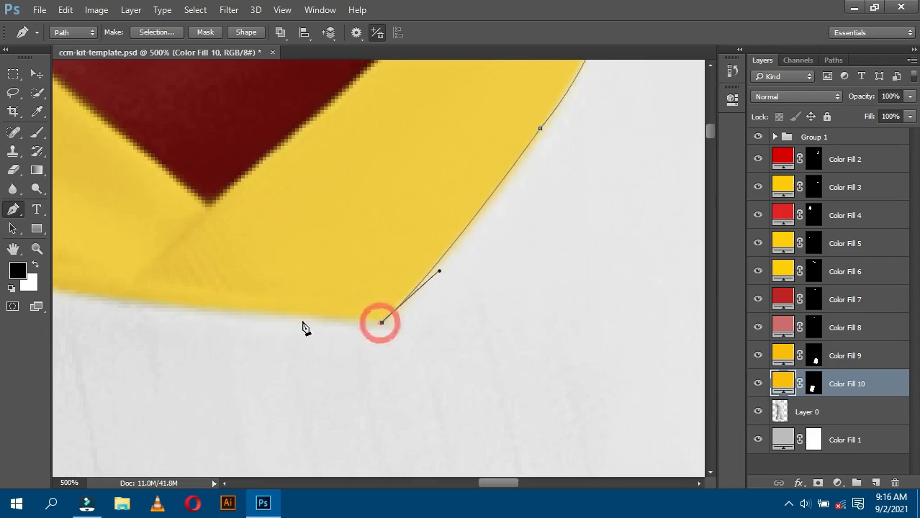
pyautogui.click(294, 316)
pyautogui.click(211, 308)
pyautogui.moveTo(168, 314); pyautogui.dragTo(550, 321)
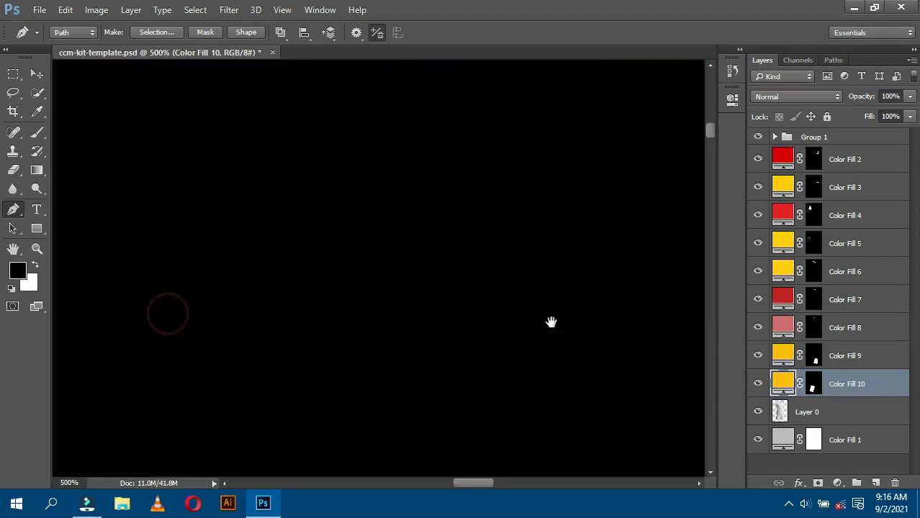
pyautogui.click(540, 322)
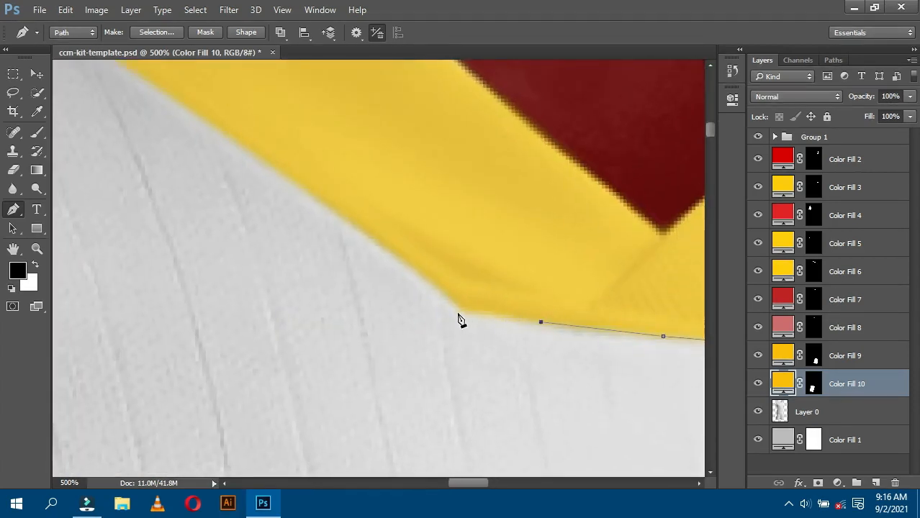
# Trace the collar's other outer edge with straight segments up to the shoulder.
pyautogui.click(349, 223)
pyautogui.moveTo(261, 185); pyautogui.dragTo(484, 323)
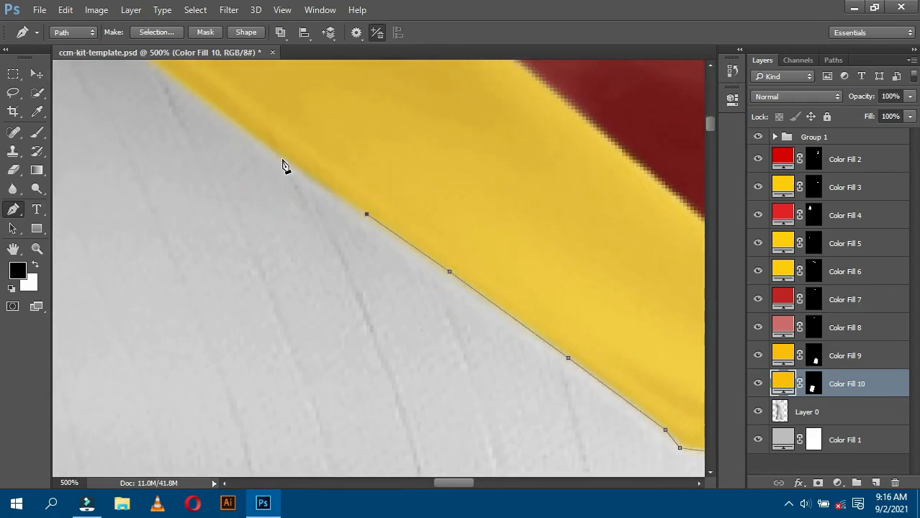
pyautogui.moveTo(304, 176); pyautogui.dragTo(564, 370)
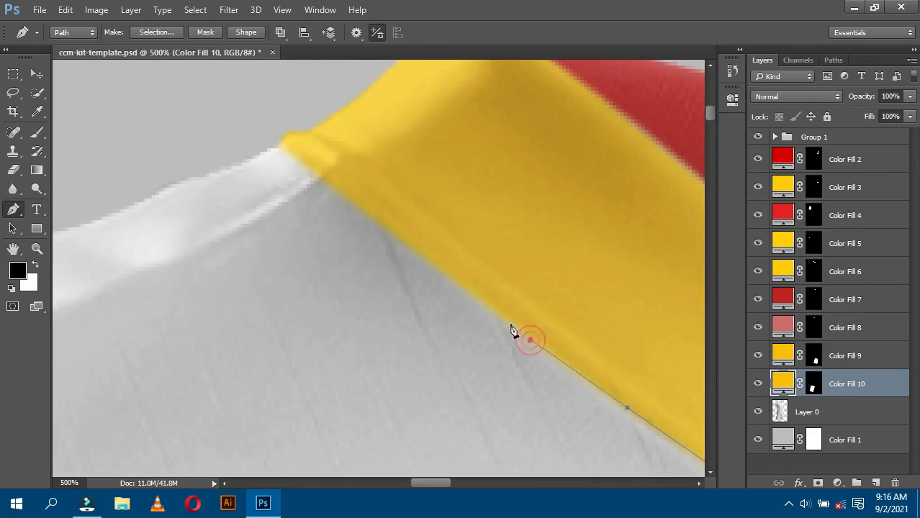
pyautogui.click(321, 178)
# Route the path over the background above the remaining shoulder and close it at the top of the sleeve seam.
pyautogui.moveTo(265, 117); pyautogui.dragTo(260, 103)
pyautogui.click(202, 100)
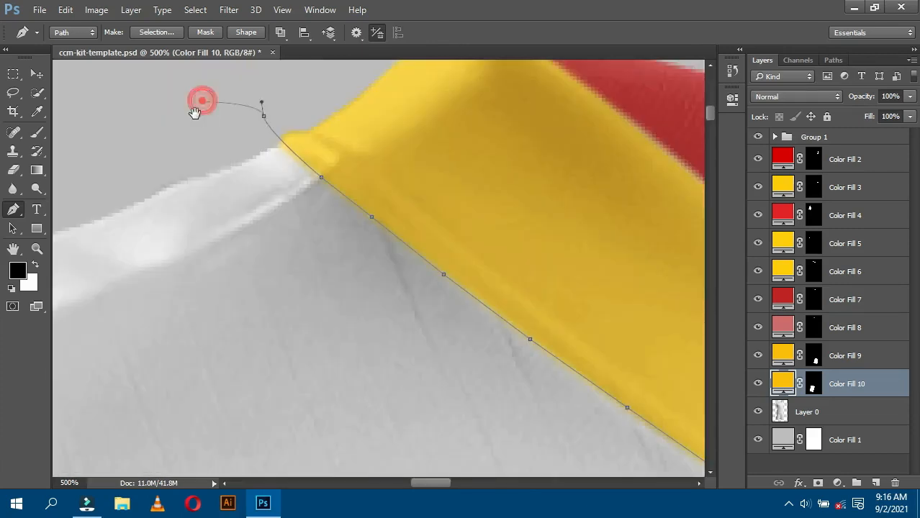
pyautogui.moveTo(195, 114); pyautogui.dragTo(605, 137)
pyautogui.click(270, 215)
pyautogui.moveTo(242, 246); pyautogui.dragTo(562, 70)
pyautogui.click(195, 210)
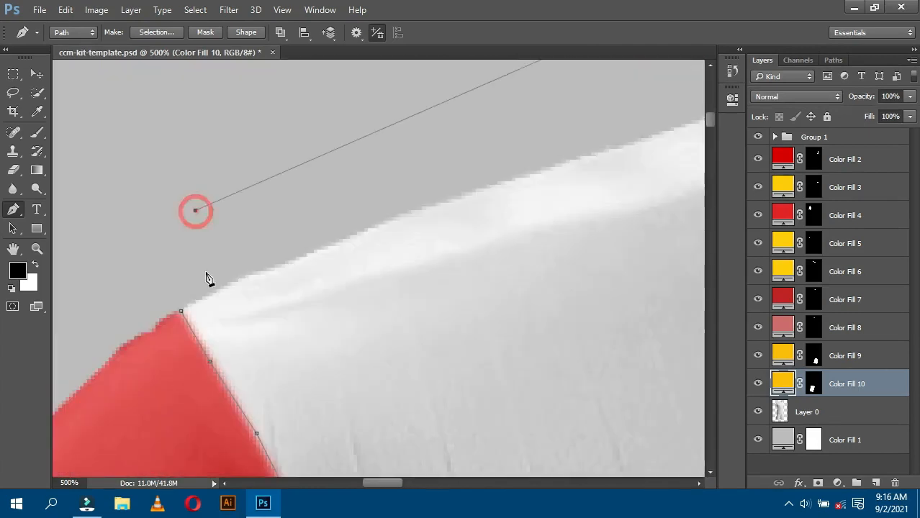
pyautogui.click(182, 311)
# Convert the closed path into a selection and trim the background out of it with Quick Selection on Layer 0.
pyautogui.scroll(-5, 456, 298)
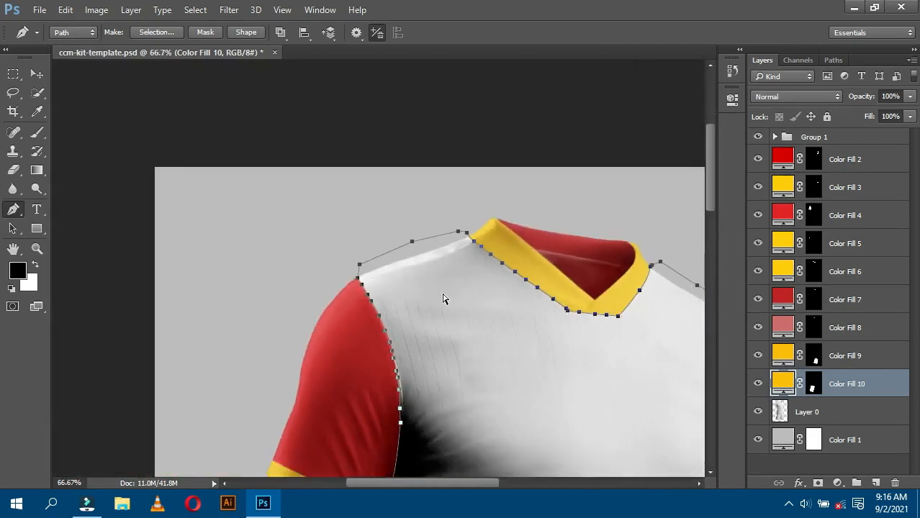
pyautogui.scroll(-3, 444, 299)
pyautogui.rightClick(382, 218)
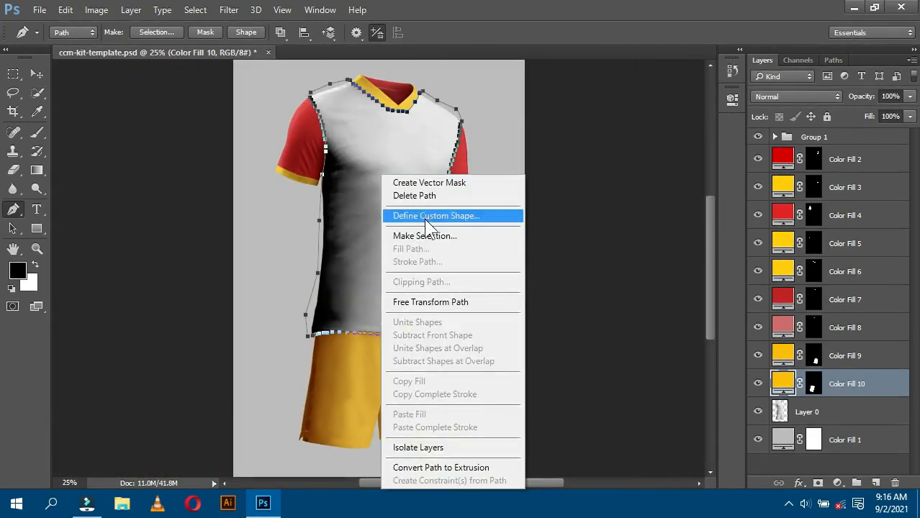
pyautogui.click(425, 238)
pyautogui.click(537, 135)
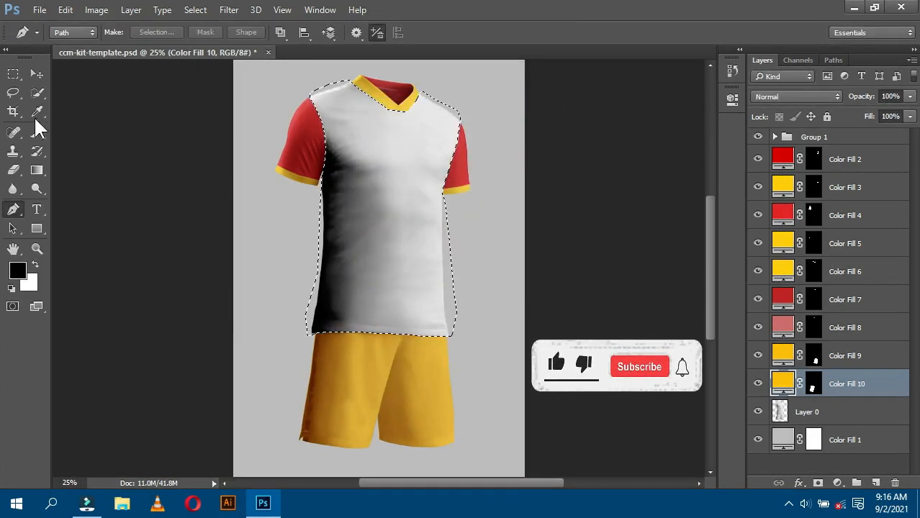
pyautogui.click(37, 92)
pyautogui.click(867, 413)
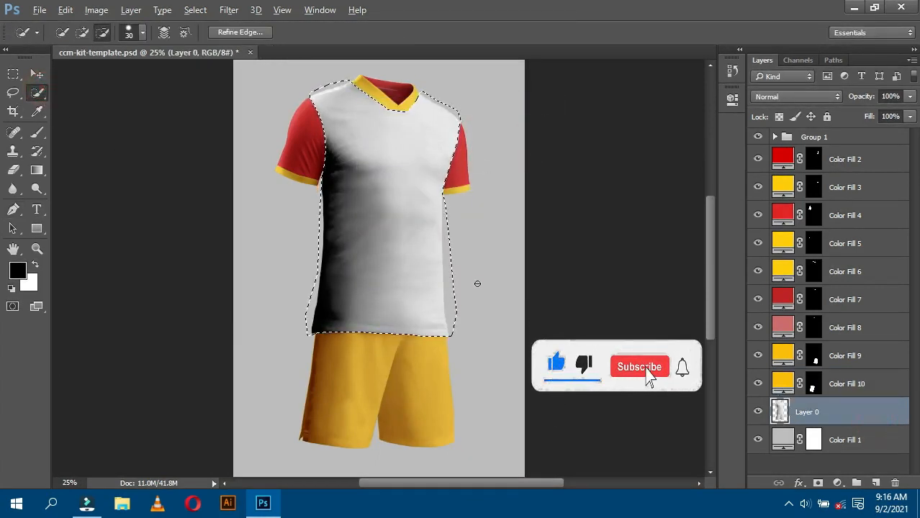
# Add a solid color fill layer from the shirt body selection above Layer 0, using a red like the sleeves.
pyautogui.click(838, 483)
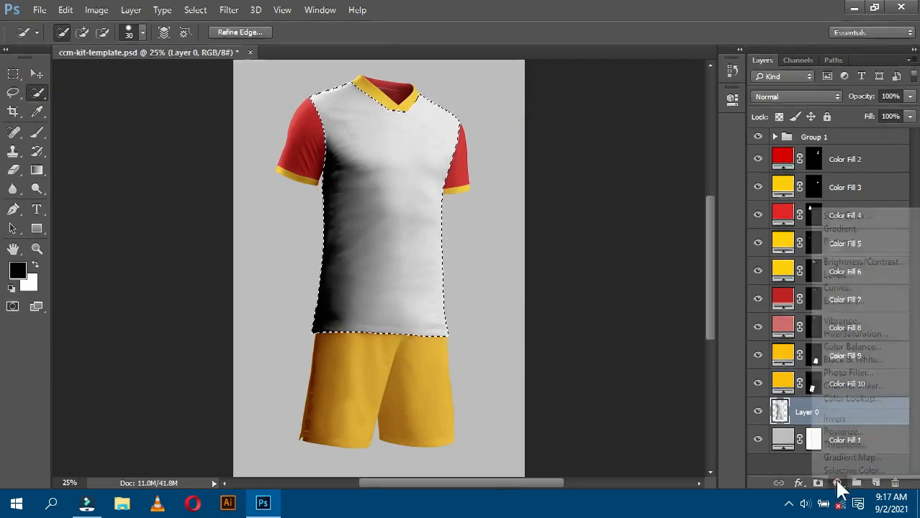
pyautogui.click(844, 216)
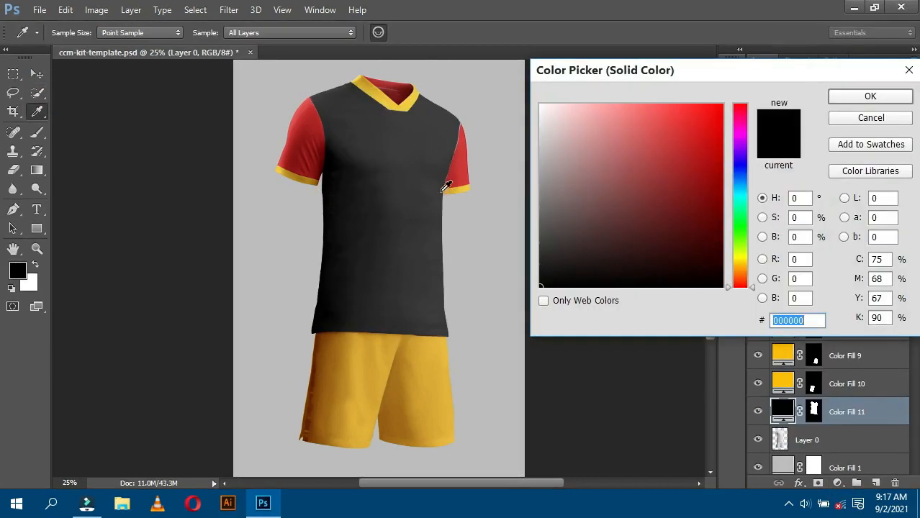
pyautogui.moveTo(611, 207); pyautogui.dragTo(519, 310)
pyautogui.click(433, 360)
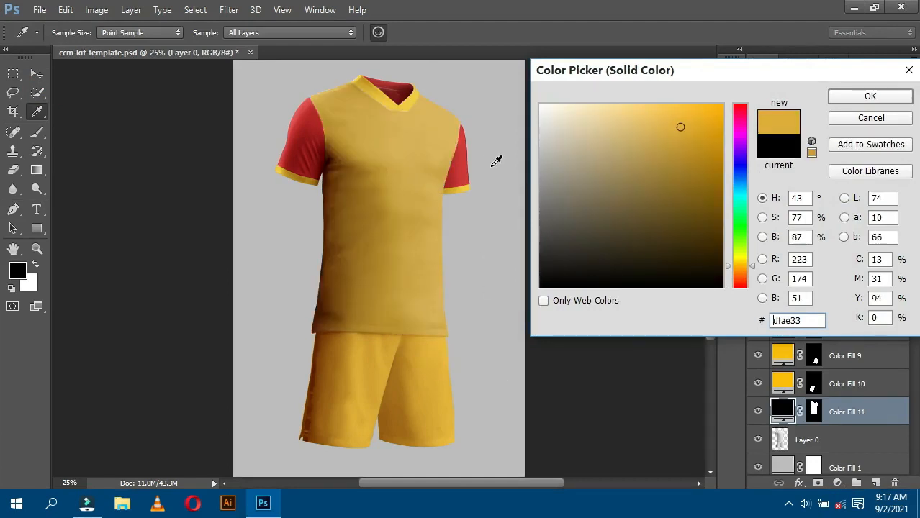
pyautogui.click(469, 154)
pyautogui.moveTo(677, 144)
pyautogui.mouseDown()
pyautogui.moveTo(704, 117)
pyautogui.moveTo(729, 115)
pyautogui.mouseUp()
pyautogui.click(708, 125)
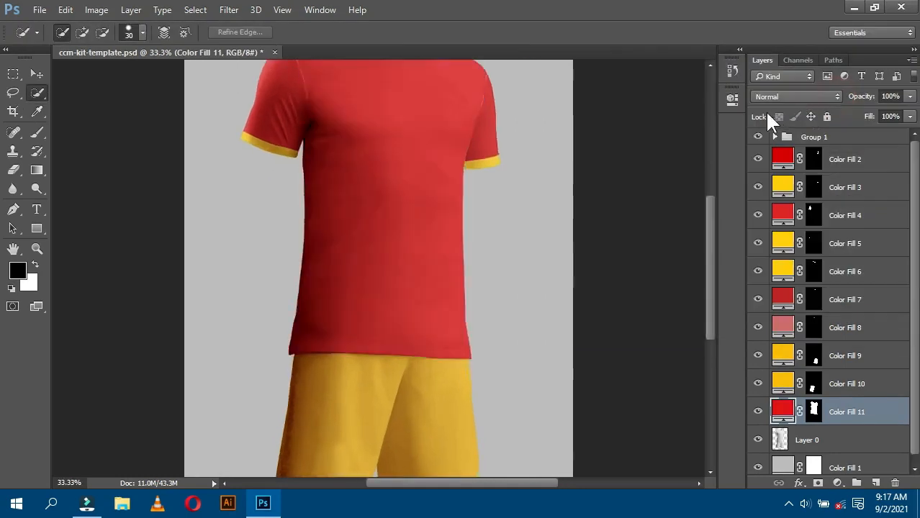
# Shift the mask of Color Fill 2 toward the shirt body to cover the light gap along the far sleeve seam.
pyautogui.hotkey('ctrl', '+')
pyautogui.moveTo(587, 128); pyautogui.dragTo(556, 269)
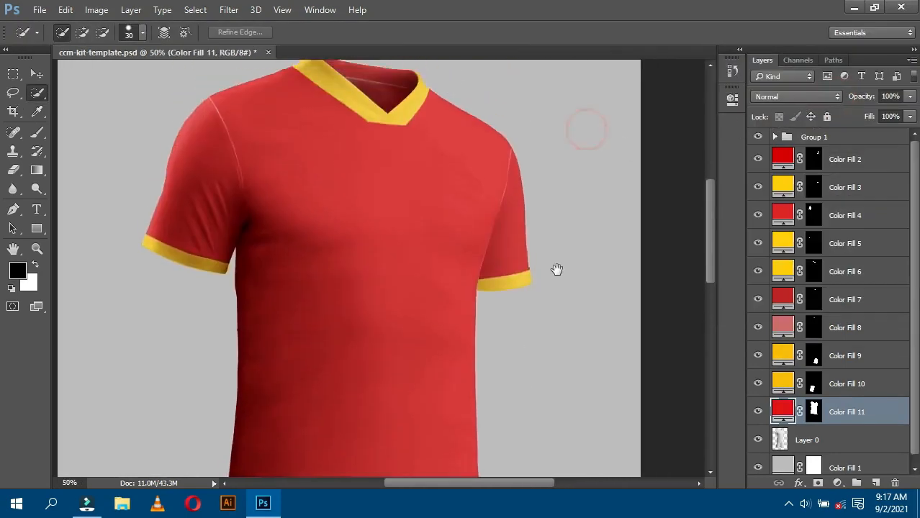
pyautogui.hotkey('ctrl', '+')
pyautogui.hotkey('ctrl', '+')
pyautogui.moveTo(622, 182); pyautogui.dragTo(527, 223)
pyautogui.hotkey('ctrl', '+')
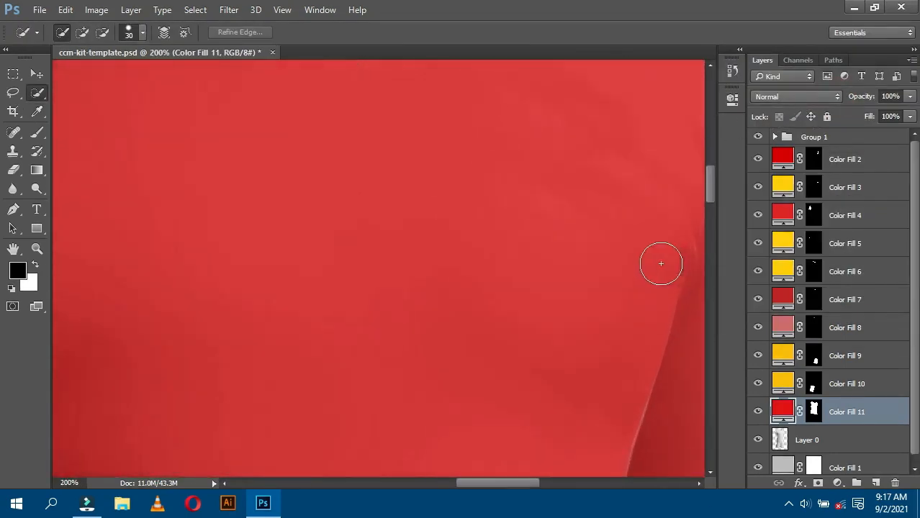
pyautogui.moveTo(589, 241); pyautogui.dragTo(291, 352)
pyautogui.hotkey('ctrl', '+')
pyautogui.moveTo(488, 177); pyautogui.dragTo(479, 266)
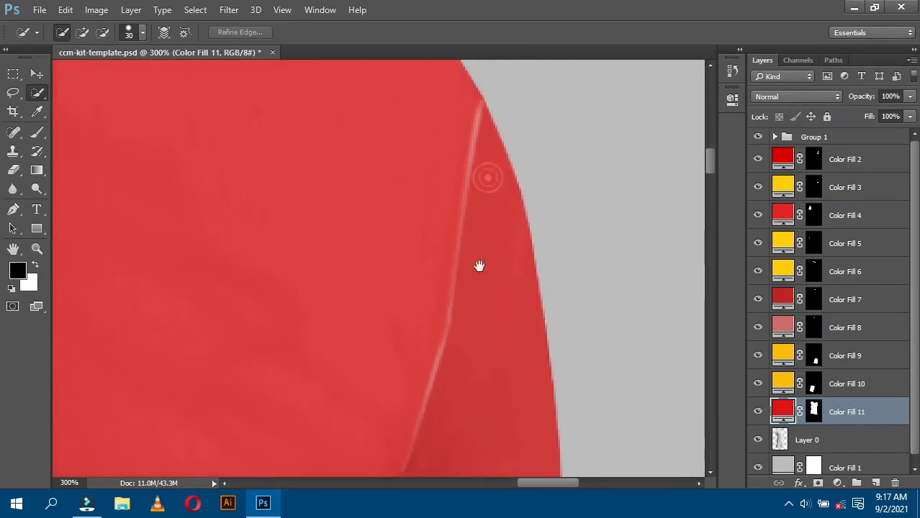
pyautogui.click(10, 75)
pyautogui.click(37, 74)
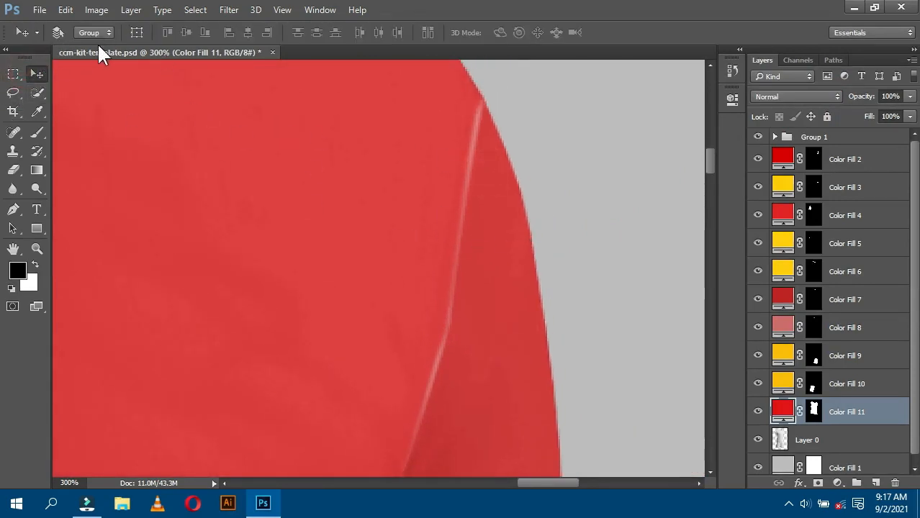
pyautogui.moveTo(490, 225); pyautogui.dragTo(459, 225)
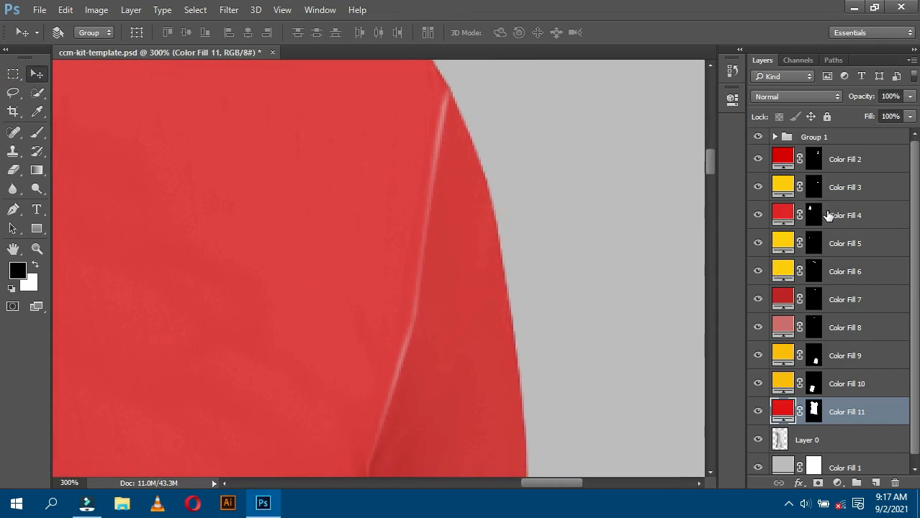
pyautogui.click(758, 159)
pyautogui.click(758, 159)
pyautogui.click(812, 160)
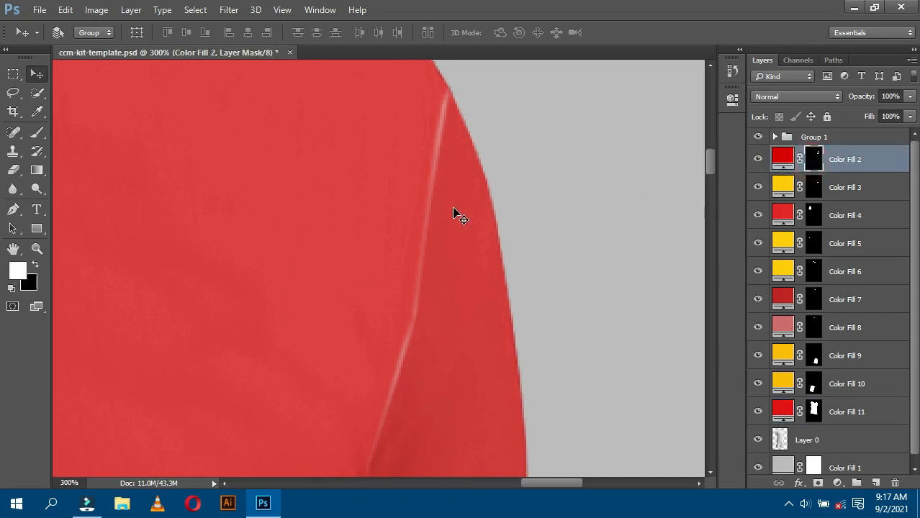
pyautogui.moveTo(456, 218); pyautogui.dragTo(454, 241)
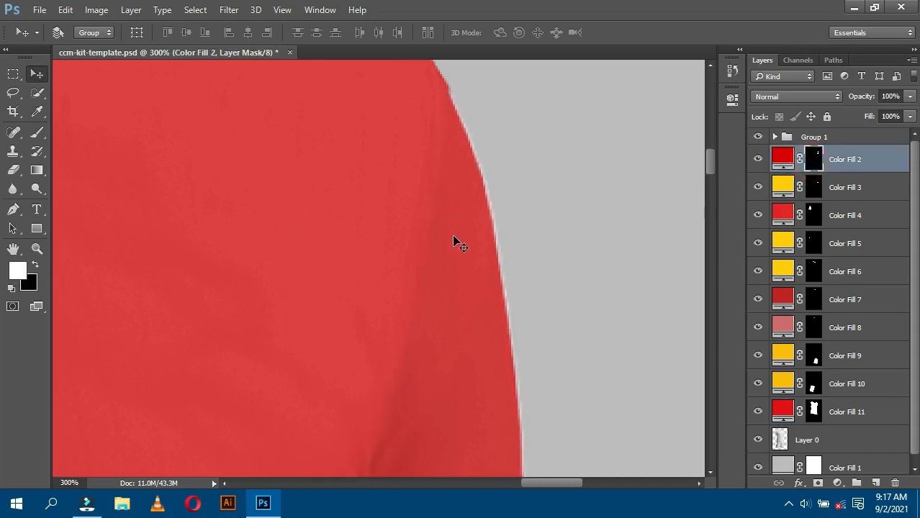
# Move the yellow cuff fill, Color Fill 3, slightly up to close the white gap below the far sleeve.
pyautogui.scroll(-6, 456, 245)
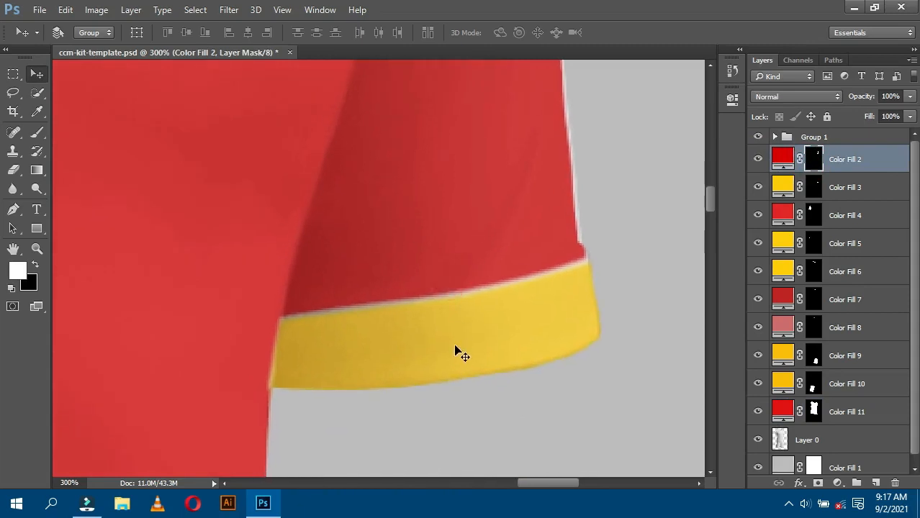
pyautogui.click(841, 188)
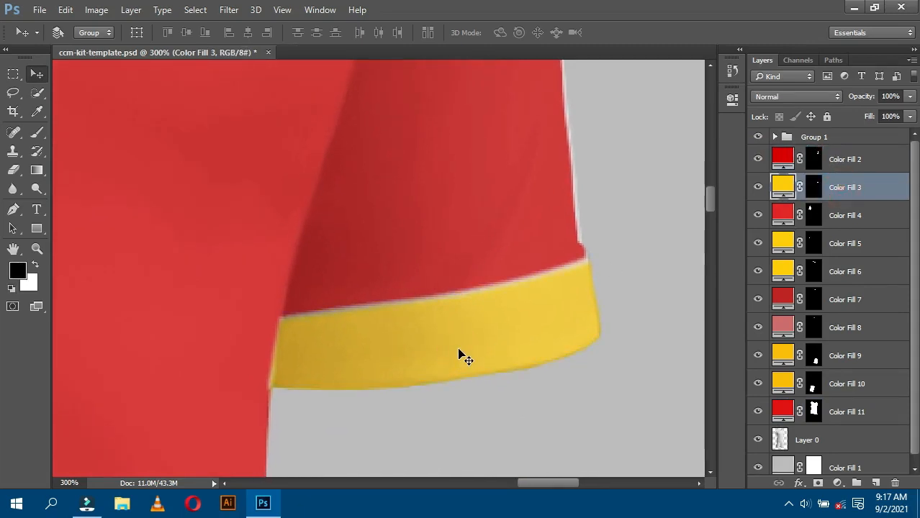
pyautogui.hotkey('ctrl', 't')
pyautogui.moveTo(433, 251); pyautogui.dragTo(431, 242)
pyautogui.press('Return')
# Nudge the Color Fill 2 mask outward to cover the white fringe along the sleeve's outer edge.
pyautogui.moveTo(520, 174); pyautogui.dragTo(423, 285)
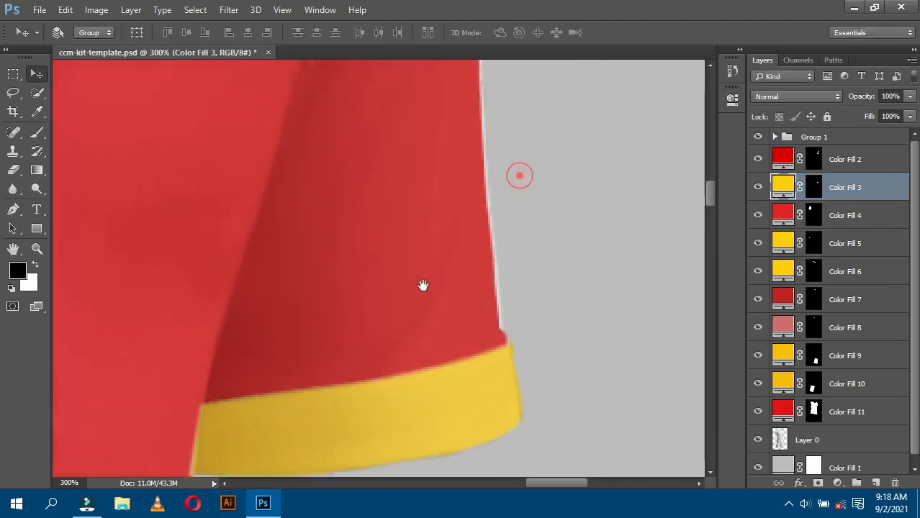
pyautogui.click(811, 157)
pyautogui.hotkey('ctrl', 't')
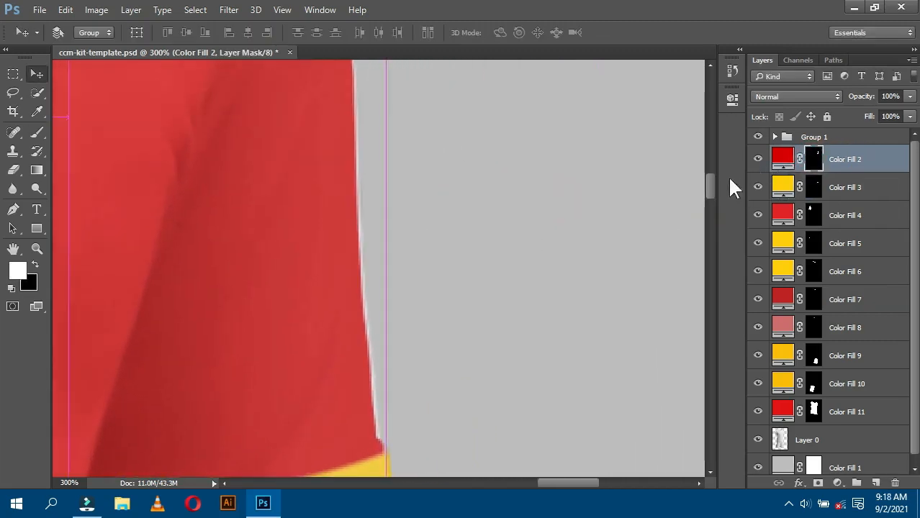
pyautogui.moveTo(386, 204); pyautogui.dragTo(386, 201)
pyautogui.press('Return')
pyautogui.moveTo(382, 142); pyautogui.dragTo(382, 271)
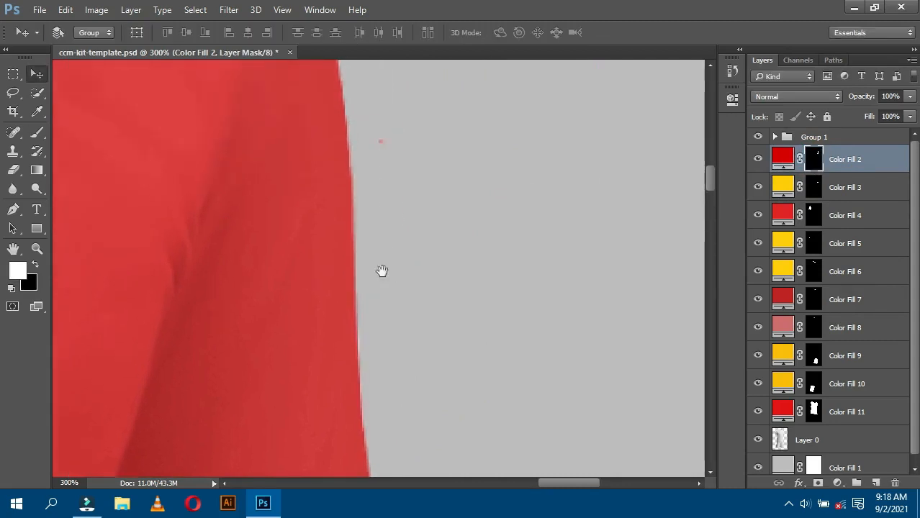
pyautogui.moveTo(370, 181); pyautogui.dragTo(400, 326)
# Rename the layer group Group 1 as "sha ef".
pyautogui.hotkey('ctrl', '-')
pyautogui.hotkey('ctrl', '-')
pyautogui.hotkey('ctrl', '-')
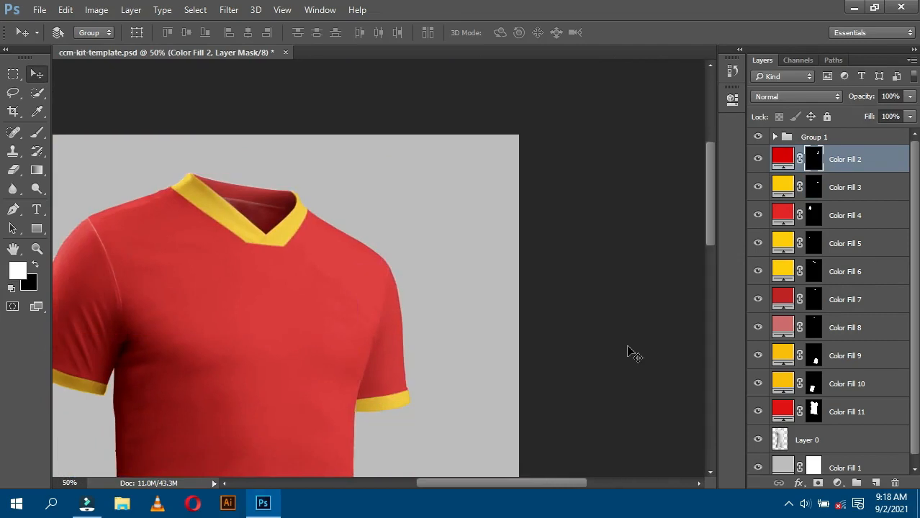
pyautogui.hotkey('ctrl', '-')
pyautogui.hotkey('ctrl', '-')
pyautogui.hotkey('ctrl', '-')
pyautogui.hotkey('ctrl', '-')
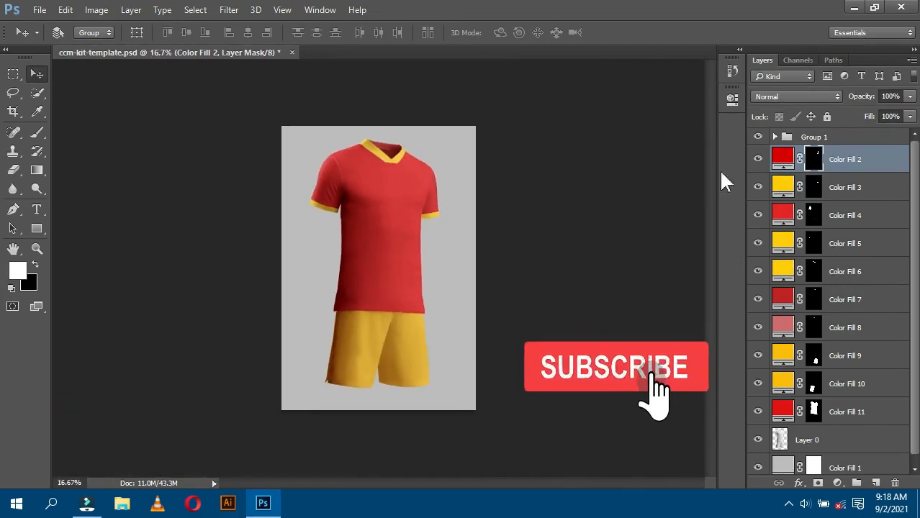
pyautogui.doubleClick(816, 137)
pyautogui.write('sha ef')
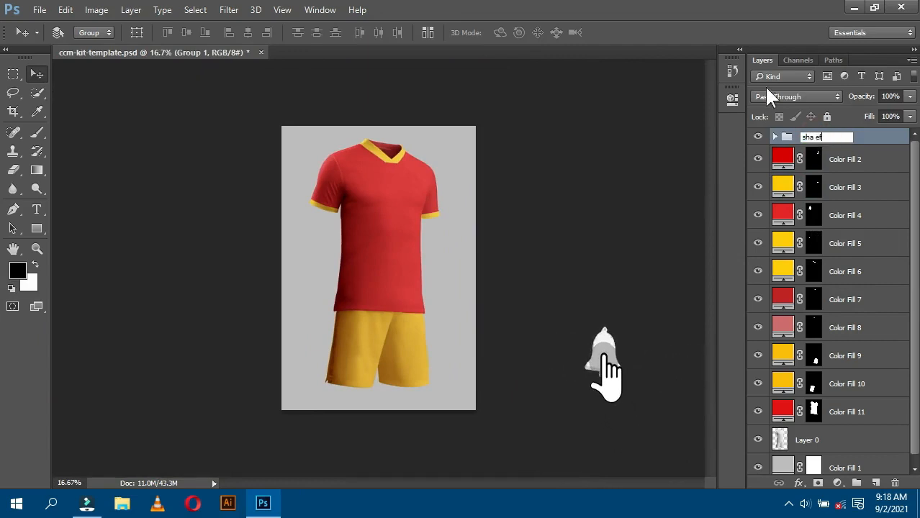
pyautogui.click(699, 183)
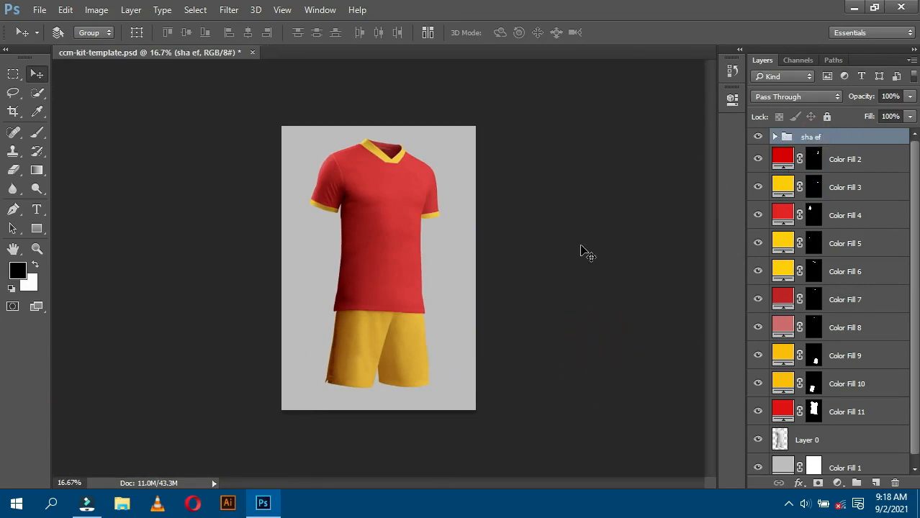
# Draw a 942 × 1536 px rectangle over the shirt body above Color Fill 11 and color it white (ffffff).
pyautogui.scroll(2, 550, 243)
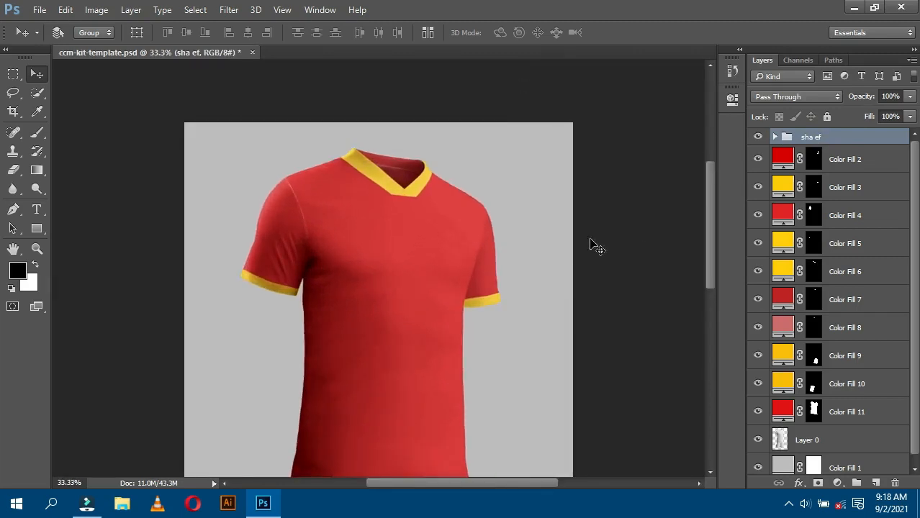
pyautogui.scroll(1, 643, 240)
pyautogui.scroll(-3, 641, 240)
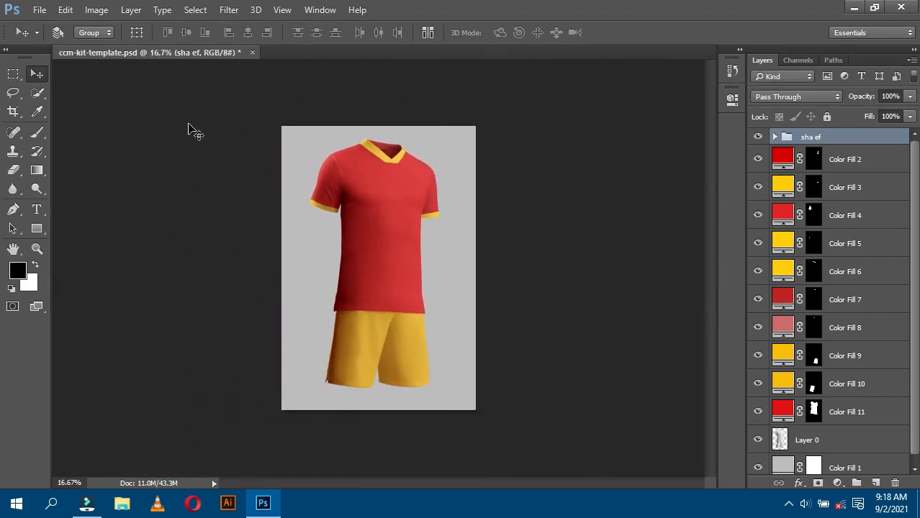
pyautogui.click(854, 412)
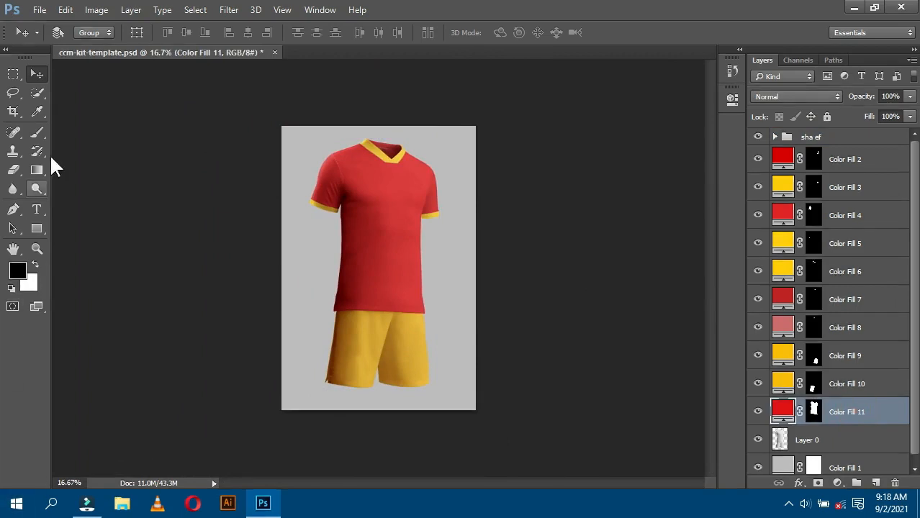
pyautogui.click(37, 229)
pyautogui.moveTo(320, 141); pyautogui.dragTo(434, 325)
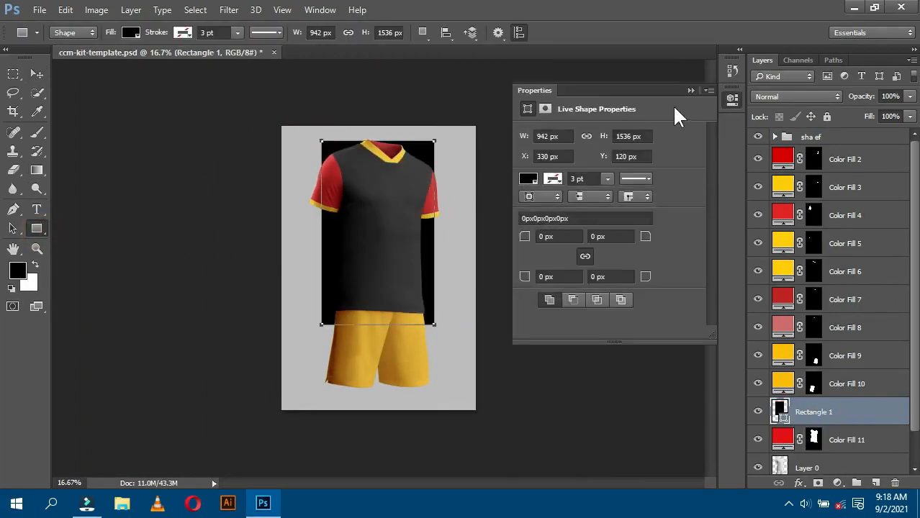
pyautogui.click(691, 92)
pyautogui.doubleClick(784, 416)
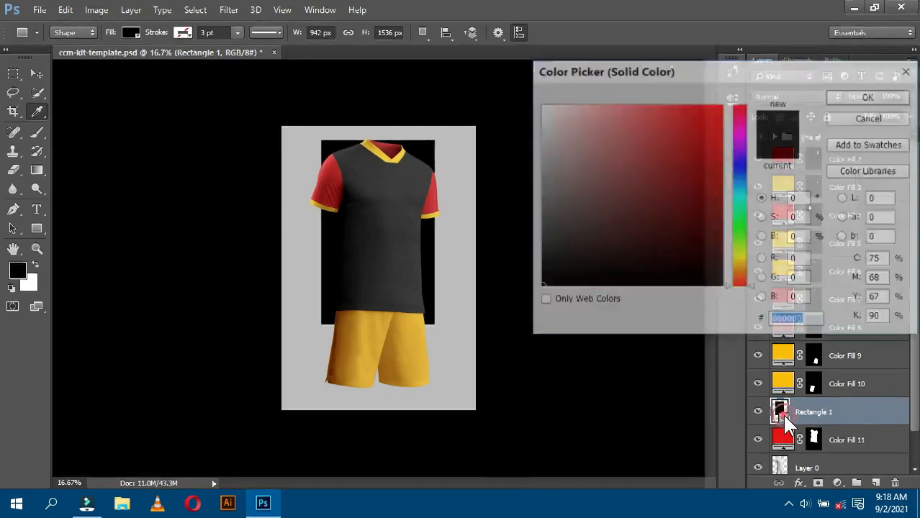
pyautogui.click(542, 107)
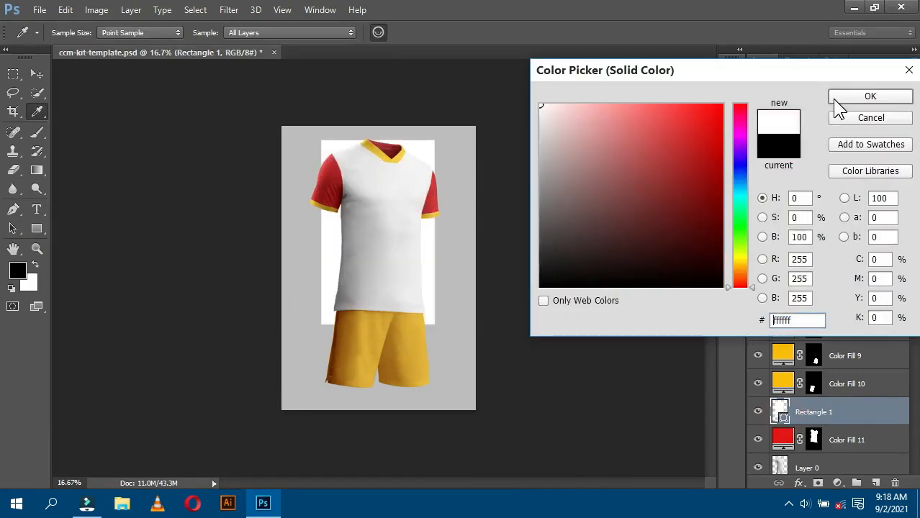
pyautogui.click(836, 99)
# Convert the white rectangle to a smart object and clip it to Color Fill 11.
pyautogui.rightClick(802, 418)
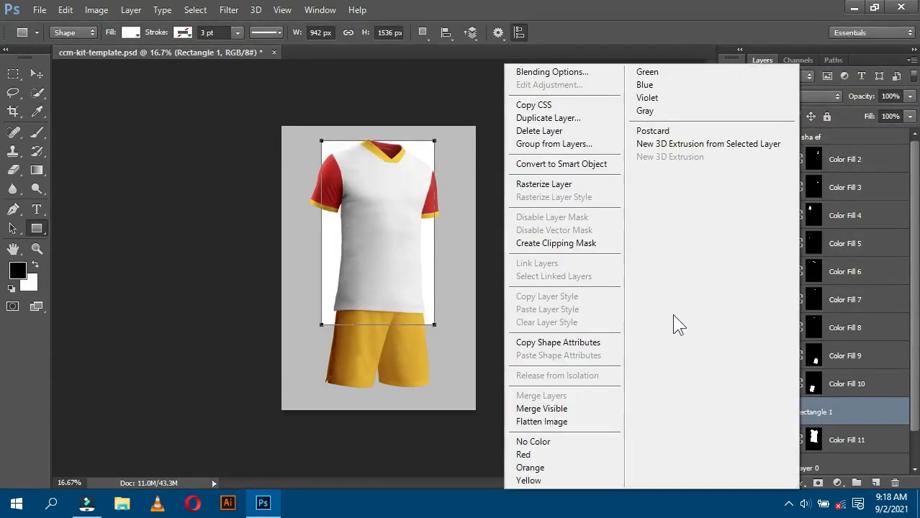
pyautogui.click(576, 161)
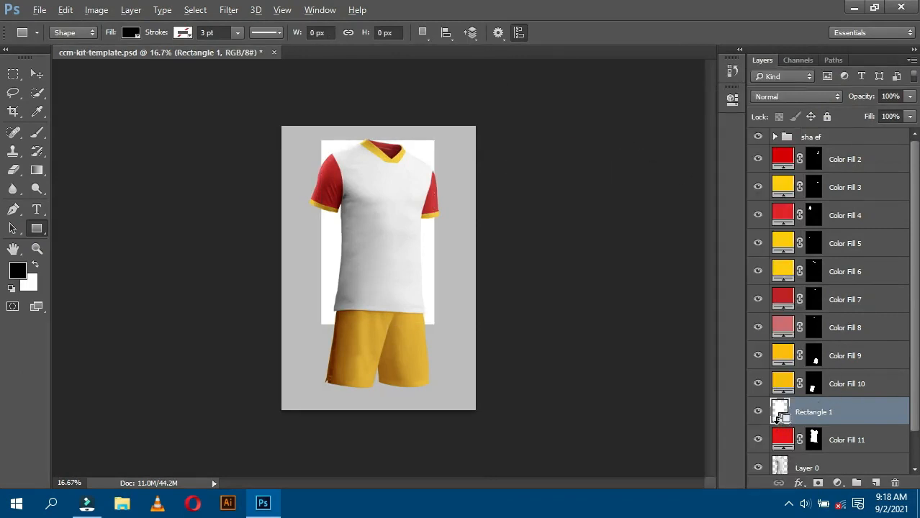
pyautogui.hotkey('ctrl', 'alt', 'g')
# Empty the Rectangle 1 smart object by deleting its white shape, save and close it, and check Color Fill 11 by toggling its visibility.
pyautogui.doubleClick(792, 419)
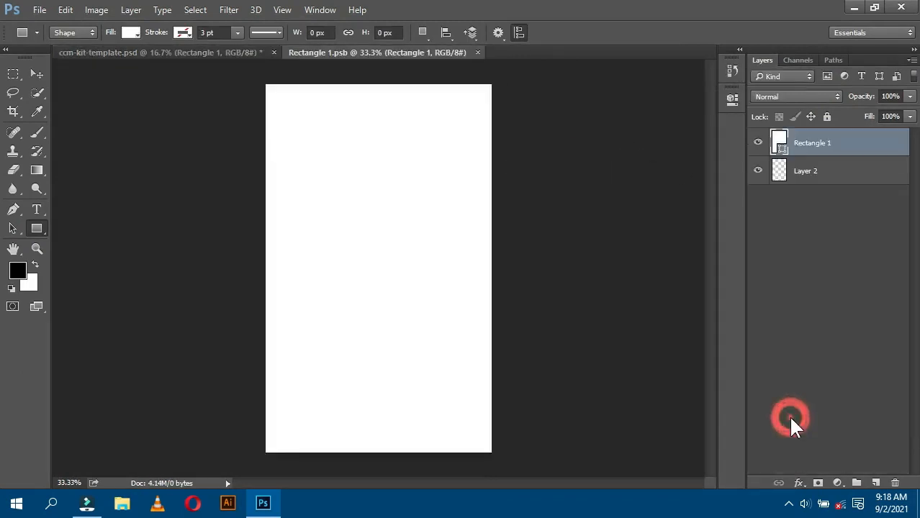
pyautogui.click(809, 349)
pyautogui.click(812, 145)
pyautogui.press('Delete')
pyautogui.click(877, 429)
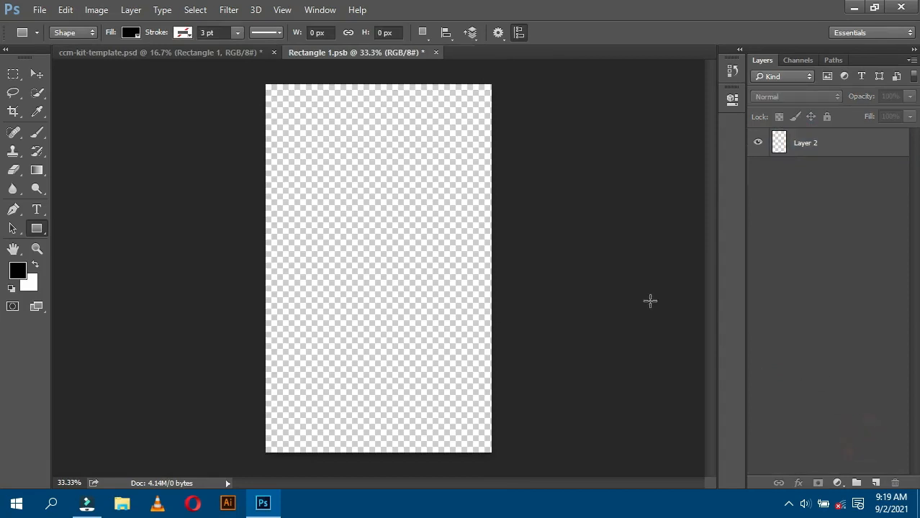
pyautogui.click(436, 53)
pyautogui.click(408, 204)
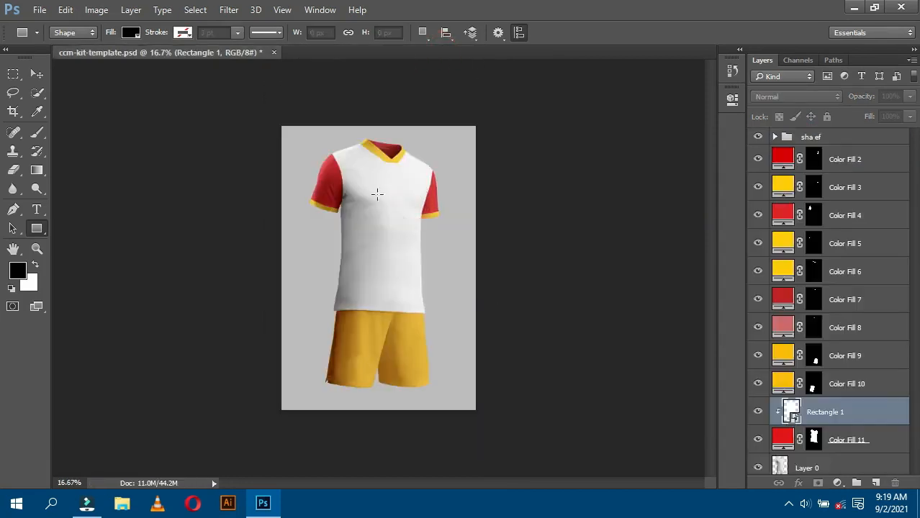
pyautogui.click(757, 440)
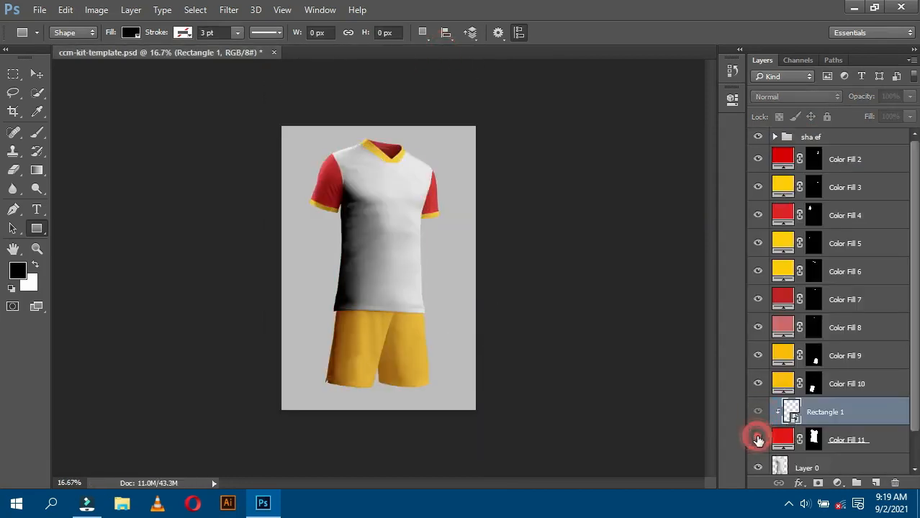
pyautogui.click(758, 439)
# Draw a black 510 × 723 px rectangle above Color Fill 9, covering the shorts leg that this fill colors.
pyautogui.hotkey('ctrl', '+')
pyautogui.hotkey('ctrl', '+')
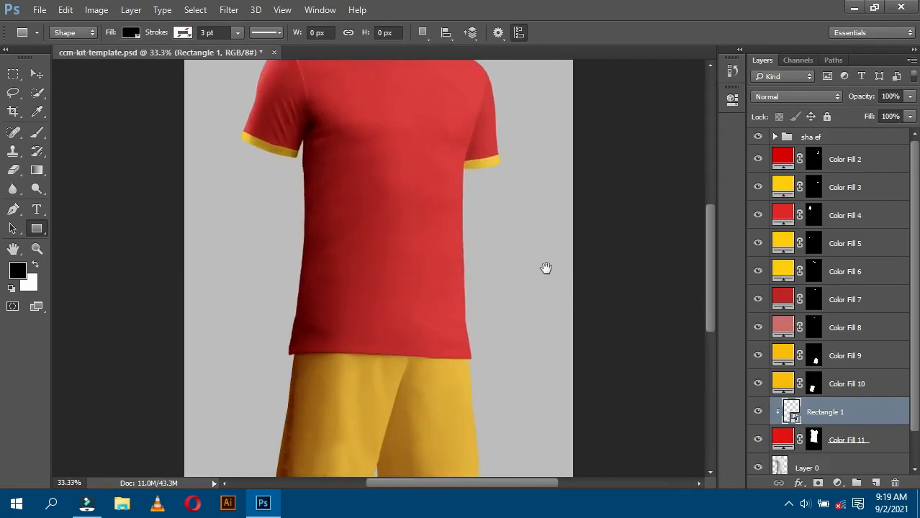
pyautogui.click(855, 358)
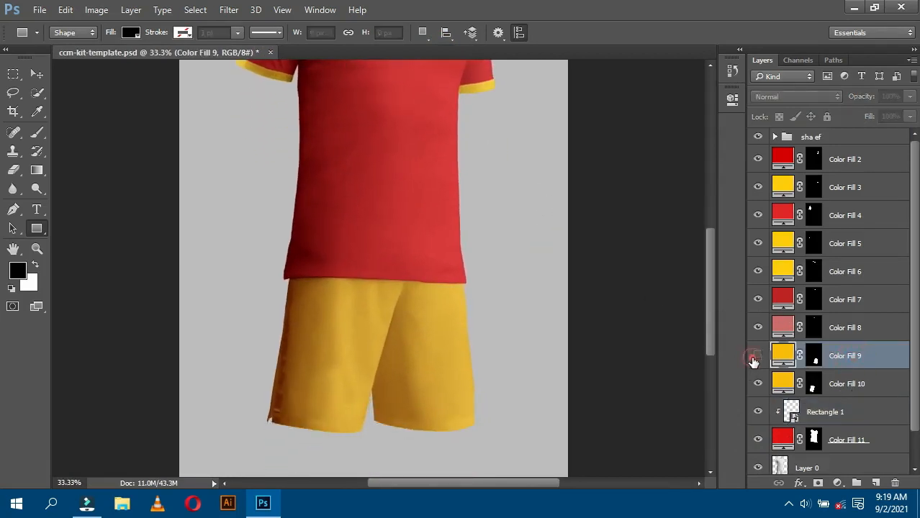
pyautogui.click(757, 356)
pyautogui.click(757, 355)
pyautogui.moveTo(365, 267)
pyautogui.mouseDown()
pyautogui.moveTo(472, 400)
pyautogui.moveTo(488, 438)
pyautogui.mouseUp()
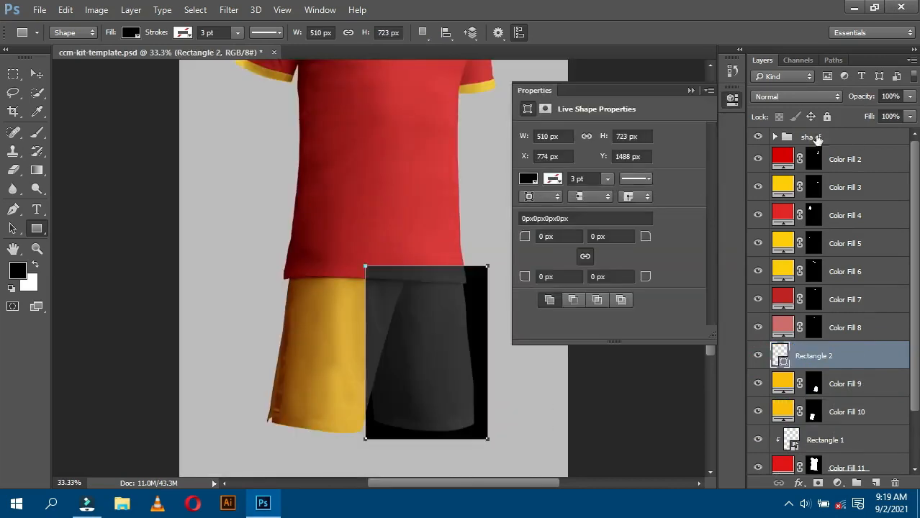
# Convert the black Rectangle 2 layer to a smart object and clip it to Color Fill 9.
pyautogui.click(690, 90)
pyautogui.rightClick(821, 365)
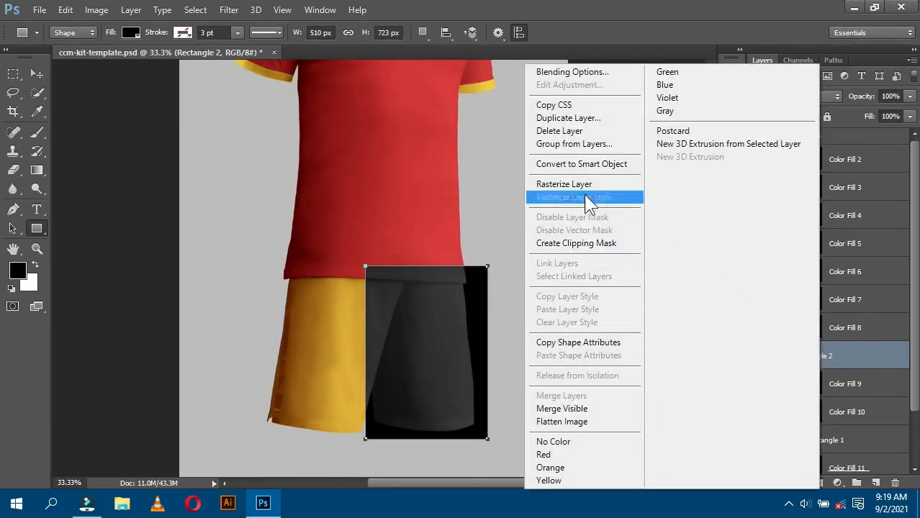
pyautogui.click(578, 163)
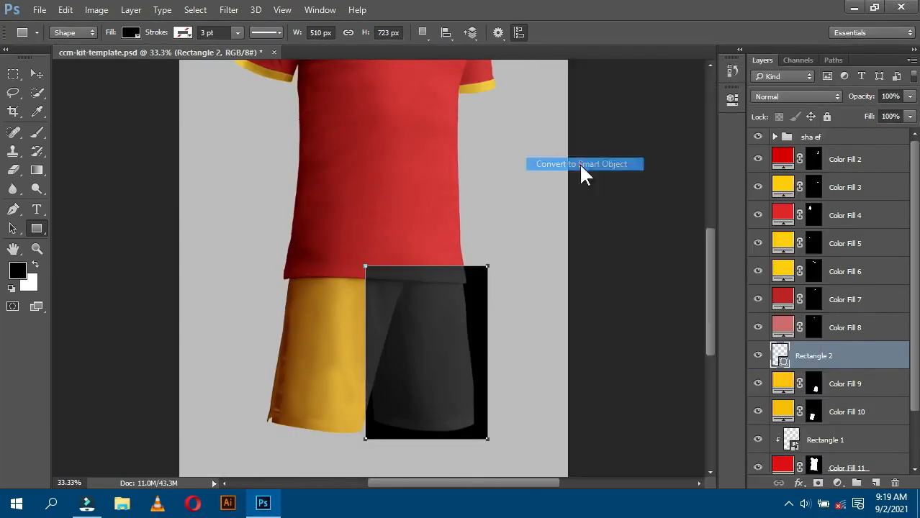
pyautogui.keyDown('alt'); pyautogui.click(778, 367); pyautogui.keyUp('alt')
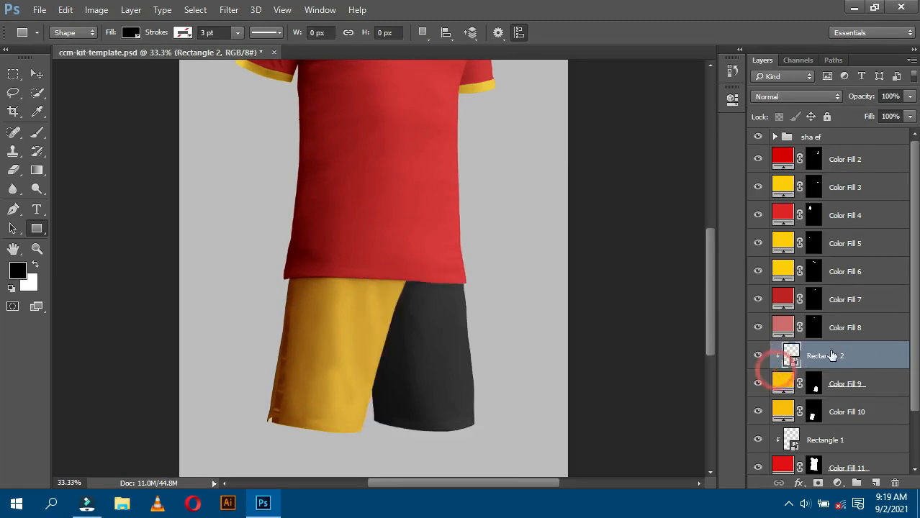
# Empty the Rectangle 2 smart object by deleting its black shape, then save and close it.
pyautogui.doubleClick(791, 355)
pyautogui.hotkey('ctrl', 'alt', 'a')
pyautogui.press('Delete')
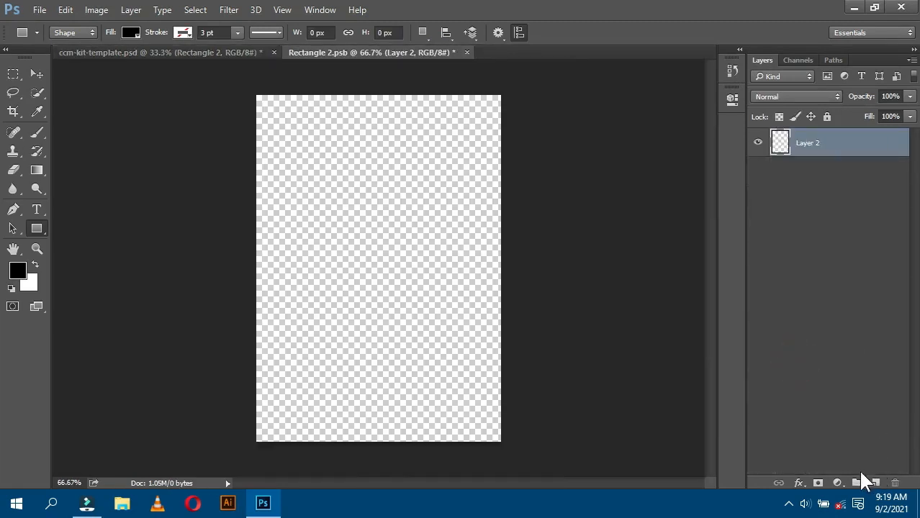
pyautogui.click(467, 53)
pyautogui.click(416, 203)
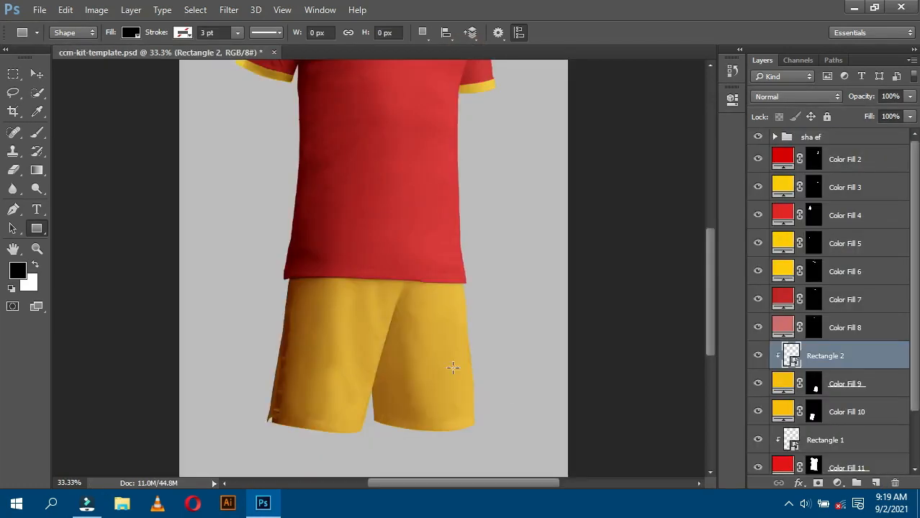
# Draw a black 654 × 792 px rectangle over the other shorts leg and place its layer directly above Color Fill 10.
pyautogui.scroll(-1, 908, 382)
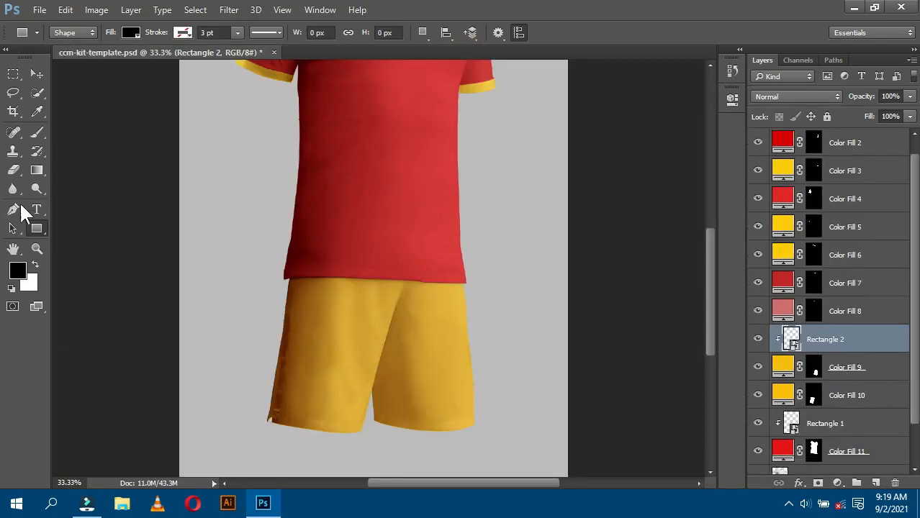
pyautogui.moveTo(249, 263); pyautogui.dragTo(405, 453)
pyautogui.click(690, 90)
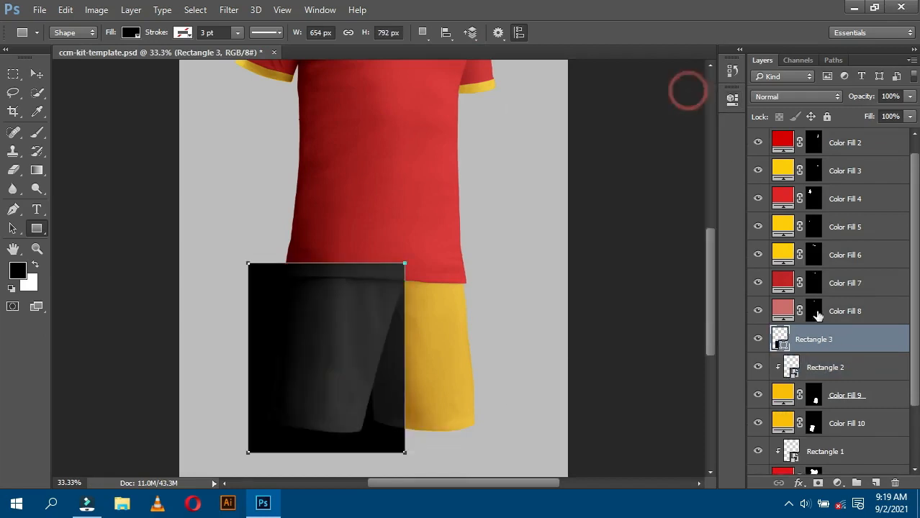
pyautogui.moveTo(814, 339); pyautogui.dragTo(799, 409)
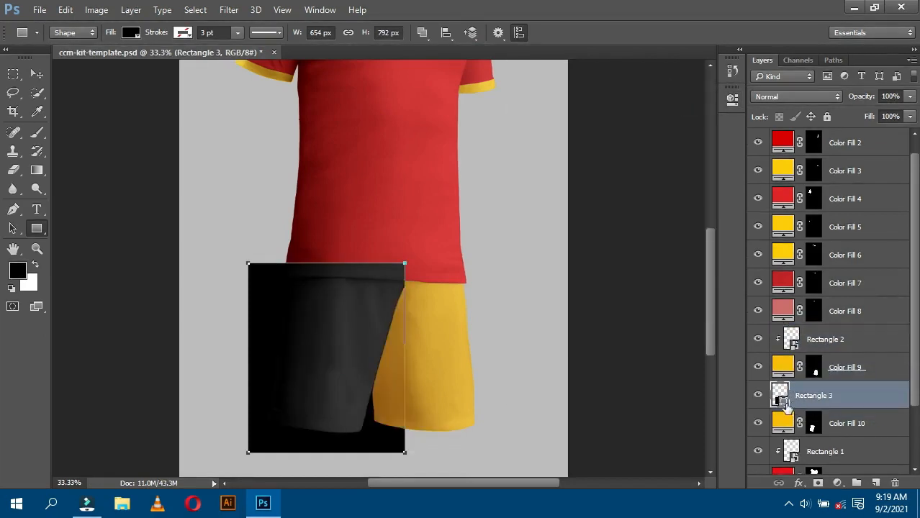
# Clip the black Rectangle 3 layer to Color Fill 10 and convert it to a smart object.
pyautogui.keyDown('alt'); pyautogui.click(780, 401); pyautogui.keyUp('alt')
pyautogui.rightClick(812, 391)
pyautogui.click(608, 166)
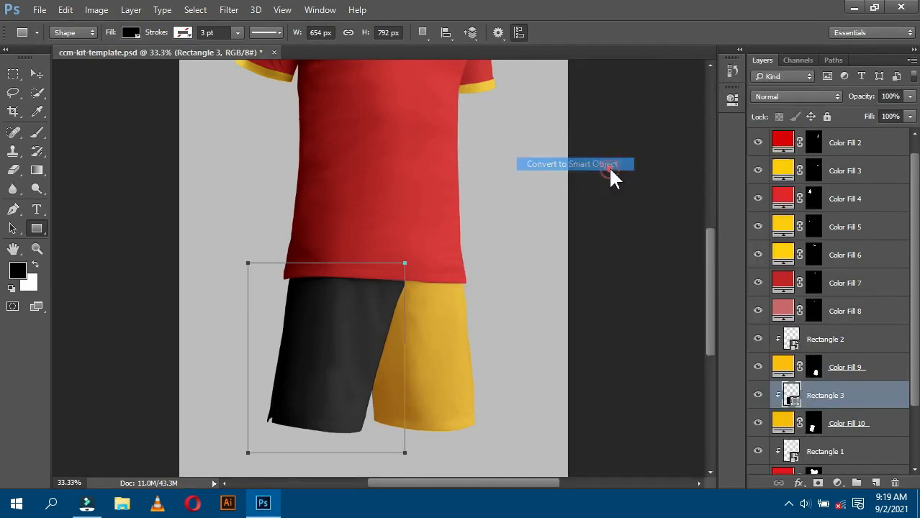
# Empty the Rectangle 3 smart object by deleting its black shape, then save and close it.
pyautogui.doubleClick(792, 401)
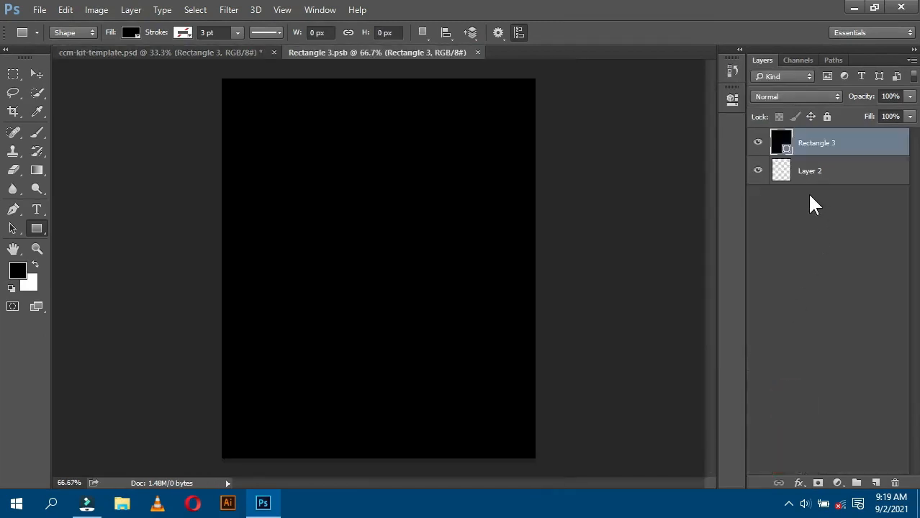
pyautogui.press('Delete')
pyautogui.click(466, 52)
pyautogui.click(412, 202)
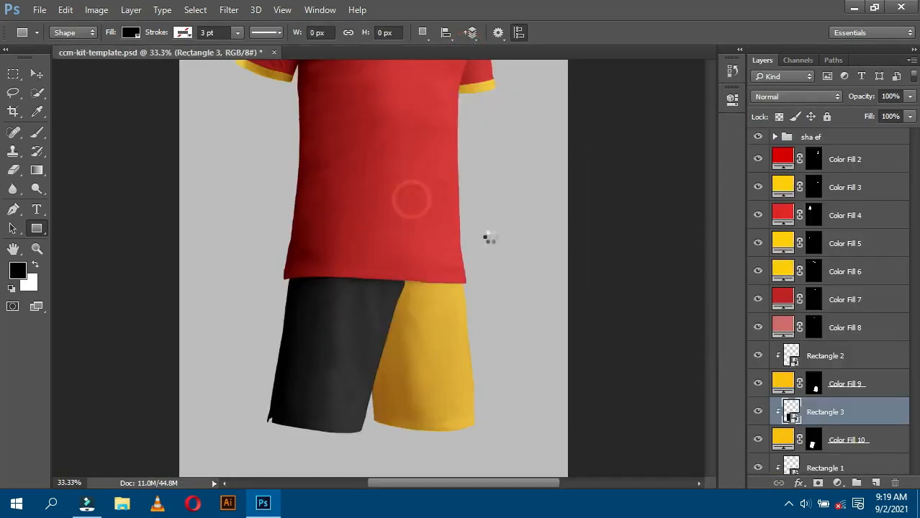
# Inspect the whole kit and check the shirt body's color by toggling the visibility of Color Fill 11.
pyautogui.hotkey('ctrl', '-')
pyautogui.hotkey('ctrl', '-')
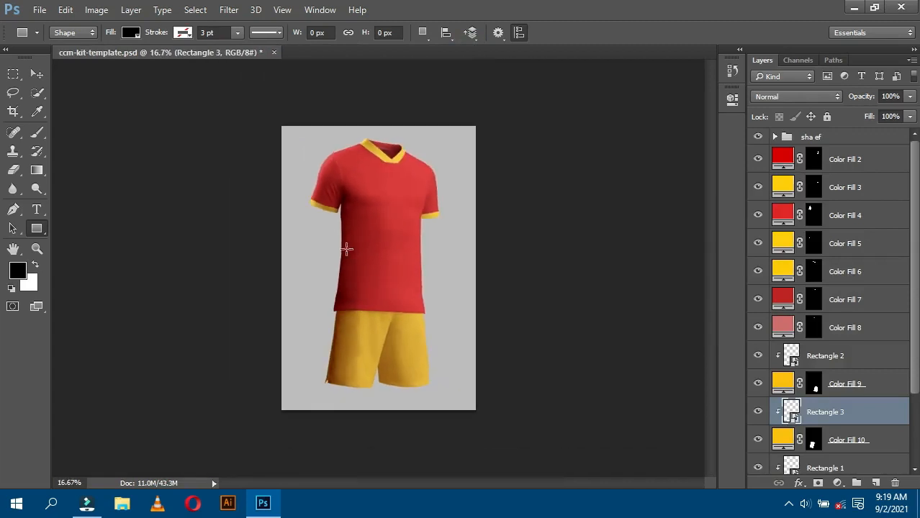
pyautogui.hotkey('ctrl', '+')
pyautogui.hotkey('ctrl', '+')
pyautogui.moveTo(358, 184); pyautogui.dragTo(368, 228)
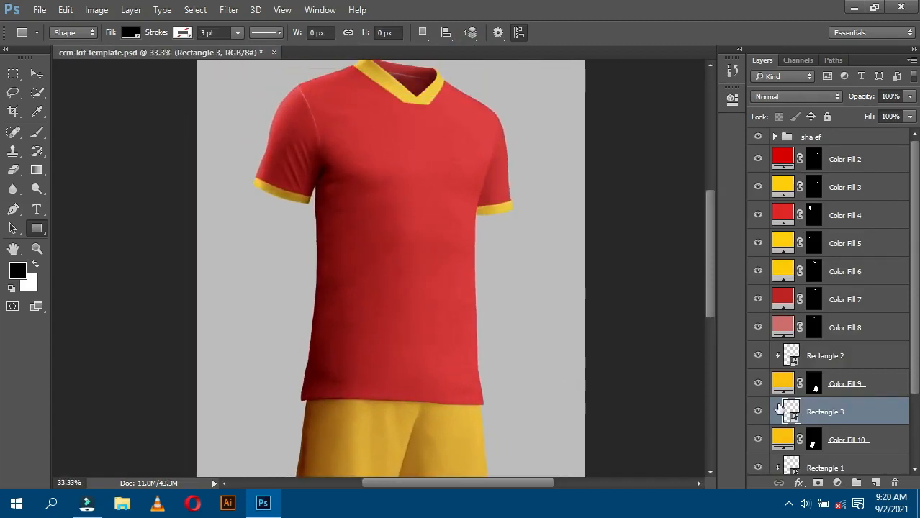
pyautogui.scroll(-3, 807, 403)
pyautogui.click(759, 430)
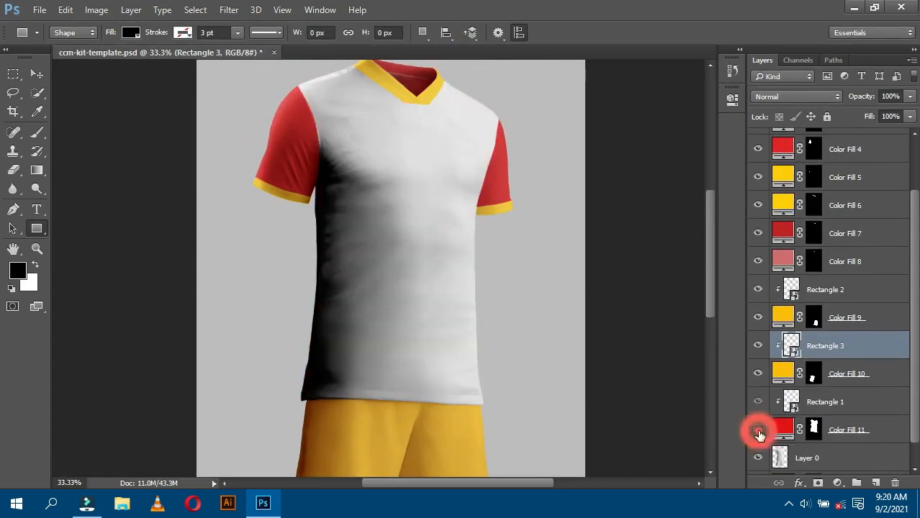
pyautogui.click(758, 429)
pyautogui.scroll(2, 838, 348)
pyautogui.scroll(1, 837, 347)
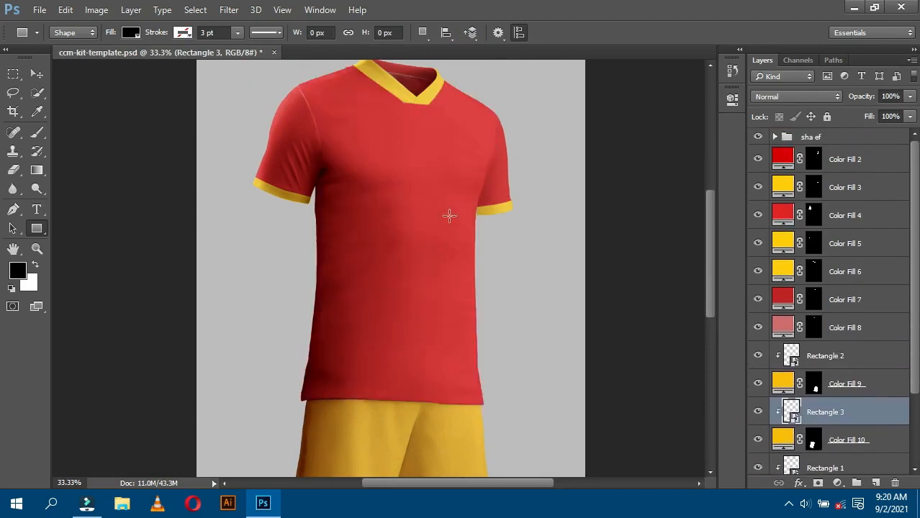
# Draw a black 221 × 513 px rectangle above Color Fill 2, covering the sleeve that this fill colors.
pyautogui.click(838, 167)
pyautogui.hotkey('ctrl', '+')
pyautogui.hotkey('ctrl', '+')
pyautogui.moveTo(637, 183); pyautogui.dragTo(502, 126)
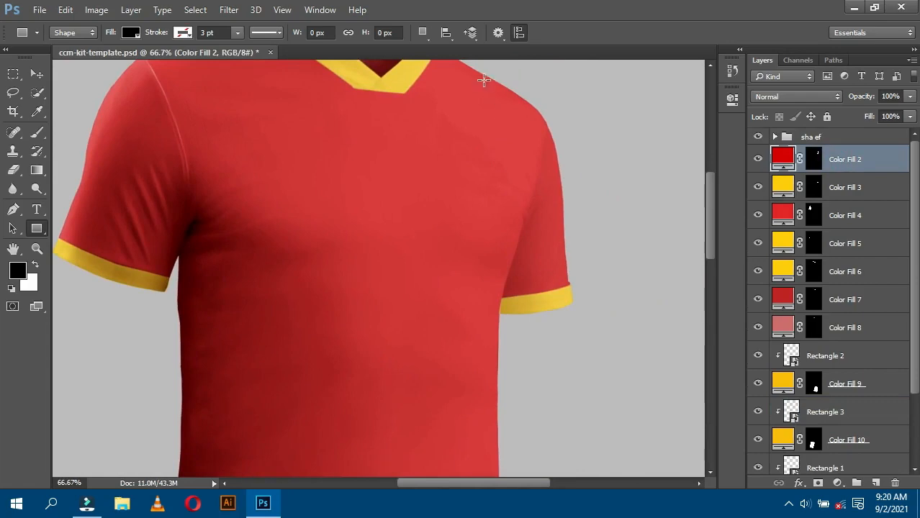
pyautogui.moveTo(483, 79); pyautogui.dragTo(589, 326)
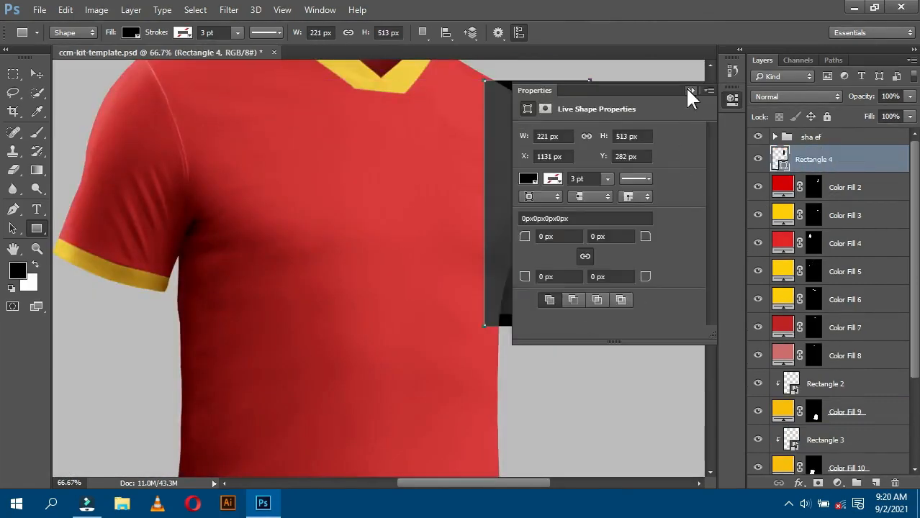
pyautogui.click(691, 91)
# Clip the black Rectangle 4 layer to Color Fill 2 and convert it to a smart object.
pyautogui.keyDown('alt'); pyautogui.click(773, 171); pyautogui.keyUp('alt')
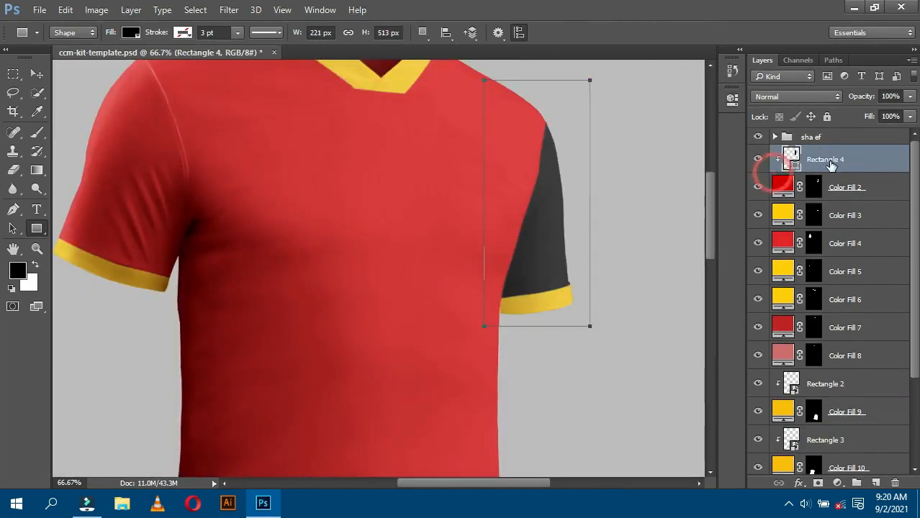
pyautogui.rightClick(816, 160)
pyautogui.click(583, 166)
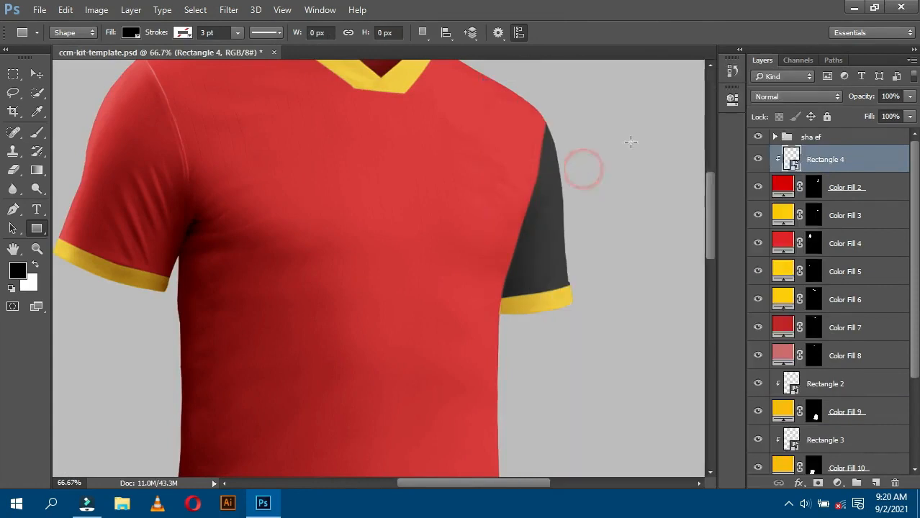
# Empty the Rectangle 4 smart object by deleting its black shape, then save and close it.
pyautogui.doubleClick(794, 167)
pyautogui.press('Delete')
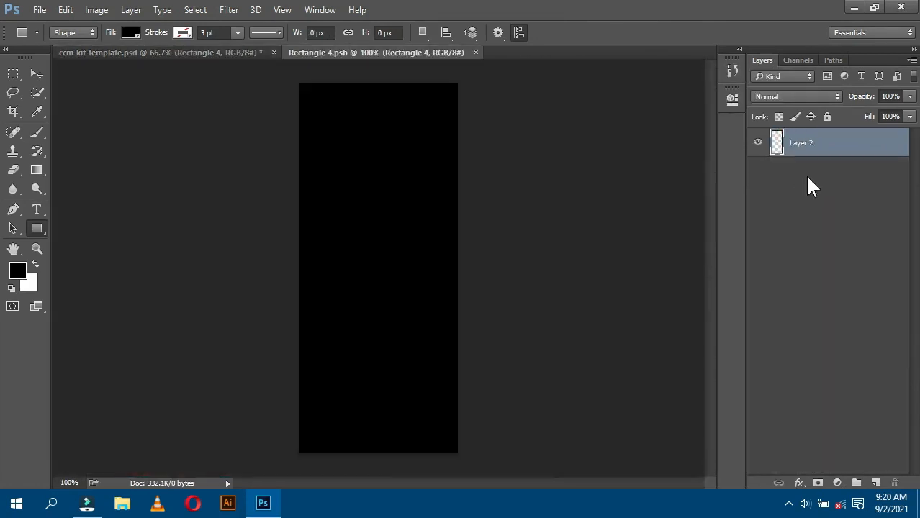
pyautogui.click(459, 53)
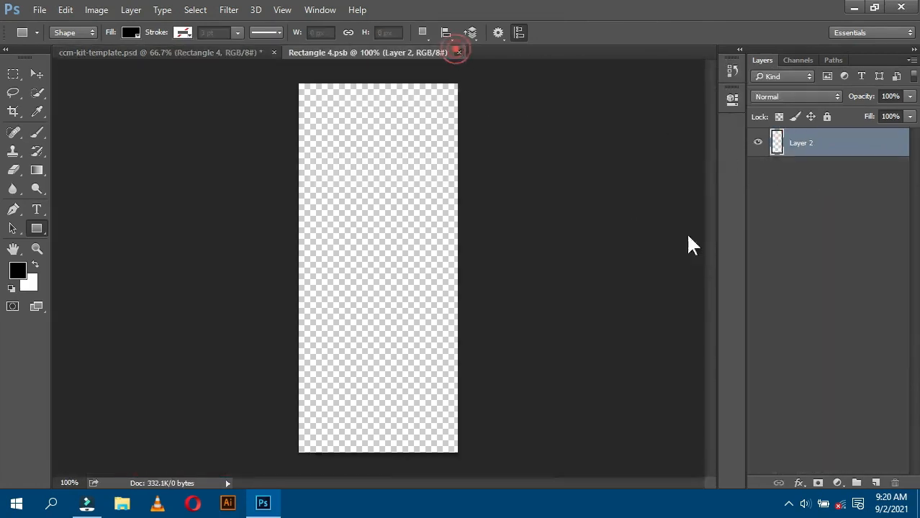
# Draw a black 384 × 508 px rectangle over the other sleeve and stretch it upward to 102.56% height.
pyautogui.scroll(-1, 359, 213)
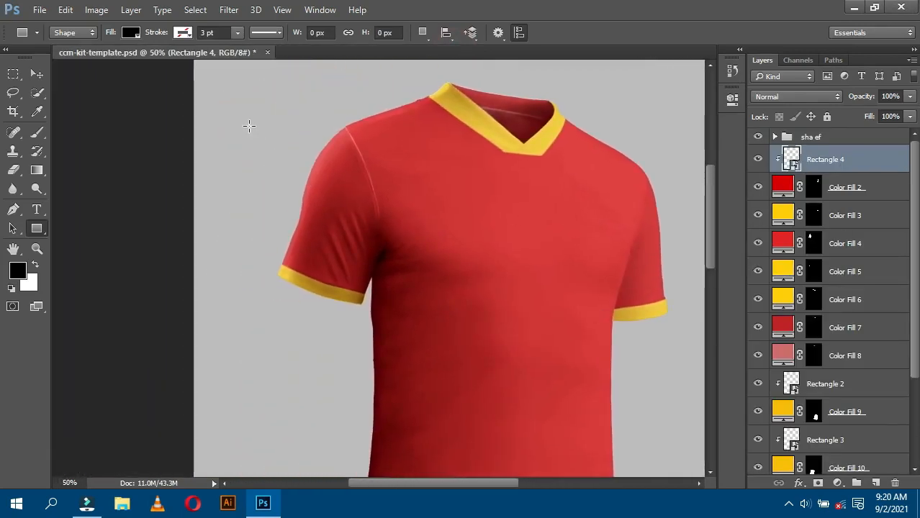
pyautogui.moveTo(248, 126); pyautogui.dragTo(387, 309)
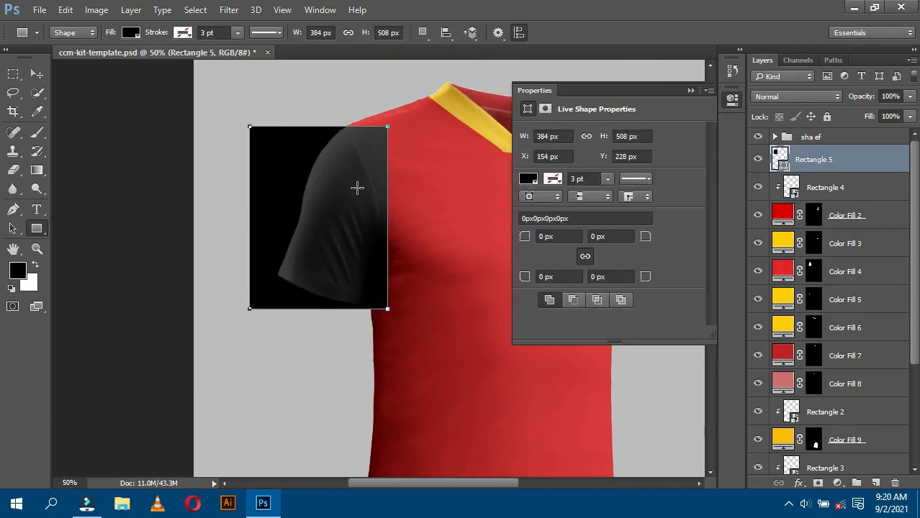
pyautogui.hotkey('ctrl', 't')
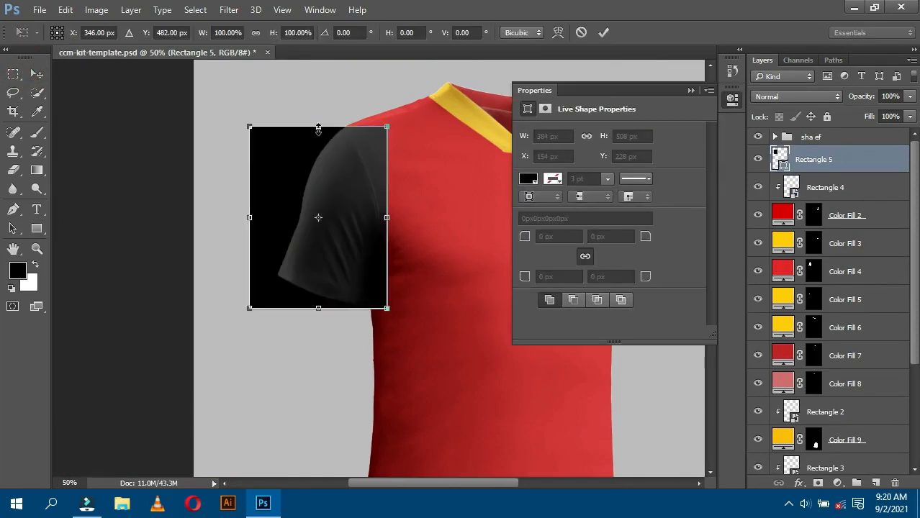
pyautogui.moveTo(318, 124); pyautogui.dragTo(318, 119)
pyautogui.click(690, 91)
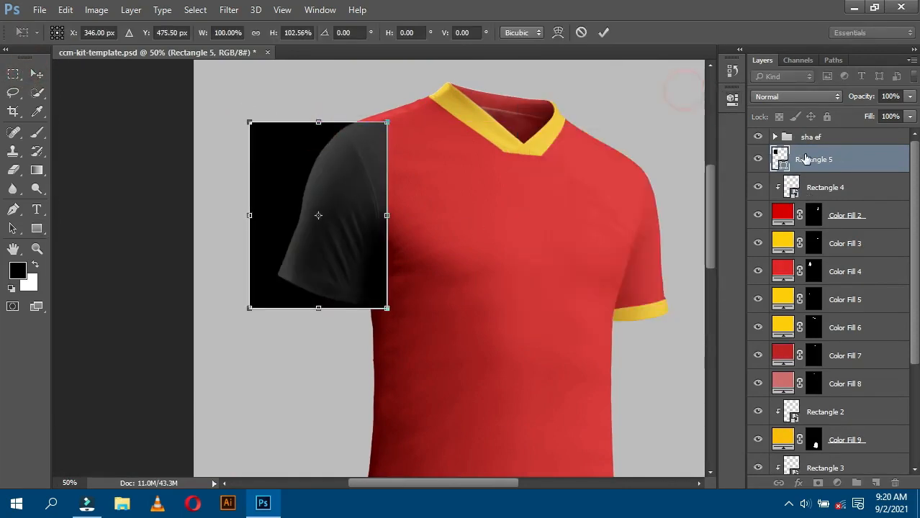
pyautogui.press('Return')
# Move Rectangle 5 directly above Color Fill 4 as a clipped layer and convert it to a smart object.
pyautogui.moveTo(812, 160); pyautogui.dragTo(819, 255)
pyautogui.keyDown('alt'); pyautogui.click(778, 254); pyautogui.keyUp('alt')
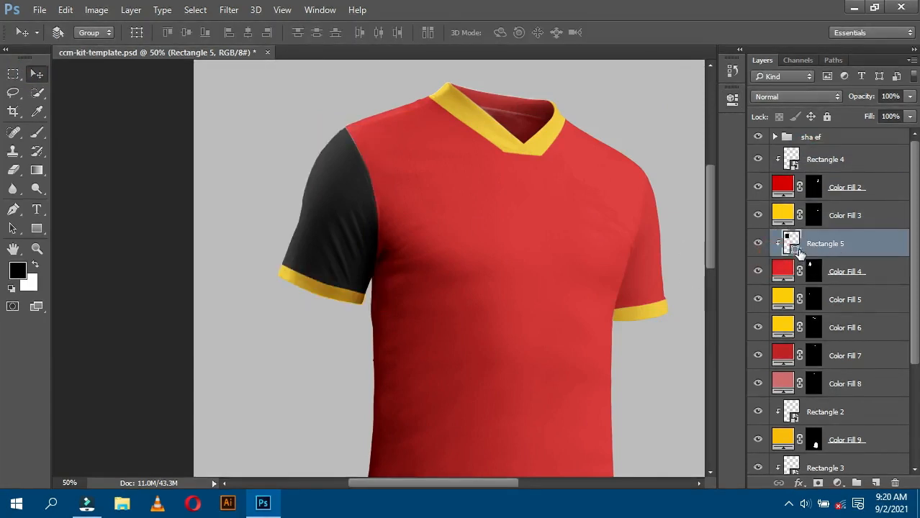
pyautogui.rightClick(793, 247)
pyautogui.rightClick(824, 238)
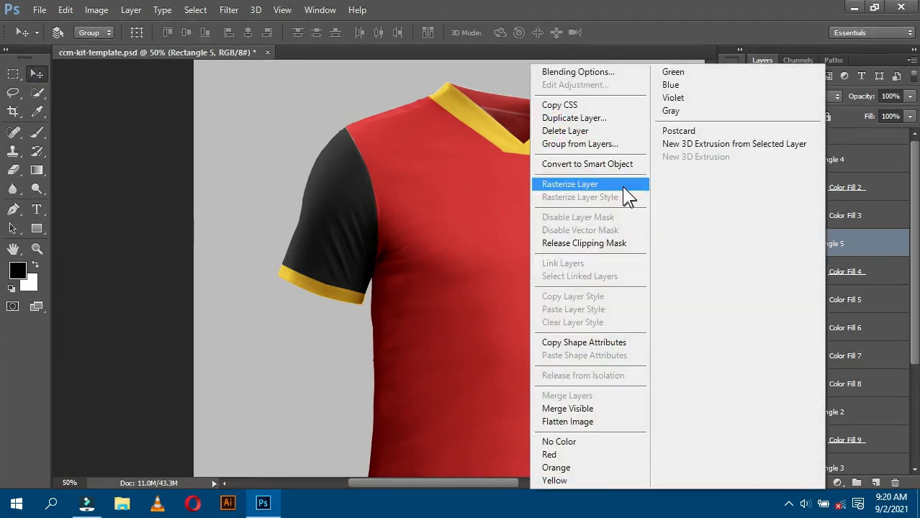
pyautogui.click(605, 164)
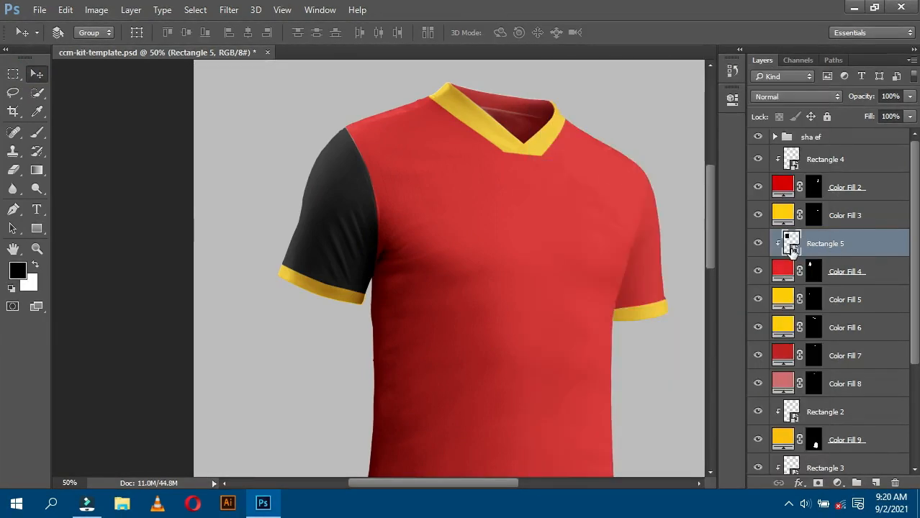
# Empty the Rectangle 5 smart object by deleting its black shape, then save and close it.
pyautogui.doubleClick(792, 247)
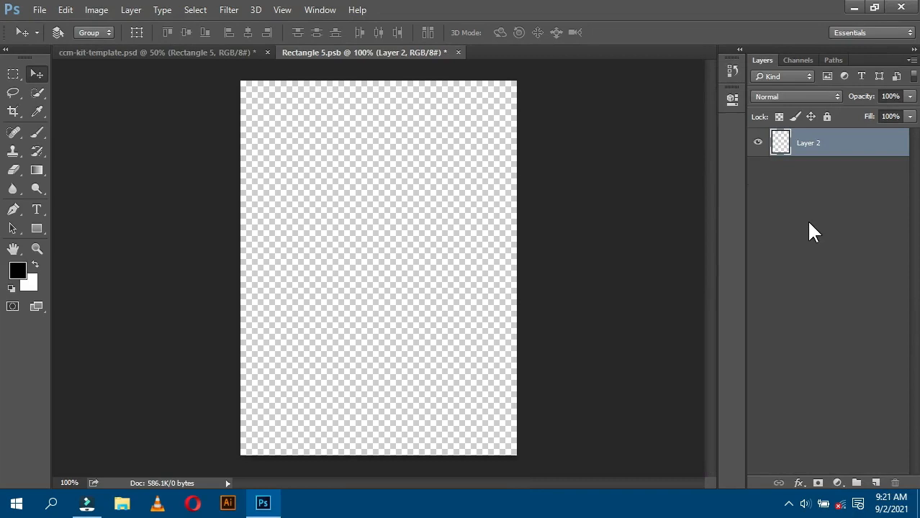
pyautogui.click(453, 53)
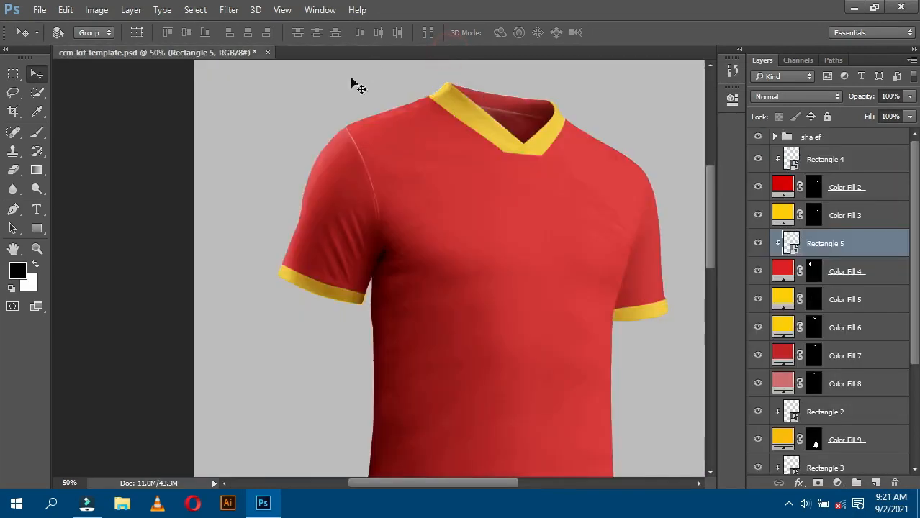
pyautogui.hotkey('ctrl', '-')
pyautogui.hotkey('ctrl', '-')
pyautogui.hotkey('ctrl', '-')
# Rename the Rectangle 4, Rectangle 5 and Rectangle 2 smart object layers to sm.
pyautogui.doubleClick(826, 159)
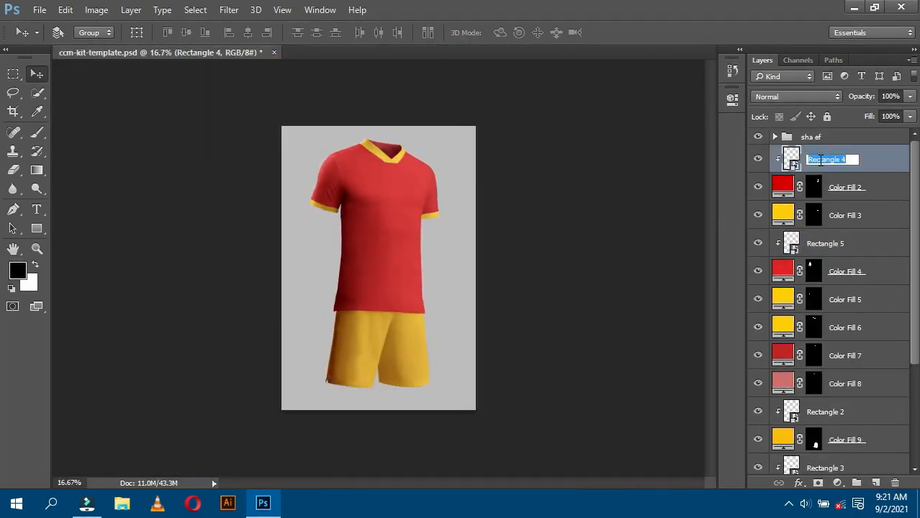
pyautogui.write('sm')
pyautogui.doubleClick(826, 244)
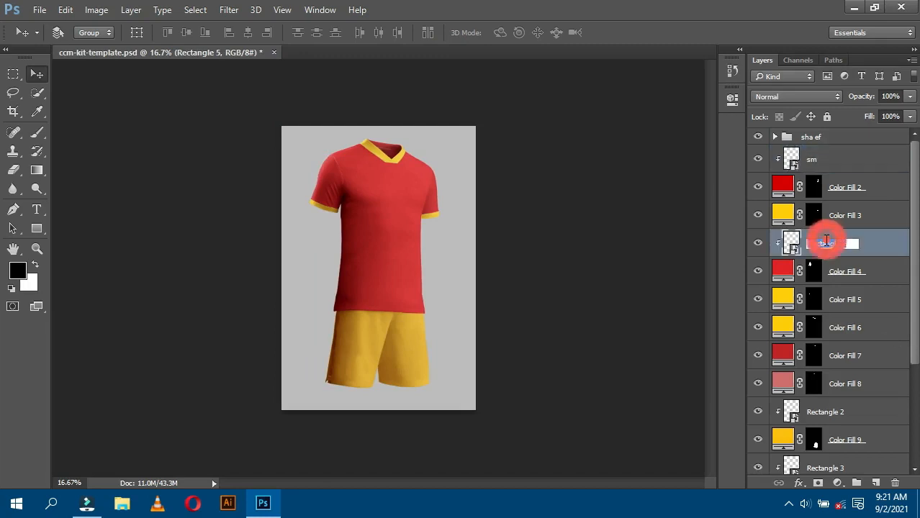
pyautogui.write('sm')
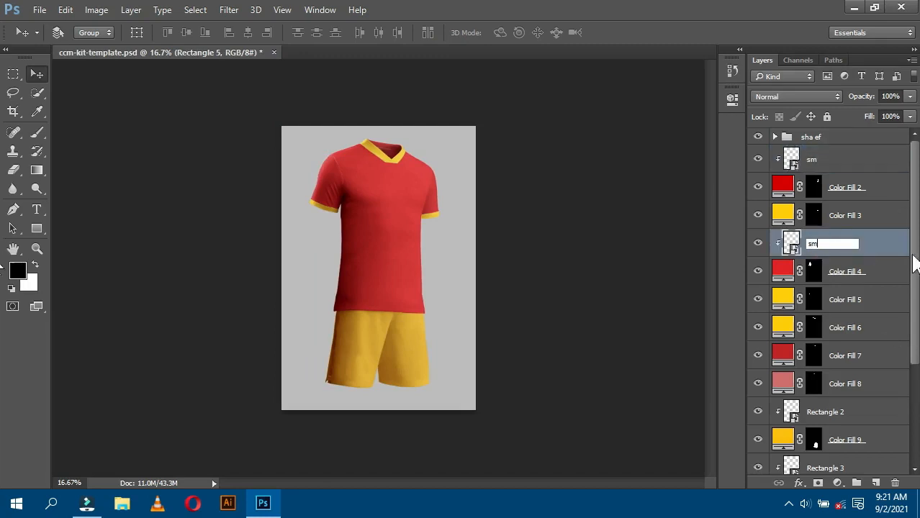
pyautogui.doubleClick(826, 412)
pyautogui.write('sm')
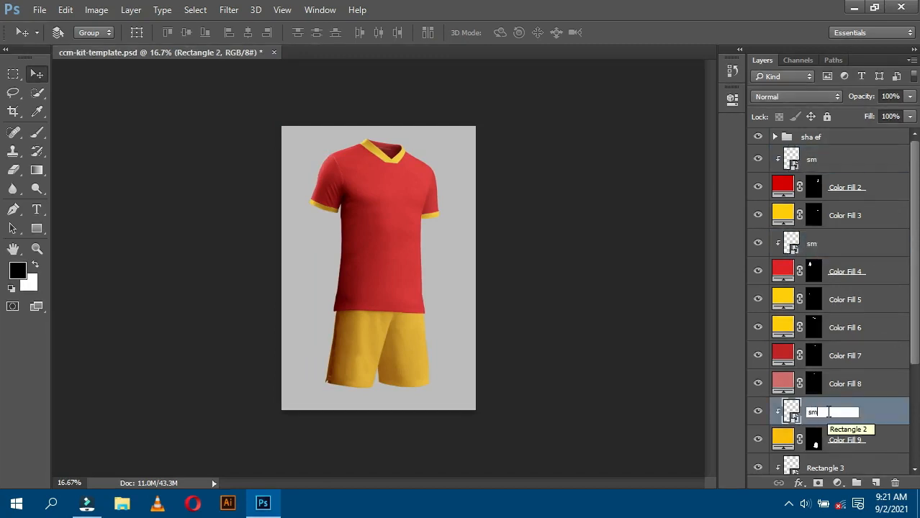
pyautogui.press('Return')
# Rename the Rectangle 3 and Rectangle 1 smart object layers to sm.
pyautogui.scroll(-3, 864, 324)
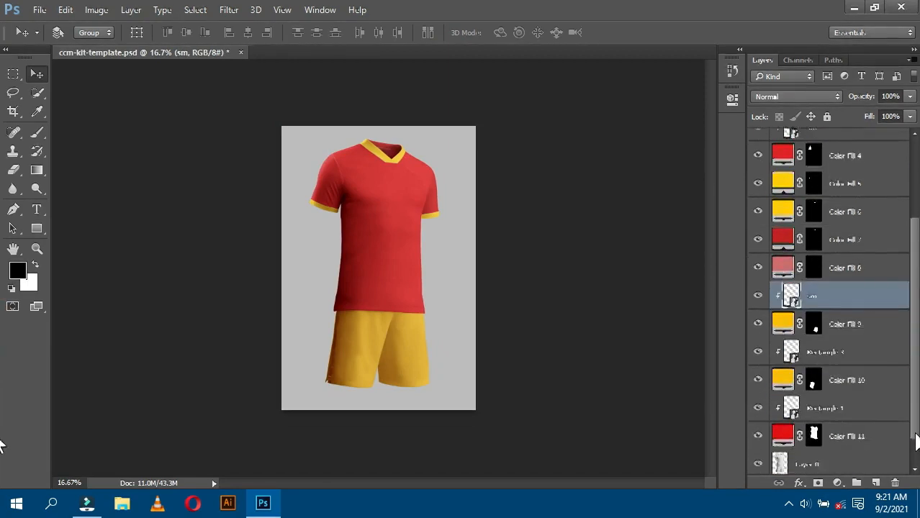
pyautogui.doubleClick(826, 331)
pyautogui.write('sm')
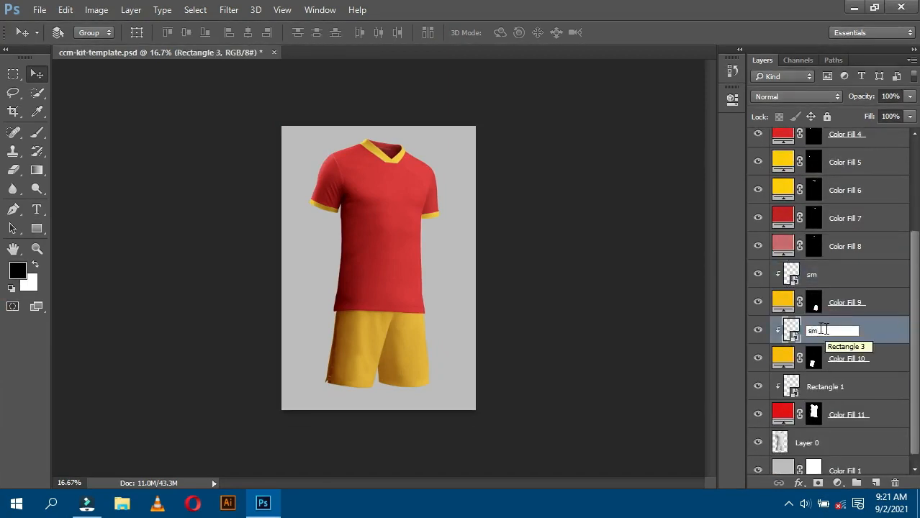
pyautogui.press('Return')
pyautogui.doubleClick(825, 387)
pyautogui.write('sm')
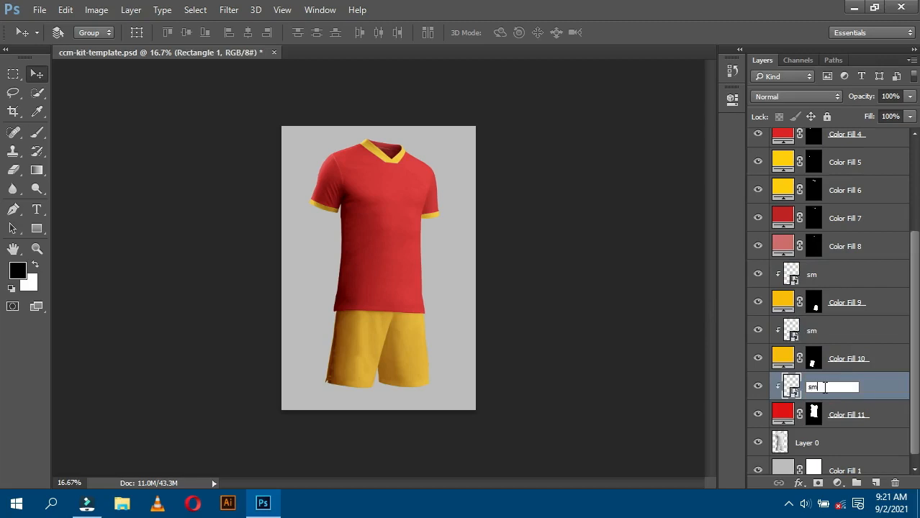
pyautogui.press('Return')
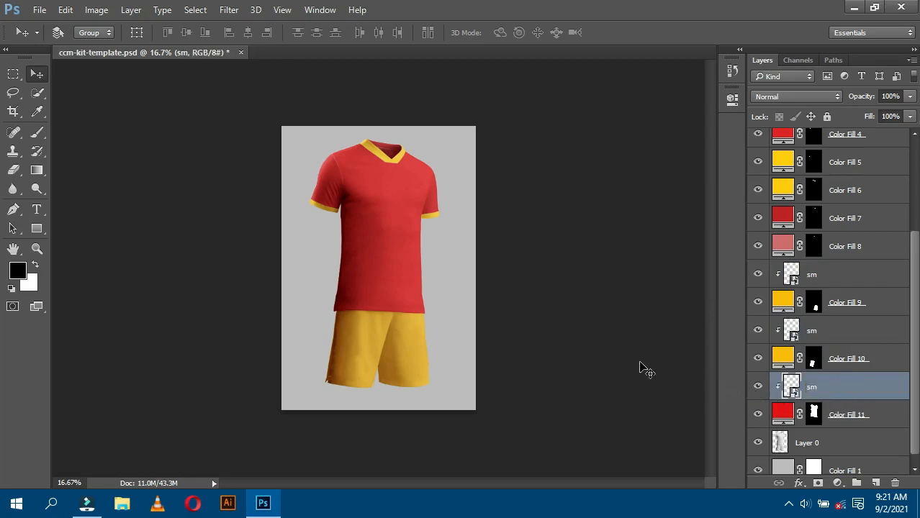
# Group all layers from the uppermost sm smart object through Layer 0, and name the group part smart.
pyautogui.scroll(5, 875, 338)
pyautogui.scroll(-6, 871, 264)
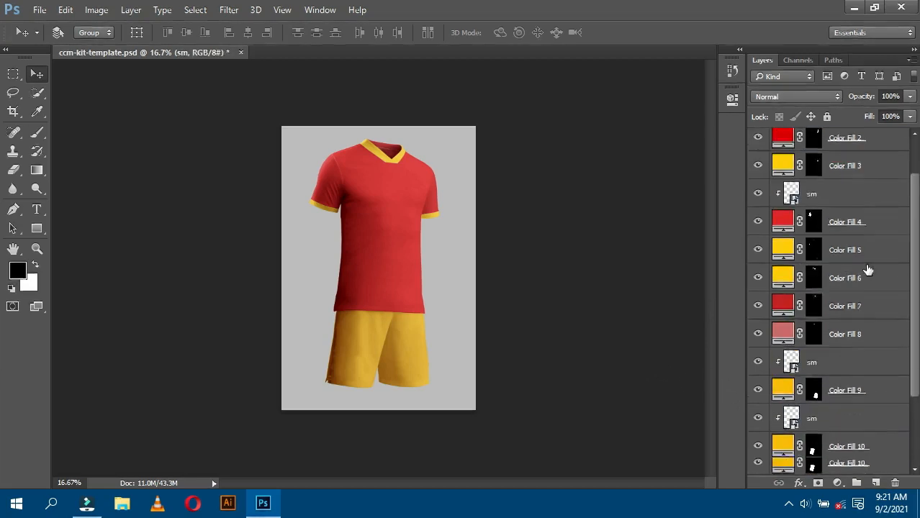
pyautogui.keyDown('shift'); pyautogui.click(842, 433); pyautogui.keyUp('shift')
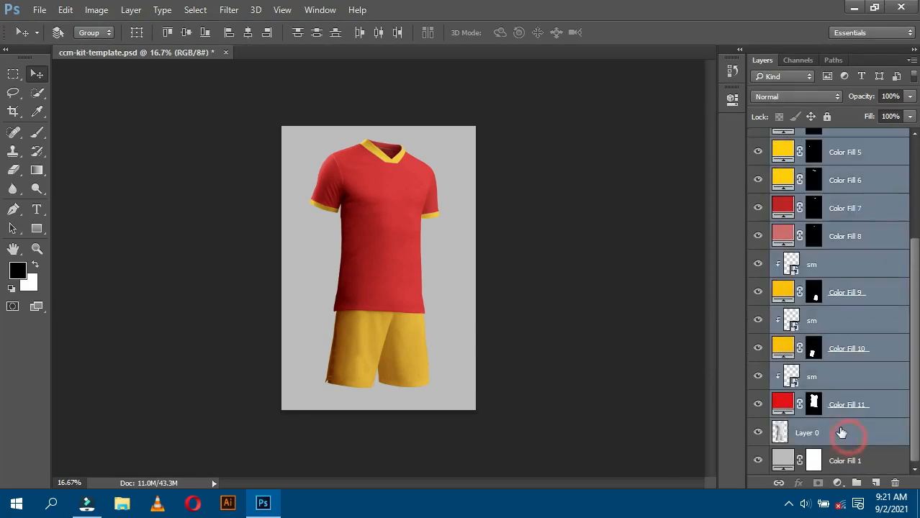
pyautogui.hotkey('ctrl', 'g')
pyautogui.doubleClick(819, 154)
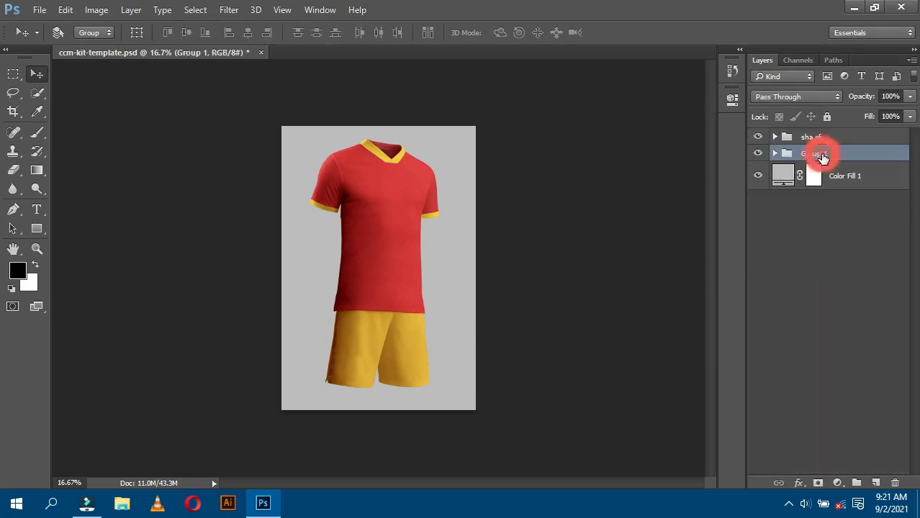
pyautogui.write('part')
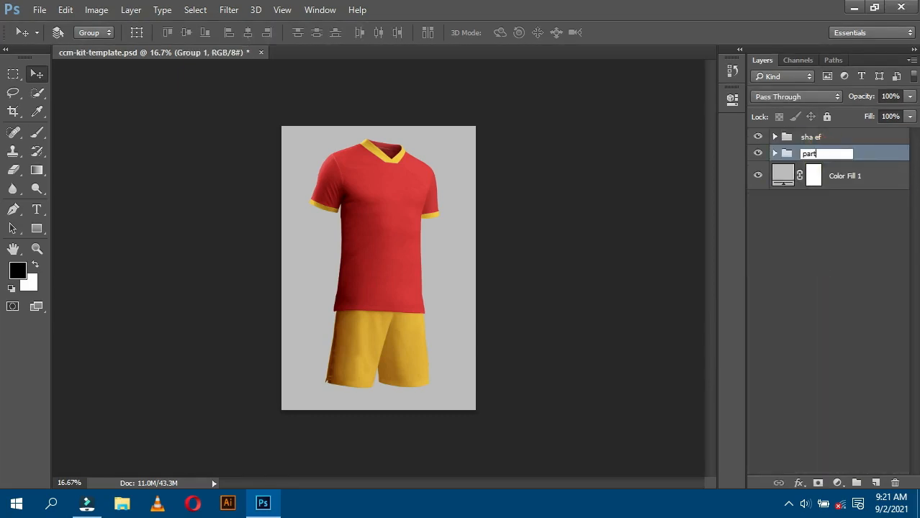
pyautogui.write(' smart')
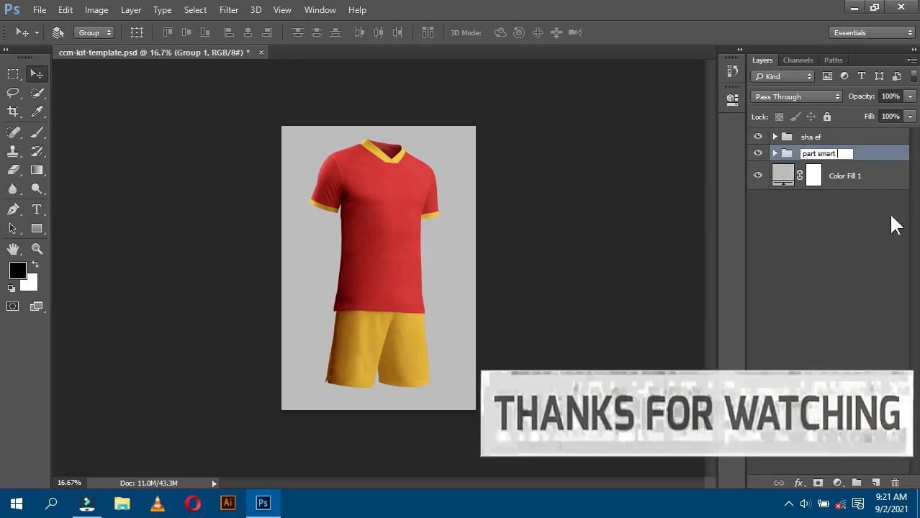
pyautogui.click(876, 236)
pyautogui.hotkey('ctrl', '+')
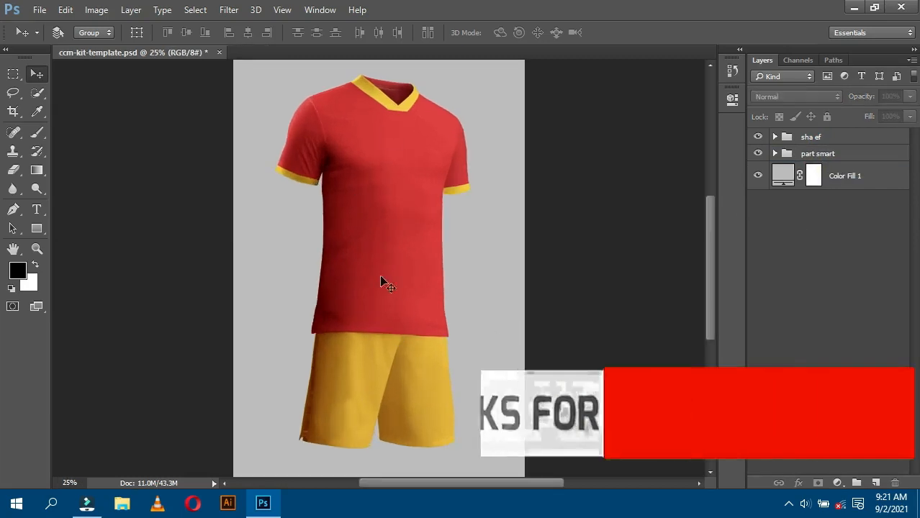